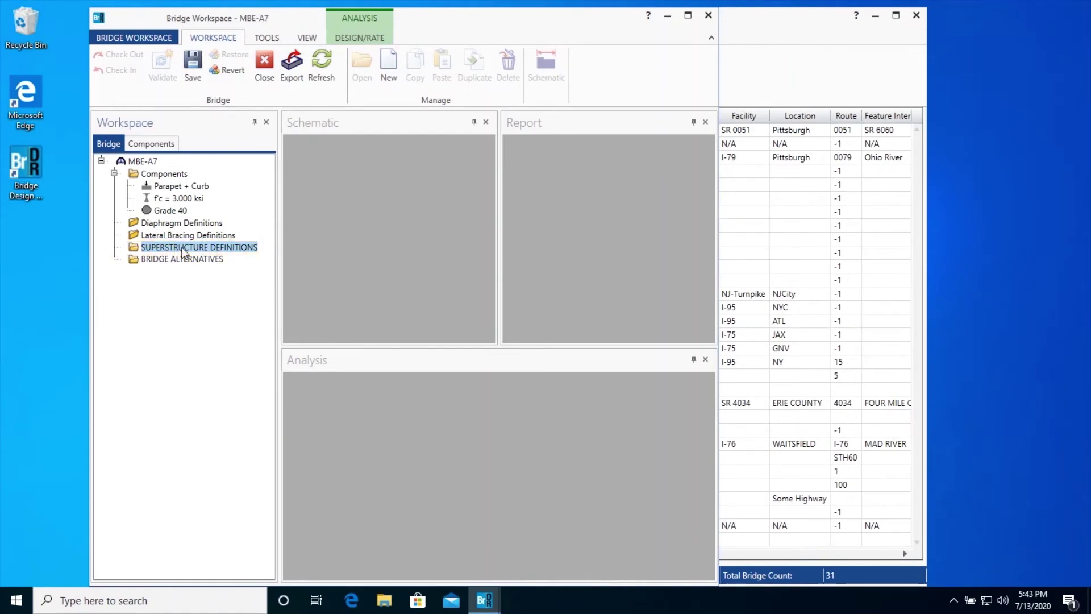
- Create a reinforced concrete slab system superstructure definition named Span 1
{"action": "double_click", "coordinate": [182, 249]}
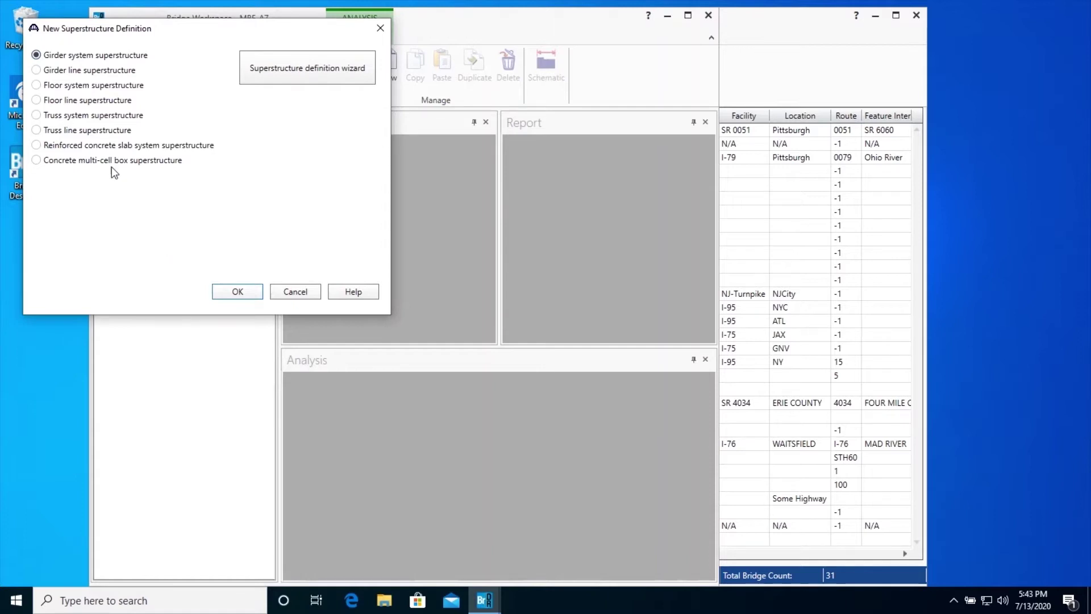
{"action": "left_click", "coordinate": [132, 145]}
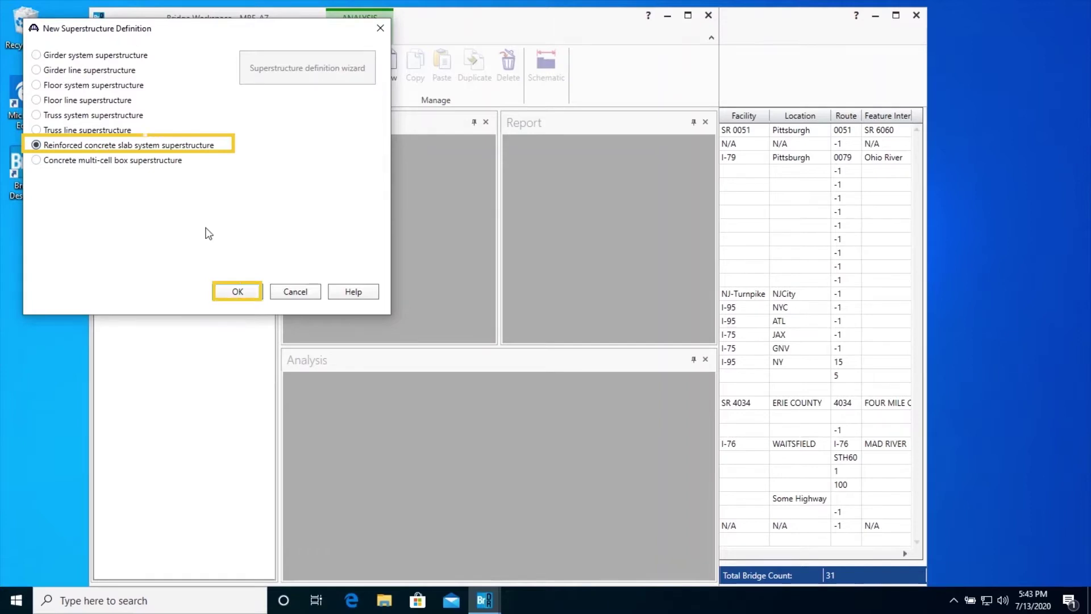
{"action": "left_click", "coordinate": [235, 293]}
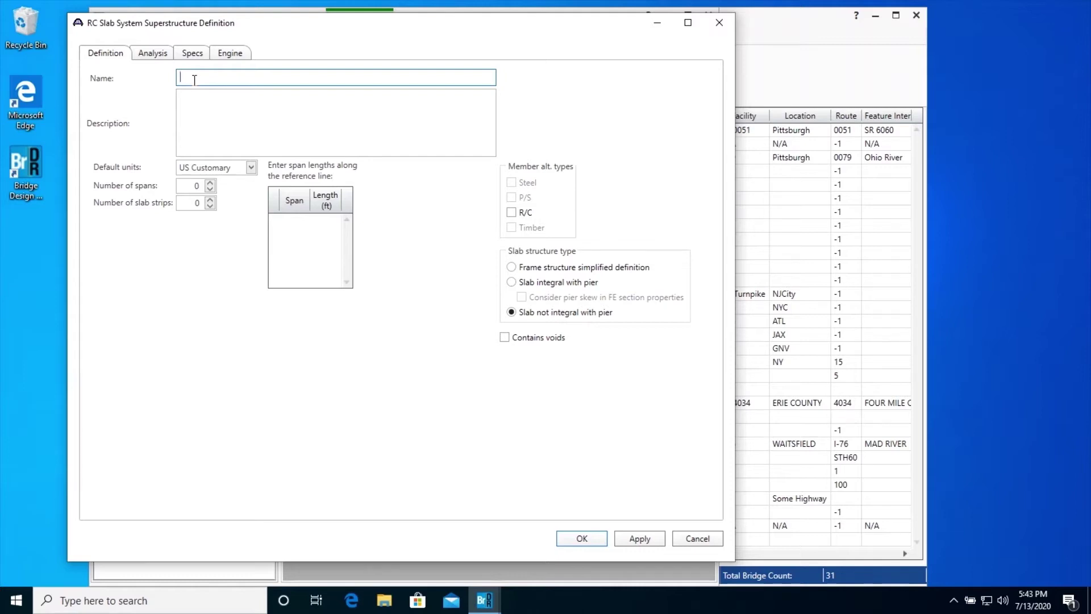
{"action": "type", "text": "Span 1"}
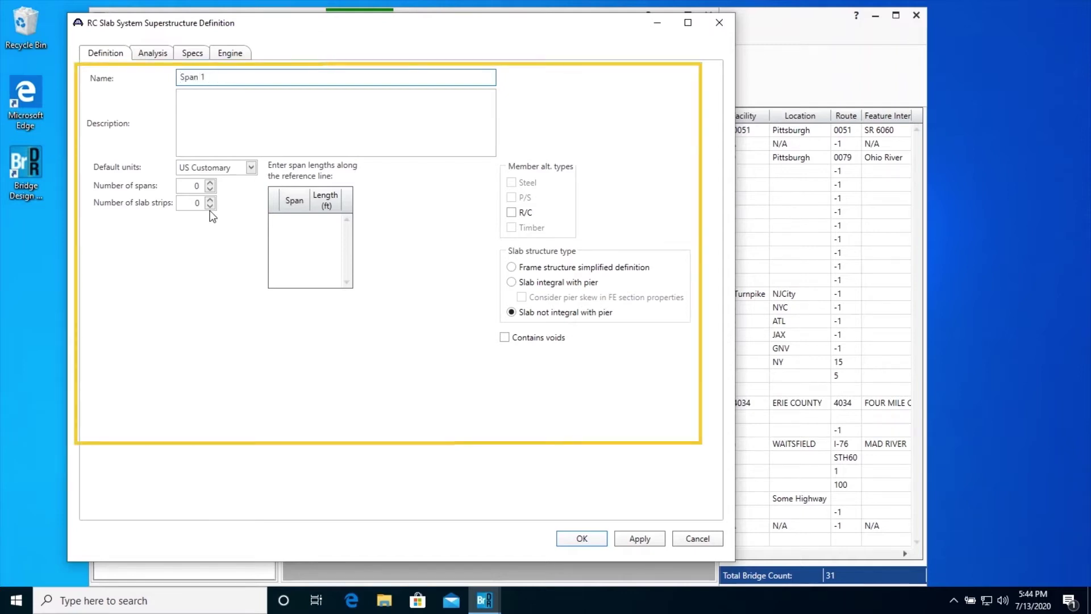
- Define Span 1 with one 21.5 ft span, 3 slab strips and the R/C member alternative type, and save the bridge
{"action": "left_click", "coordinate": [212, 183]}
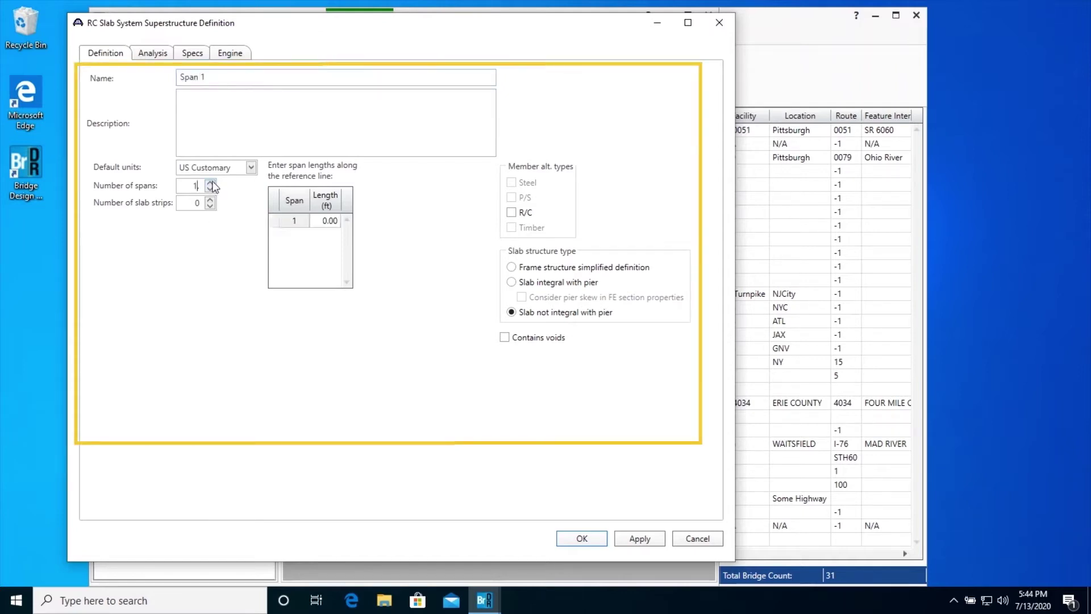
{"action": "left_click", "coordinate": [314, 224]}
{"action": "key", "text": "BackSpace"}
{"action": "type", "text": "21.5"}
{"action": "left_click", "coordinate": [210, 200]}
{"action": "left_click", "coordinate": [210, 200]}
{"action": "left_click", "coordinate": [512, 213]}
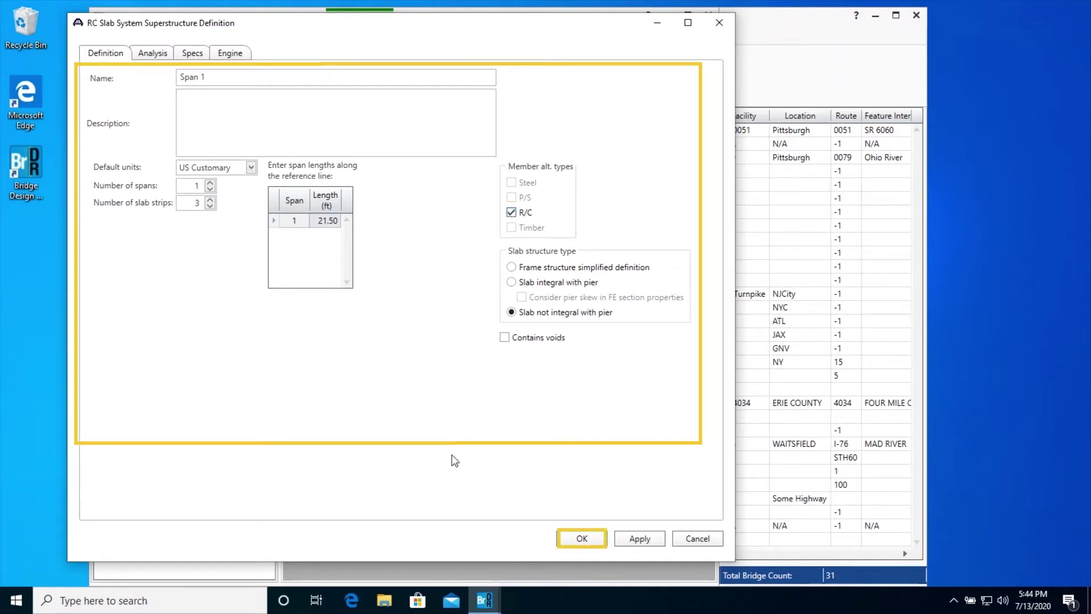
{"action": "left_click", "coordinate": [572, 537]}
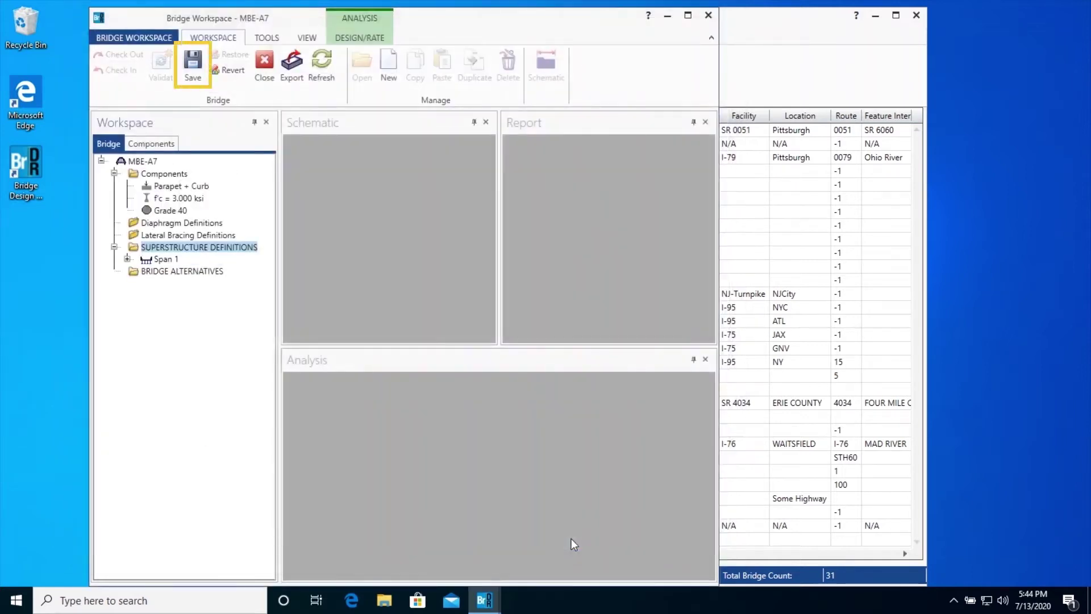
{"action": "left_click", "coordinate": [193, 70]}
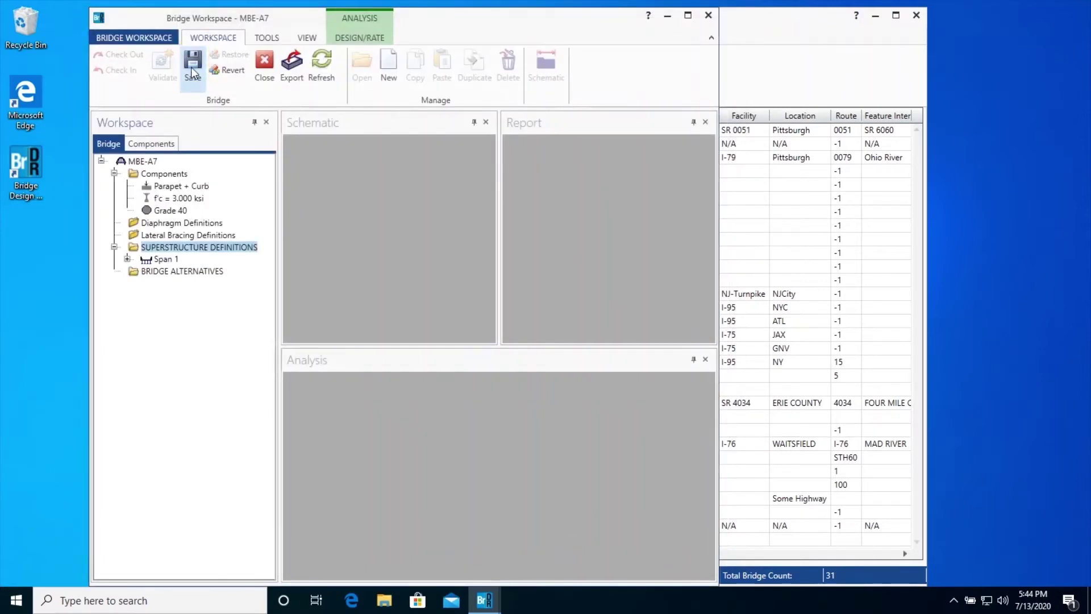
{"action": "left_click", "coordinate": [358, 414]}
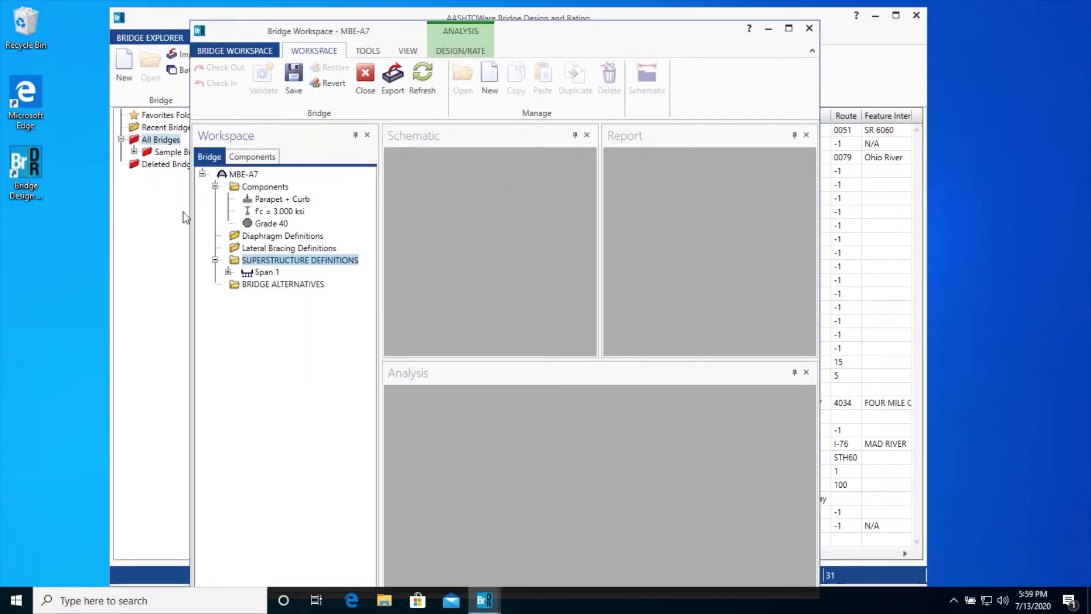
- Add the default load case descriptions to the Span 1 superstructure definition
{"action": "left_click", "coordinate": [216, 187]}
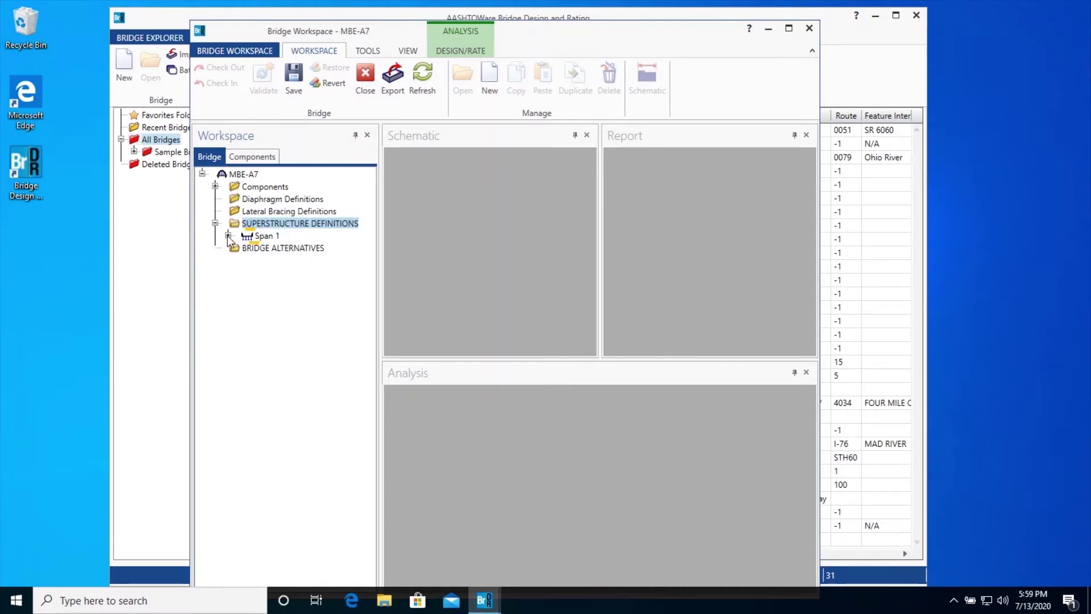
{"action": "left_click", "coordinate": [228, 236]}
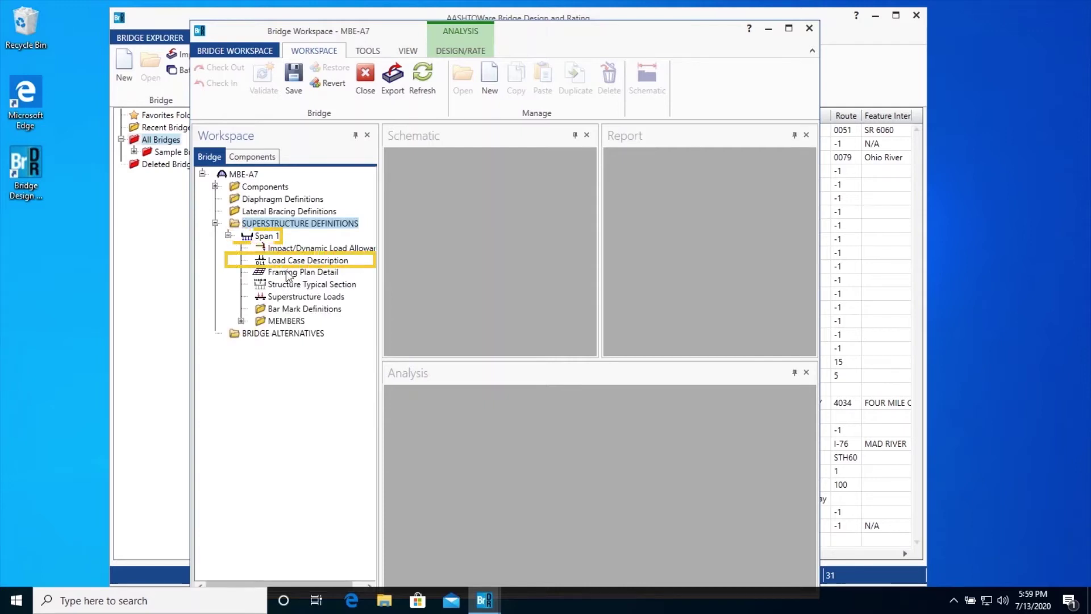
{"action": "double_click", "coordinate": [305, 261]}
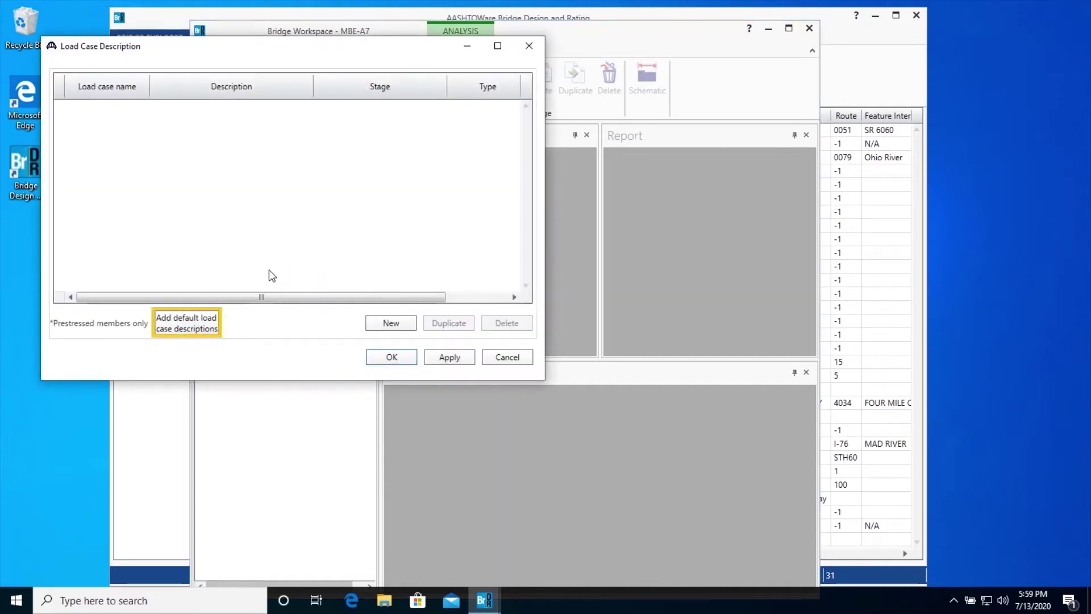
{"action": "left_click", "coordinate": [207, 328]}
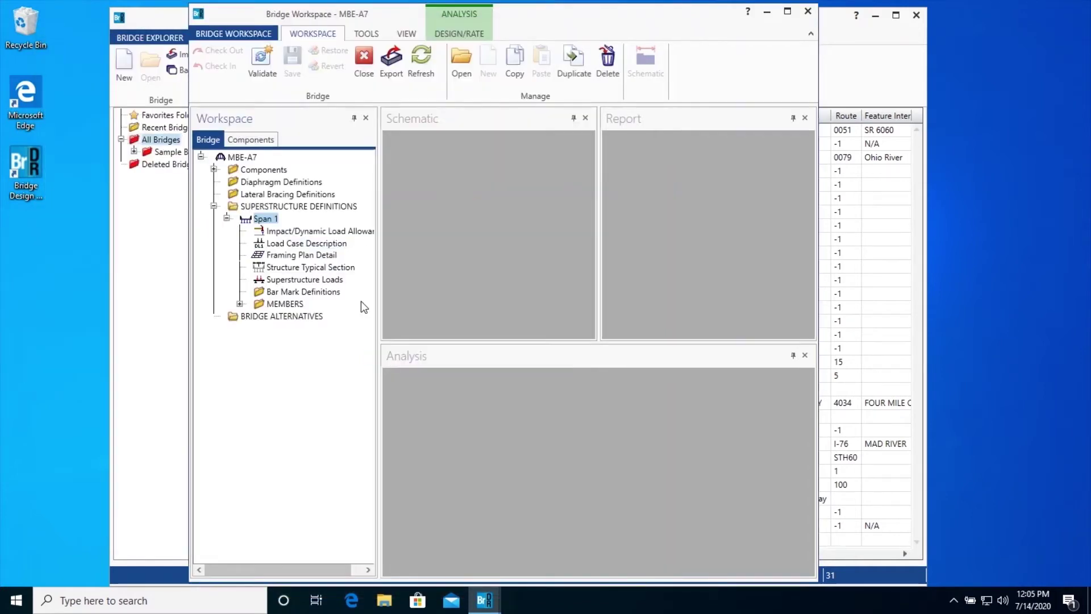
- Display the schematic of Span 1's framing plan
{"action": "key", "text": "Down"}
{"action": "key", "text": "Down"}
{"action": "key", "text": "Down"}
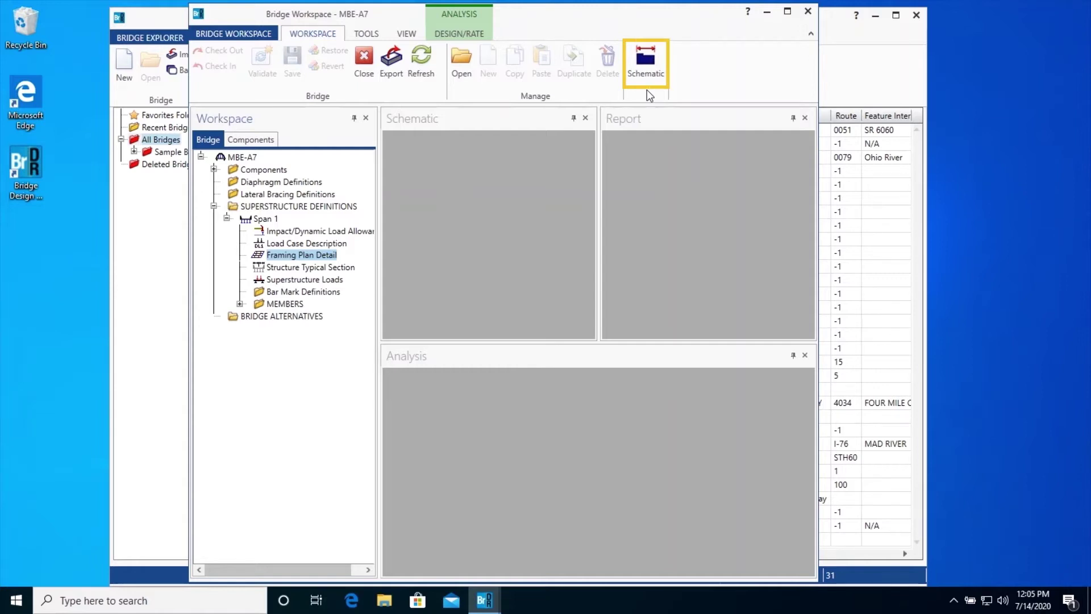
{"action": "left_click", "coordinate": [647, 62]}
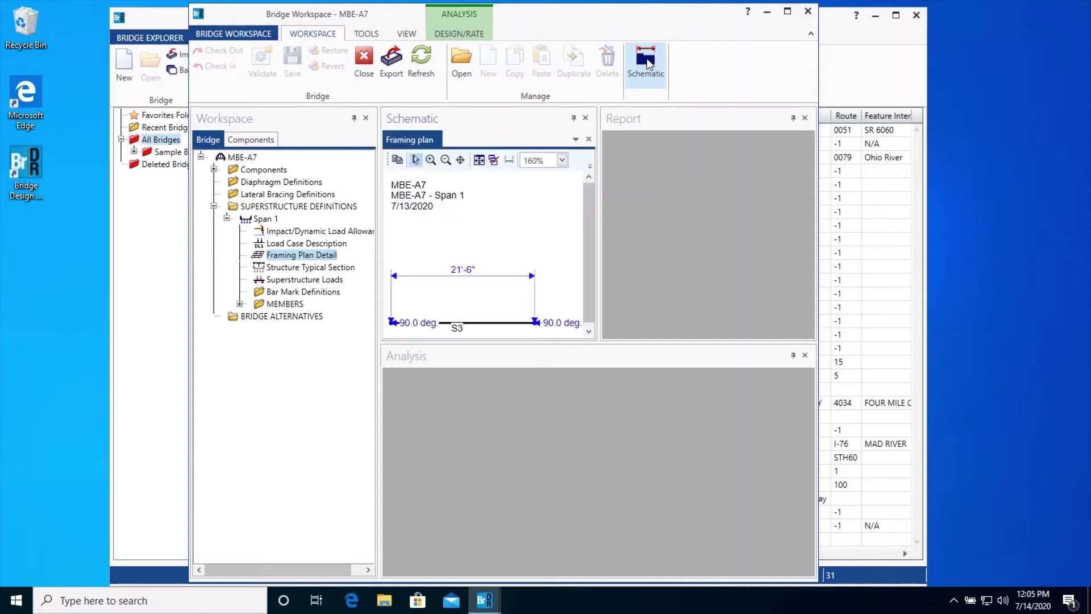
- Undock the Schematic window and enlarge it beside the workspace tree to view the framing plan
{"action": "left_click_drag", "start_coordinate": [571, 116], "coordinate": [591, 148]}
{"action": "double_click", "coordinate": [591, 148]}
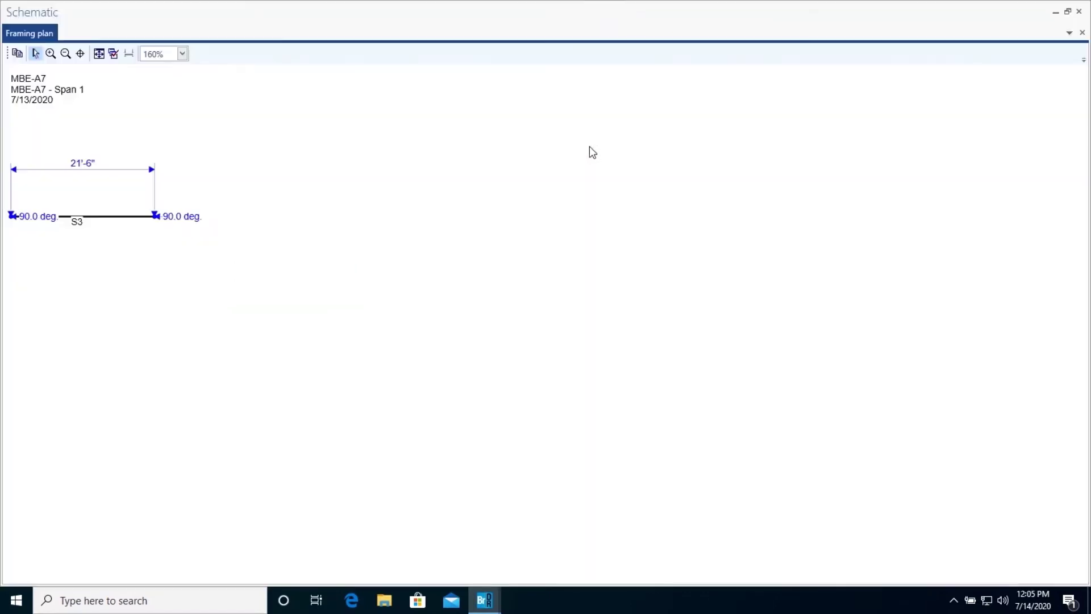
{"action": "left_click", "coordinate": [1067, 11]}
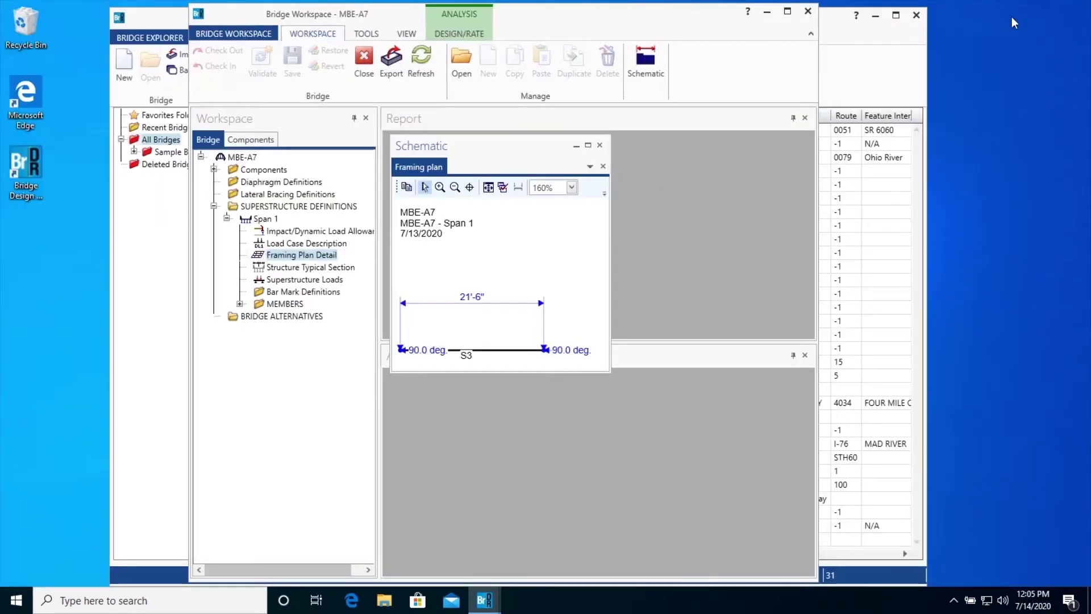
{"action": "left_click_drag", "start_coordinate": [480, 145], "coordinate": [552, 141]}
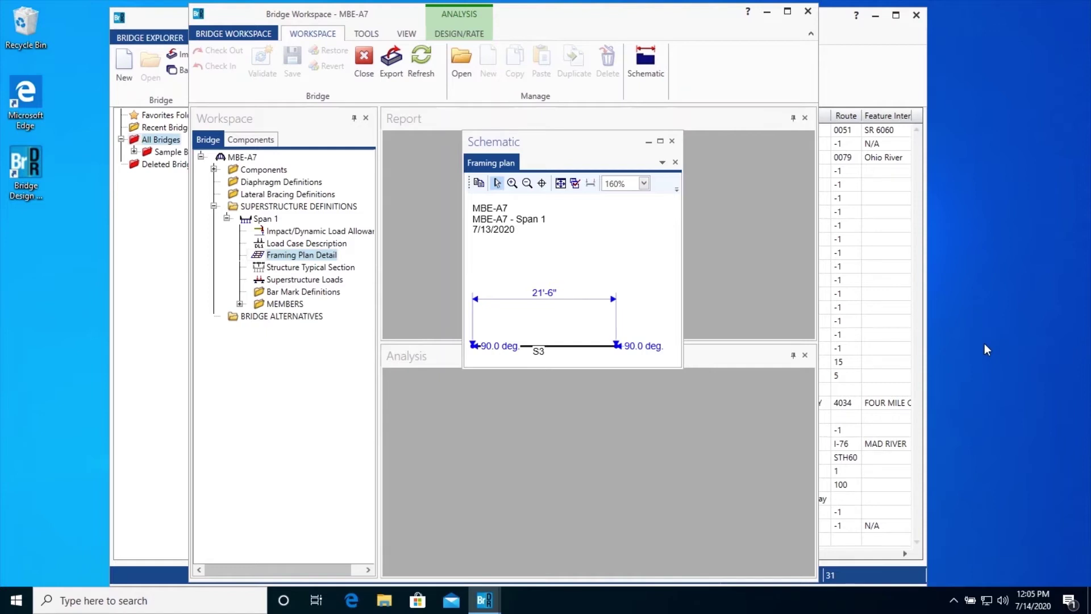
{"action": "left_click_drag", "start_coordinate": [682, 367], "coordinate": [991, 481]}
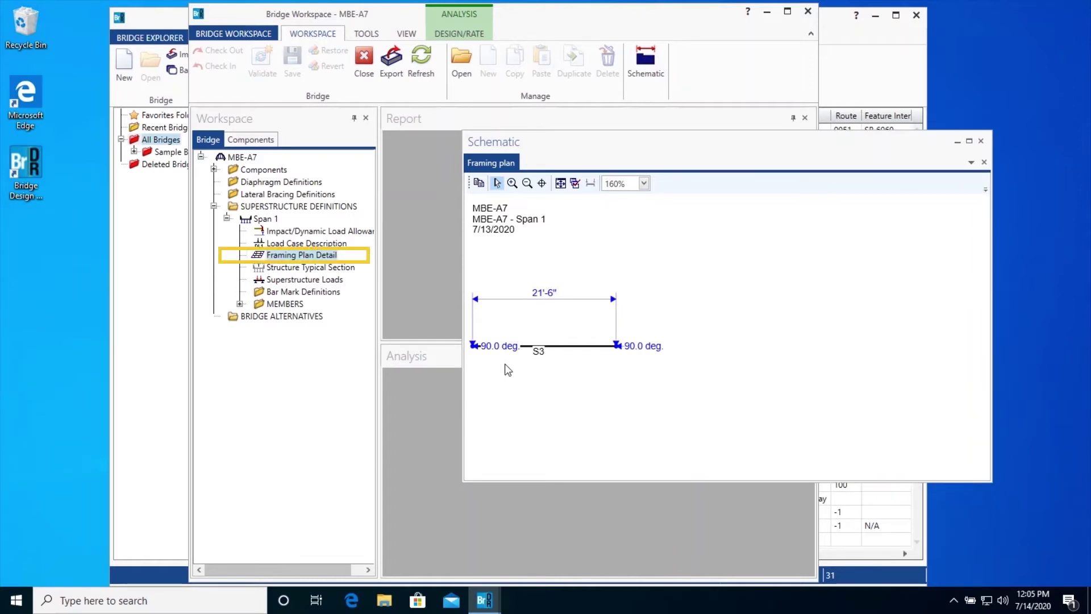
- Set the start-of-strip centerline spacing of strip bays 1 and 2 to 18.8229 ft in the framing plan details and apply it
{"action": "double_click", "coordinate": [289, 257]}
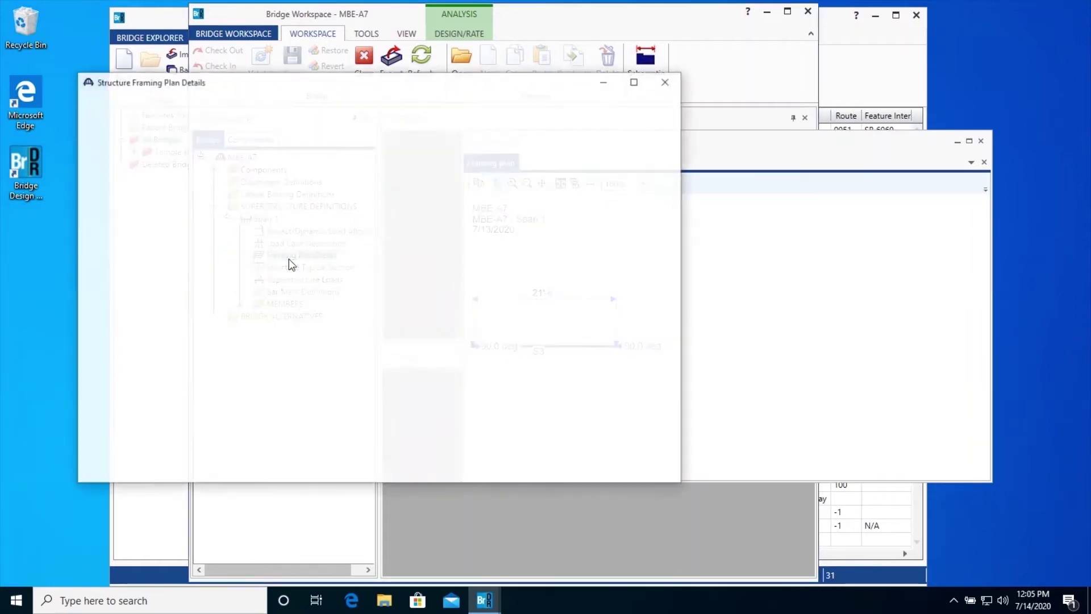
{"action": "left_click", "coordinate": [331, 271]}
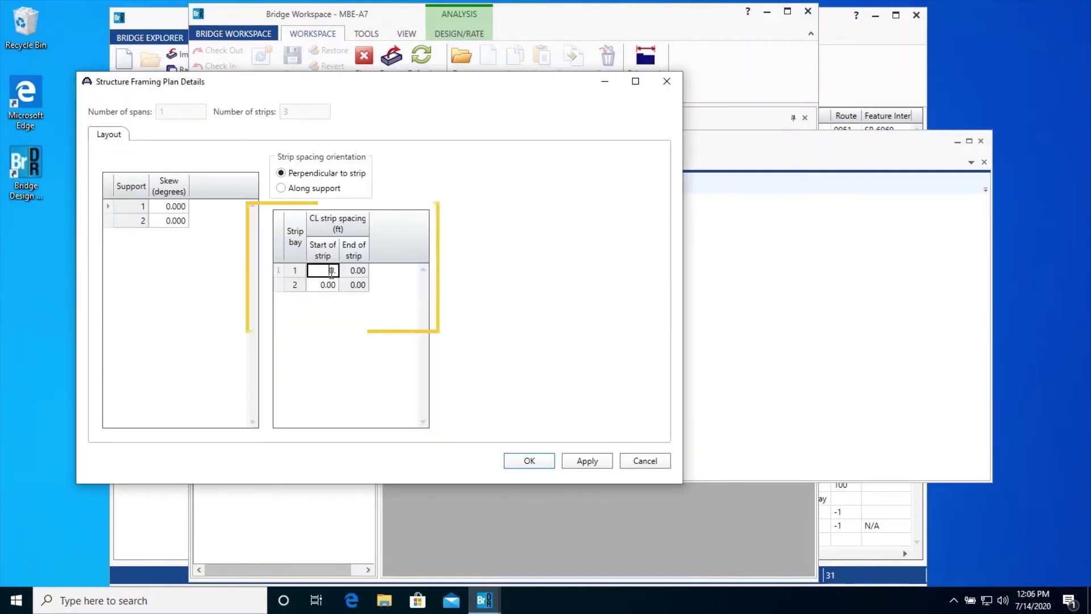
{"action": "type", "text": "18.8229"}
{"action": "left_click", "coordinate": [327, 285]}
{"action": "type", "text": "18.8229"}
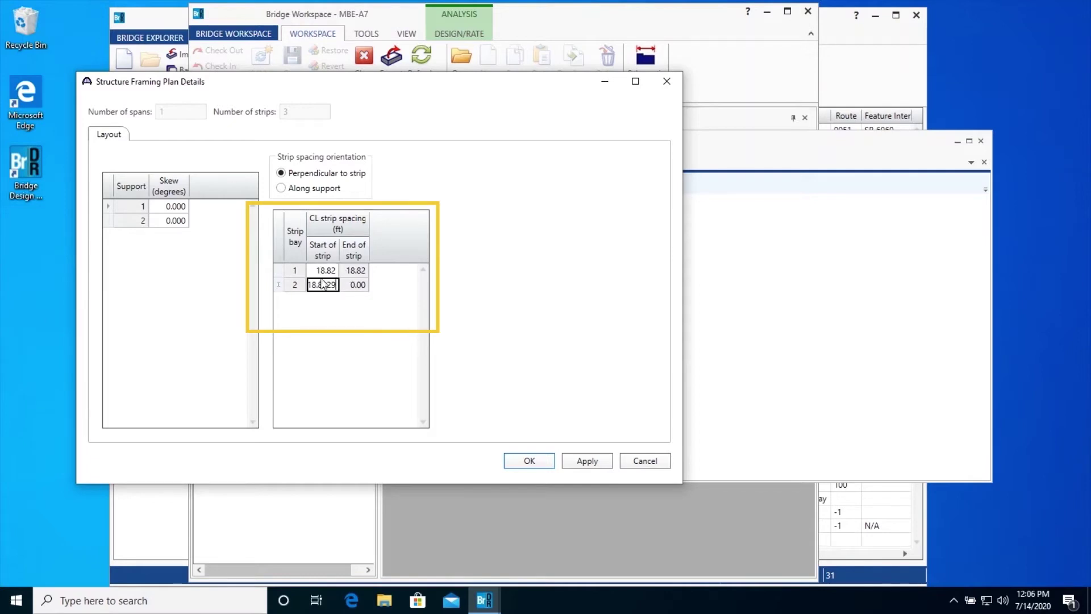
{"action": "left_click", "coordinate": [323, 271]}
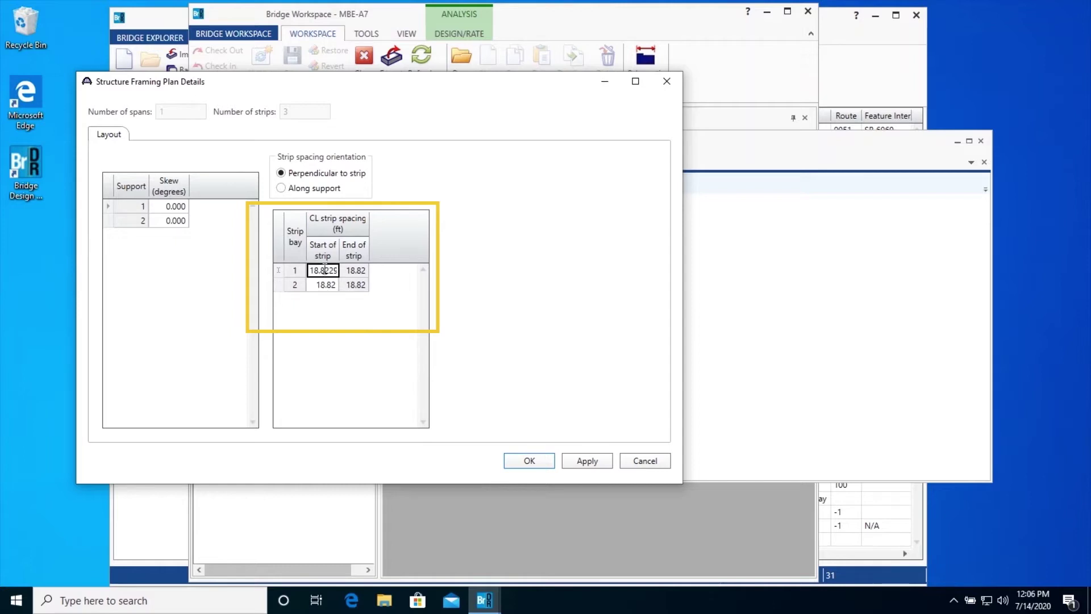
{"action": "left_click_drag", "start_coordinate": [507, 86], "coordinate": [409, 155]}
{"action": "left_click", "coordinate": [734, 143]}
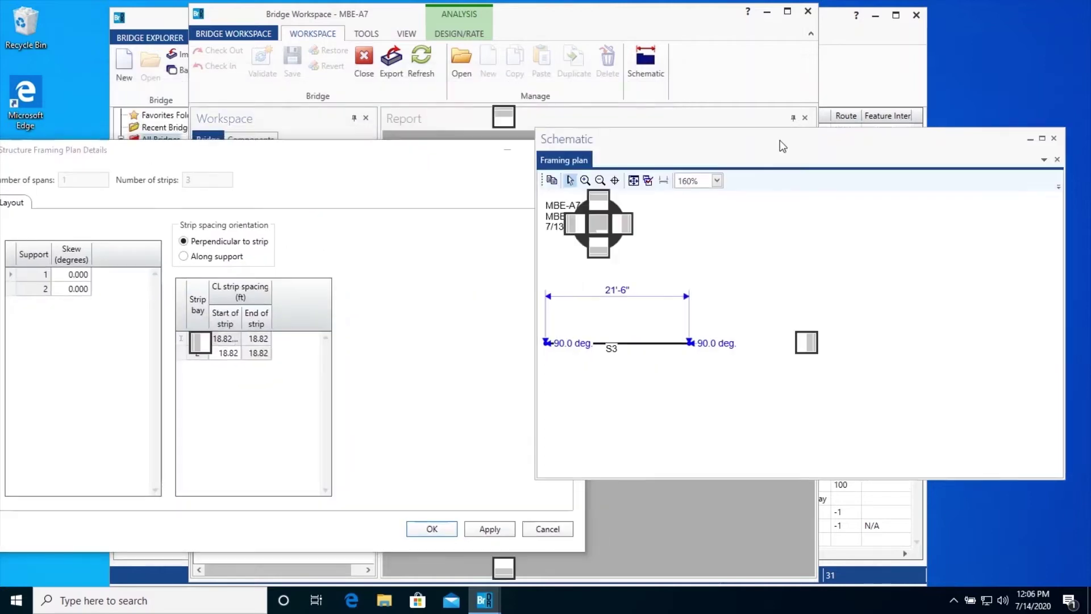
{"action": "left_click", "coordinate": [490, 530]}
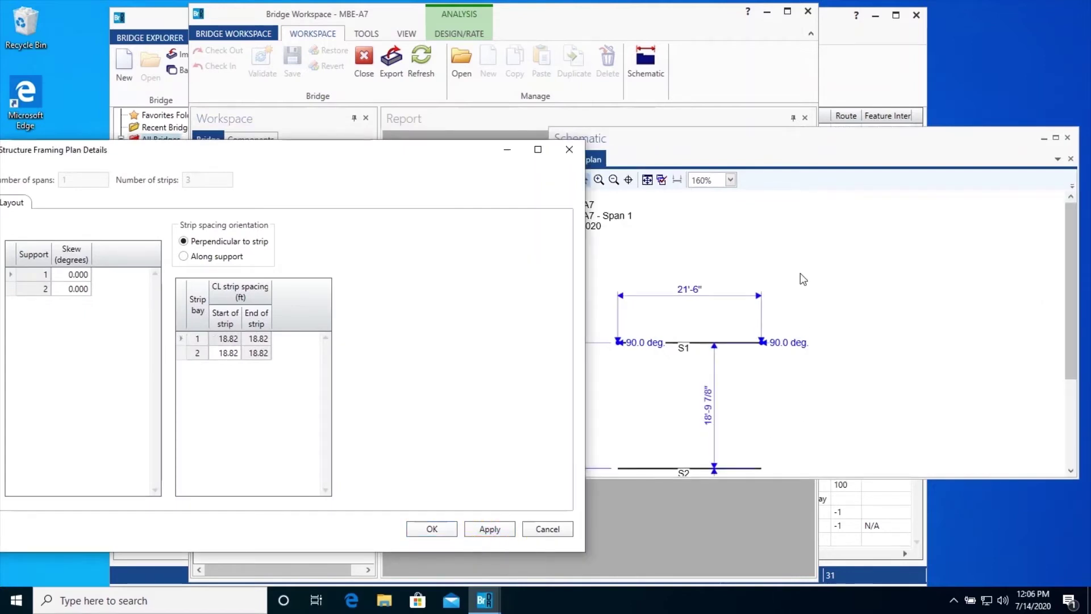
- Review the strip layout in the framing plan schematic and accept the framing plan details
{"action": "left_click", "coordinate": [807, 149]}
{"action": "left_click_drag", "start_coordinate": [752, 147], "coordinate": [621, 99]}
{"action": "left_click_drag", "start_coordinate": [939, 267], "coordinate": [930, 191]}
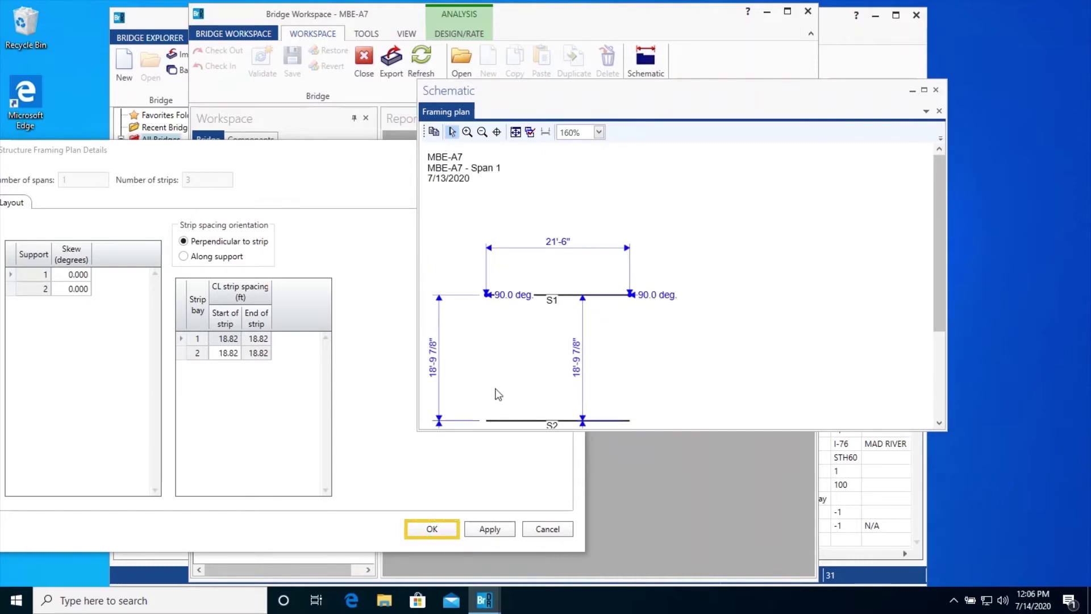
{"action": "left_click", "coordinate": [432, 528]}
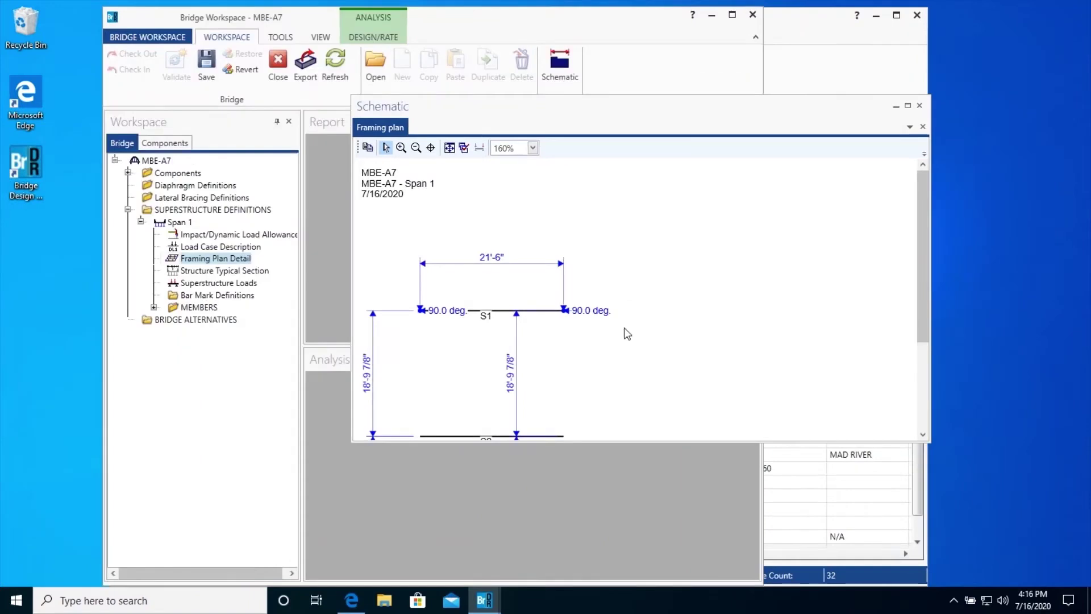
- Replace the framing plan schematic with Span 1's typical section schematic and view it in an enlarged floating window
{"action": "left_click", "coordinate": [922, 131]}
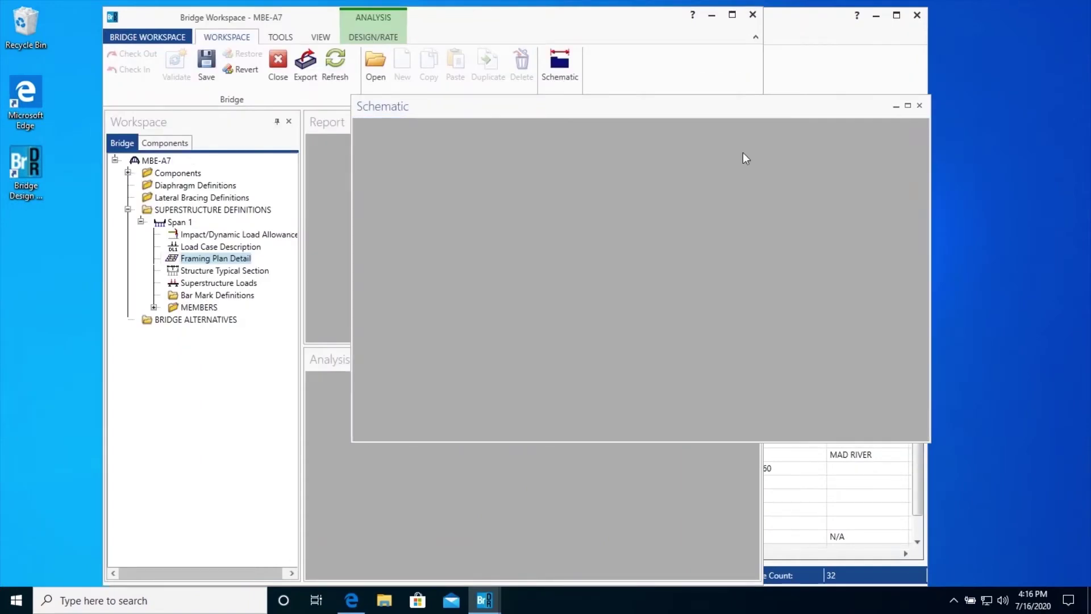
{"action": "left_click_drag", "start_coordinate": [393, 112], "coordinate": [517, 231]}
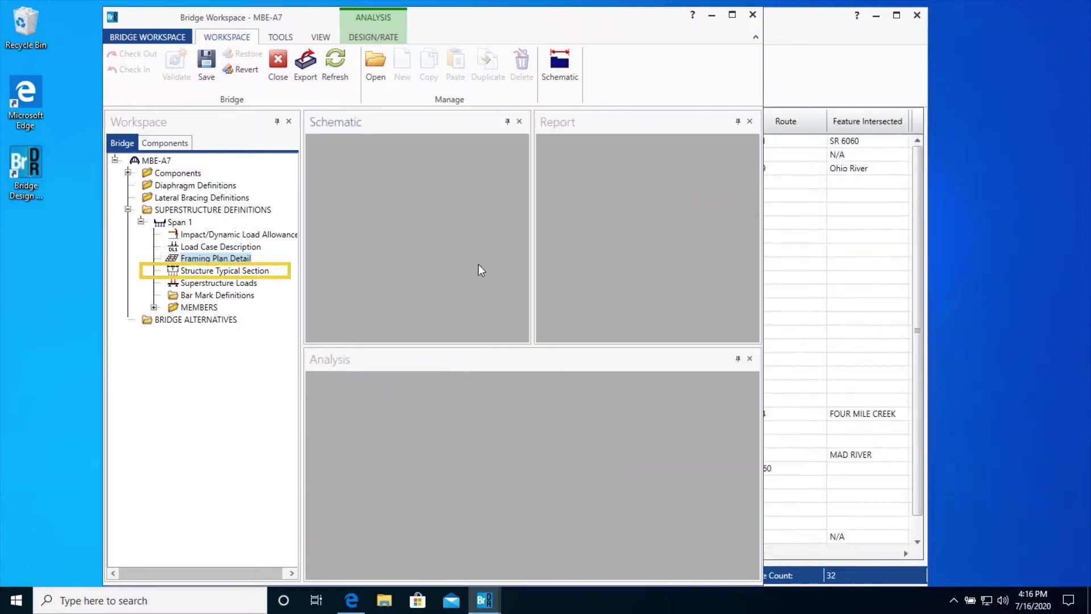
{"action": "left_click", "coordinate": [220, 271]}
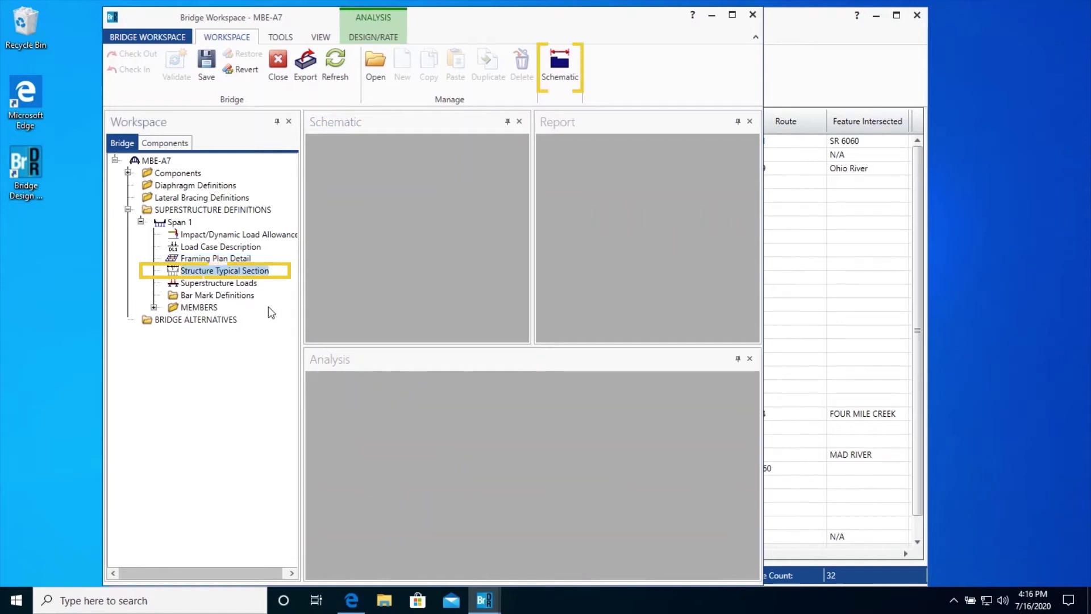
{"action": "left_click", "coordinate": [560, 78]}
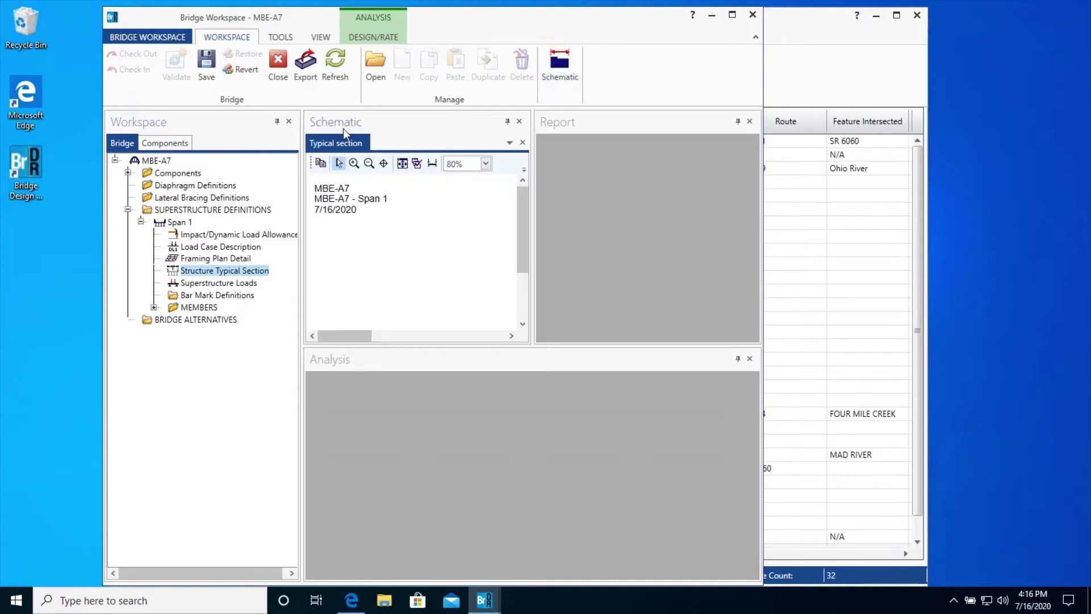
{"action": "mouse_move", "coordinate": [350, 130]}
{"action": "left_mouse_down"}
{"action": "mouse_move", "coordinate": [408, 175]}
{"action": "mouse_move", "coordinate": [412, 130]}
{"action": "mouse_move", "coordinate": [428, 125]}
{"action": "mouse_move", "coordinate": [403, 135]}
{"action": "left_mouse_up"}
{"action": "left_click_drag", "start_coordinate": [663, 460], "coordinate": [781, 458]}
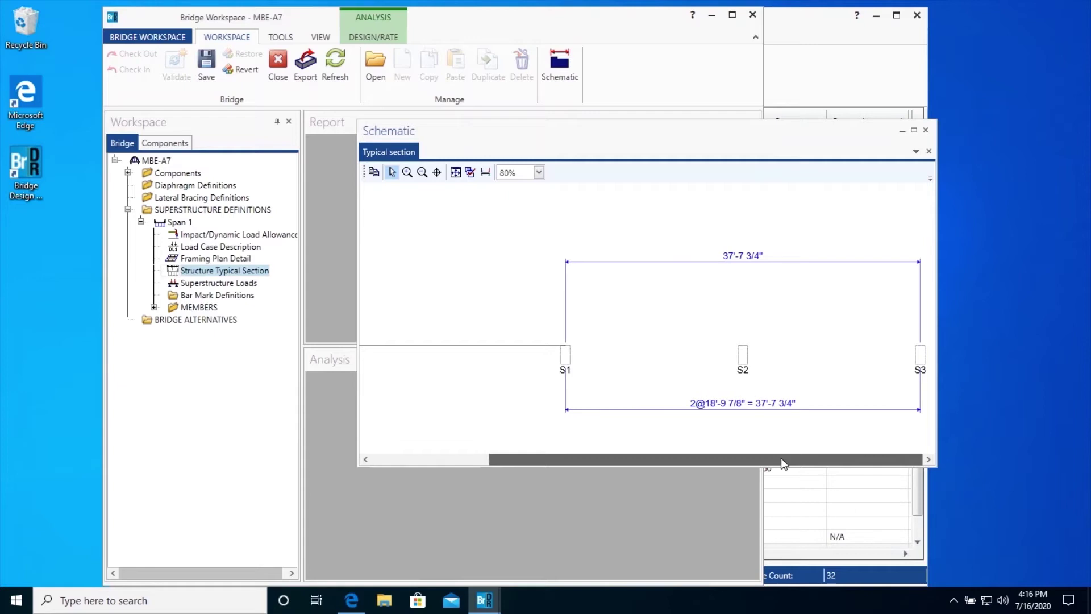
{"action": "left_click_drag", "start_coordinate": [781, 458], "coordinate": [568, 458]}
- In Span 1's typical section, set the start and end distances from both deck edges to the superstructure definition reference line to 21.5 ft
{"action": "double_click", "coordinate": [221, 272]}
{"action": "left_click", "coordinate": [794, 161]}
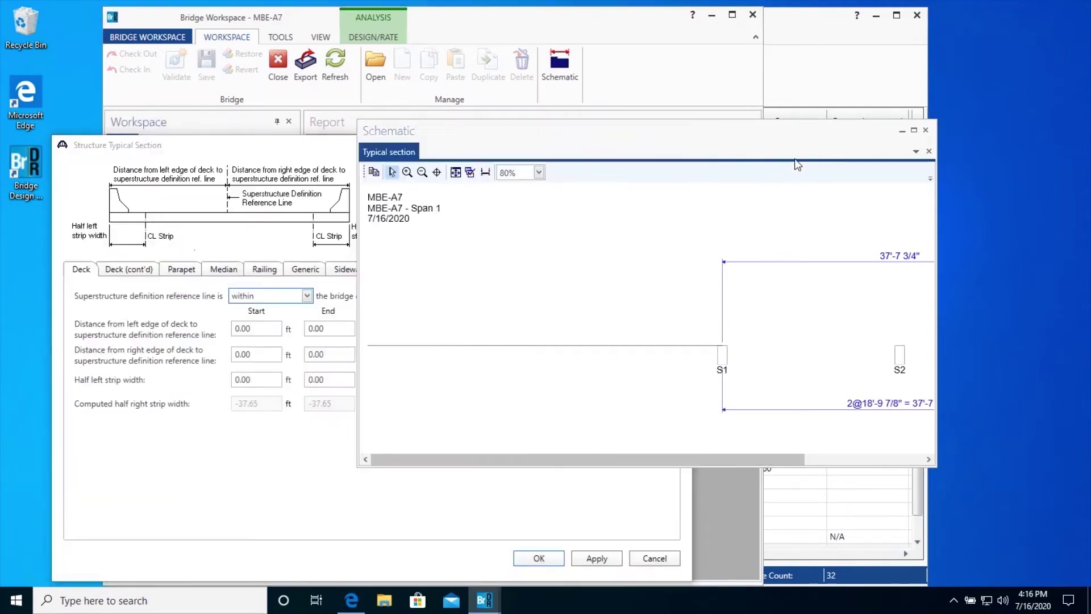
{"action": "left_click_drag", "start_coordinate": [557, 139], "coordinate": [637, 132]}
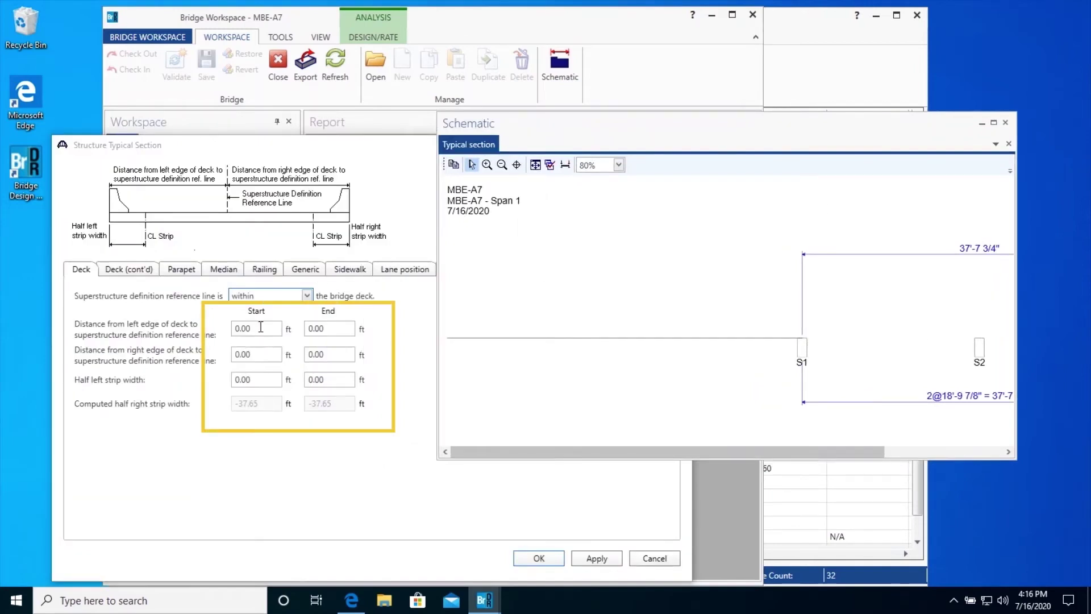
{"action": "left_click", "coordinate": [236, 329]}
{"action": "type", "text": "21.5"}
{"action": "key", "text": "Tab"}
{"action": "type", "text": "21.5"}
{"action": "key", "text": "Tab"}
{"action": "type", "text": "21.5"}
{"action": "key", "text": "Tab"}
{"action": "type", "text": "21.5"}
- Set the deck's half left strip width to 2.68 ft at both start and end
{"action": "key", "text": "Tab"}
{"action": "type", "text": "2.68"}
{"action": "key", "text": "Tab"}
{"action": "type", "text": "2.68"}
{"action": "key", "text": "Tab"}
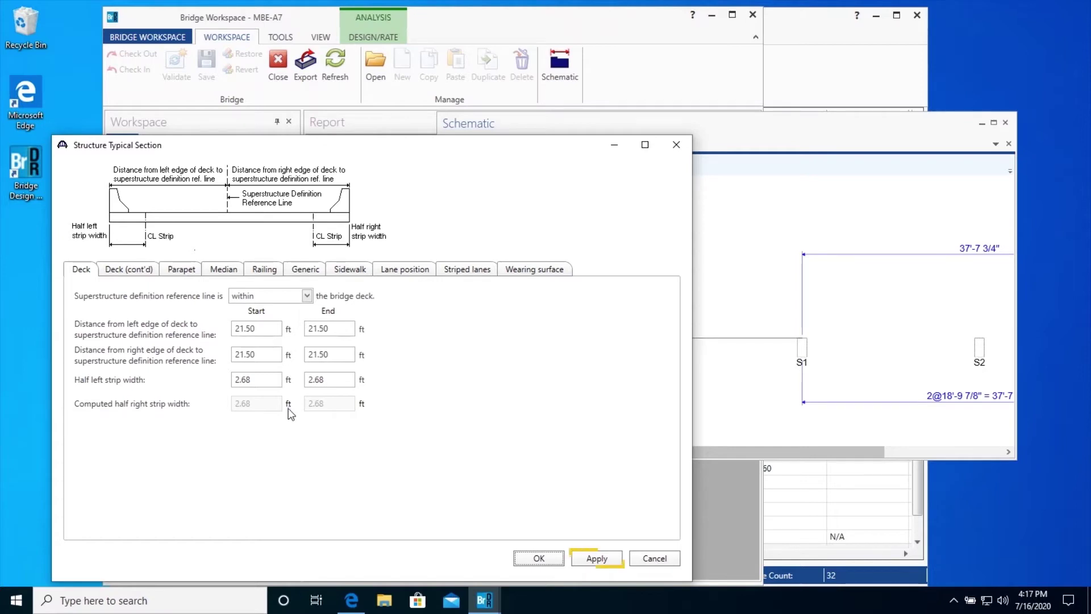
- Apply the deck dimensions and check the updated strip layout in the typical section schematic
{"action": "left_click", "coordinate": [751, 431]}
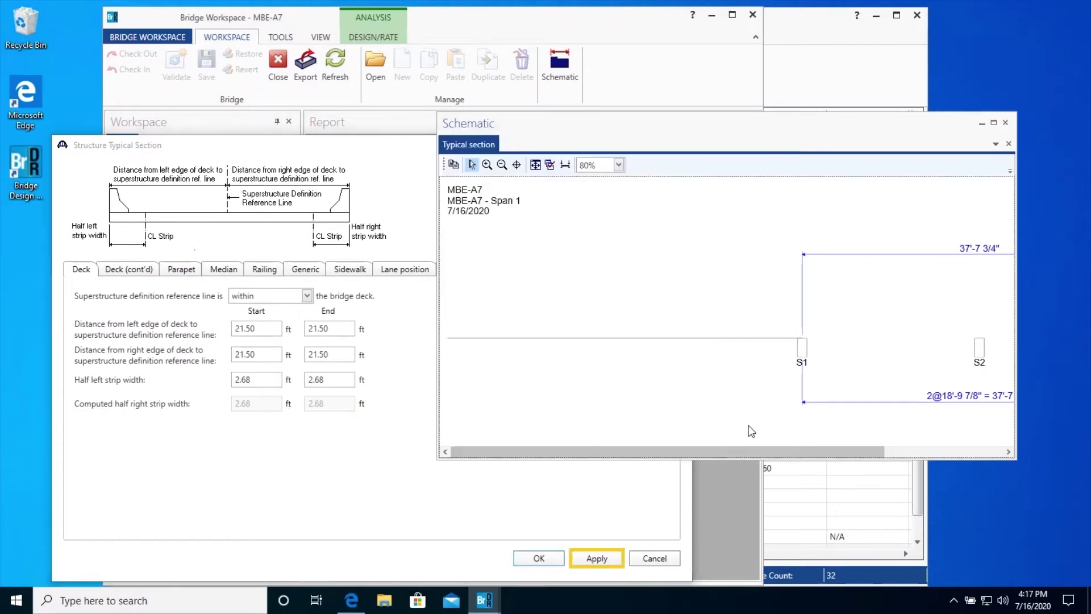
{"action": "left_click", "coordinate": [605, 560]}
{"action": "left_click", "coordinate": [862, 233]}
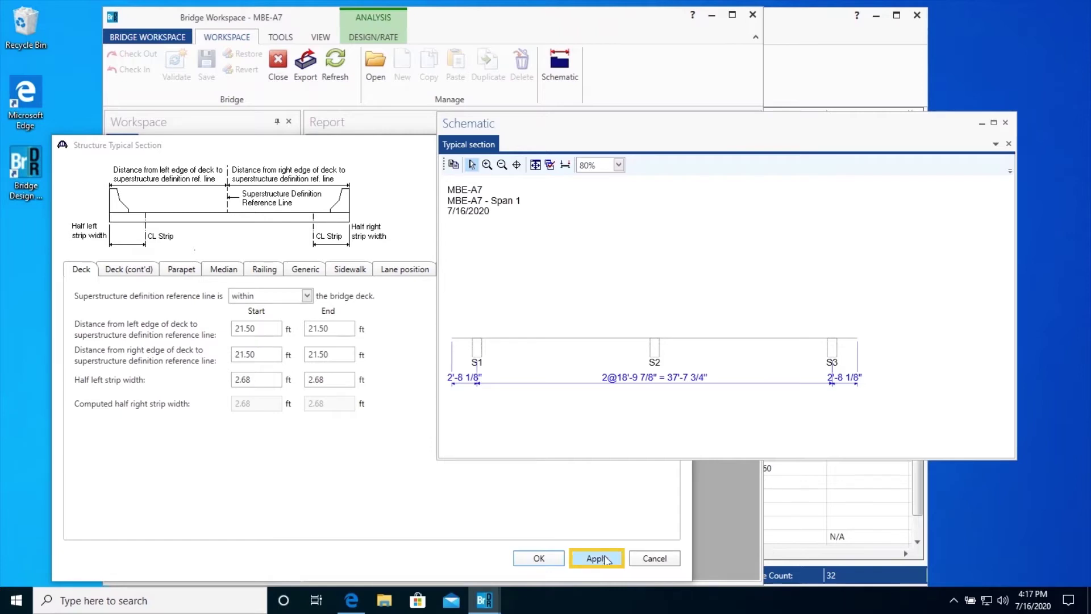
- Add a generic Parapet + Curb to the typical section with load case DC2, measured to its back
{"action": "left_click", "coordinate": [298, 269]}
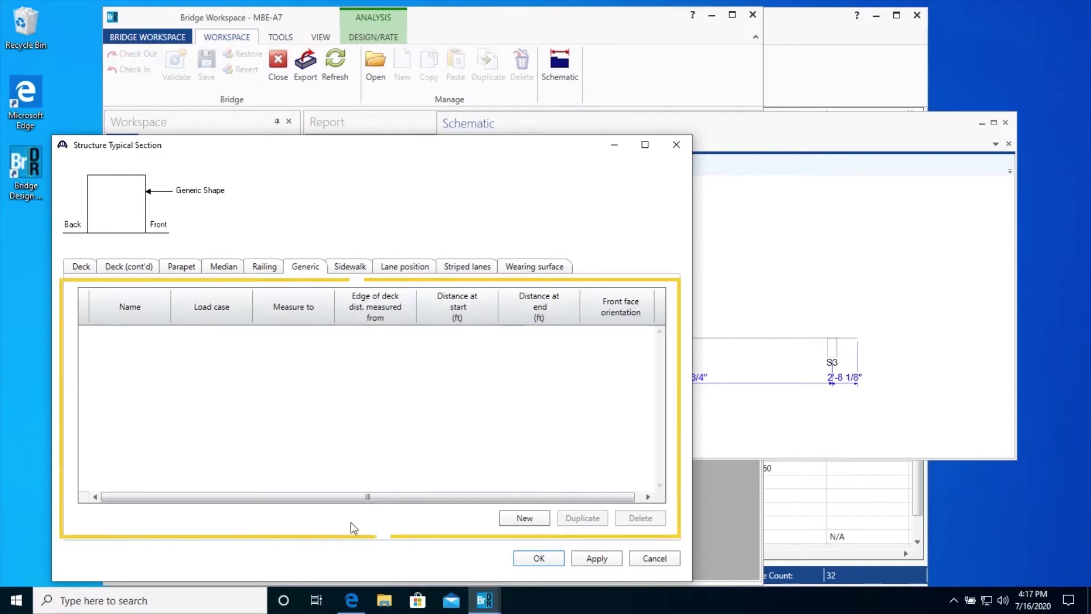
{"action": "left_click", "coordinate": [514, 519]}
{"action": "left_click", "coordinate": [267, 334]}
{"action": "left_click", "coordinate": [253, 347]}
{"action": "left_click", "coordinate": [246, 335]}
{"action": "left_click", "coordinate": [231, 361]}
{"action": "left_click", "coordinate": [305, 340]}
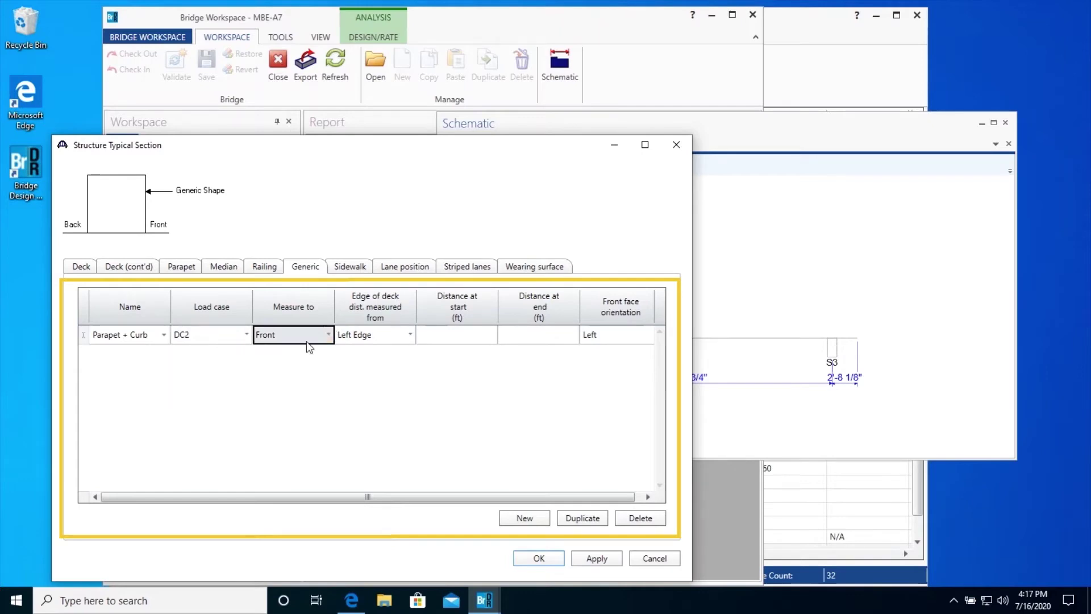
{"action": "left_click", "coordinate": [304, 352]}
- Place the first Parapet + Curb 0 ft from the deck's left edge at start and end, with its front face oriented Right
{"action": "left_click", "coordinate": [386, 332]}
{"action": "left_click", "coordinate": [385, 332]}
{"action": "left_click", "coordinate": [444, 334]}
{"action": "type", "text": "0"}
{"action": "key", "text": "Tab"}
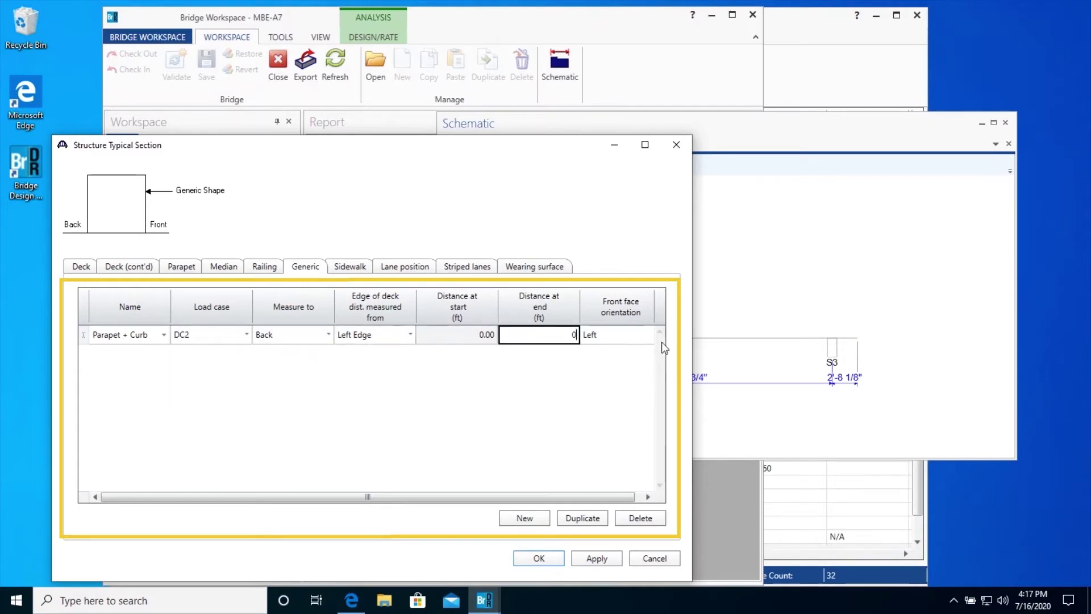
{"action": "left_click", "coordinate": [646, 337]}
{"action": "left_click", "coordinate": [621, 367]}
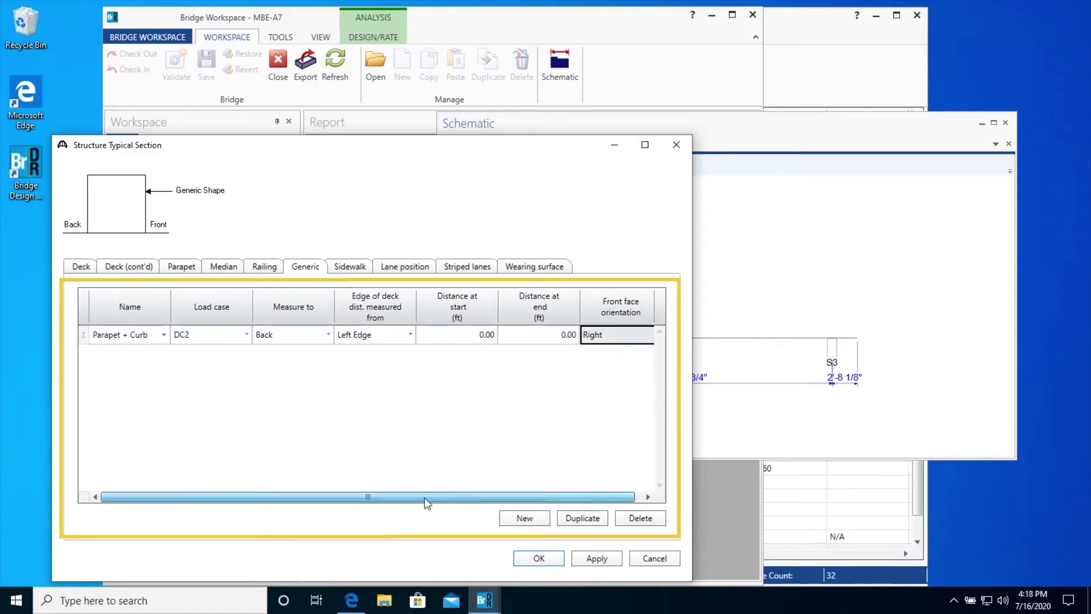
- Add a second generic Parapet + Curb with load case DC2, measured to its back from the deck's right edge
{"action": "left_click", "coordinate": [508, 521]}
{"action": "left_click", "coordinate": [218, 357]}
{"action": "left_click", "coordinate": [216, 381]}
{"action": "left_click", "coordinate": [319, 355]}
{"action": "left_click", "coordinate": [284, 371]}
{"action": "left_click", "coordinate": [378, 355]}
{"action": "left_click", "coordinate": [364, 385]}
- Set the second Parapet + Curb's start and end distances to 0 ft and its front face orientation to Left
{"action": "left_click", "coordinate": [460, 354]}
{"action": "type", "text": "0"}
{"action": "key", "text": "Tab"}
{"action": "type", "text": "0"}
{"action": "left_click", "coordinate": [600, 357]}
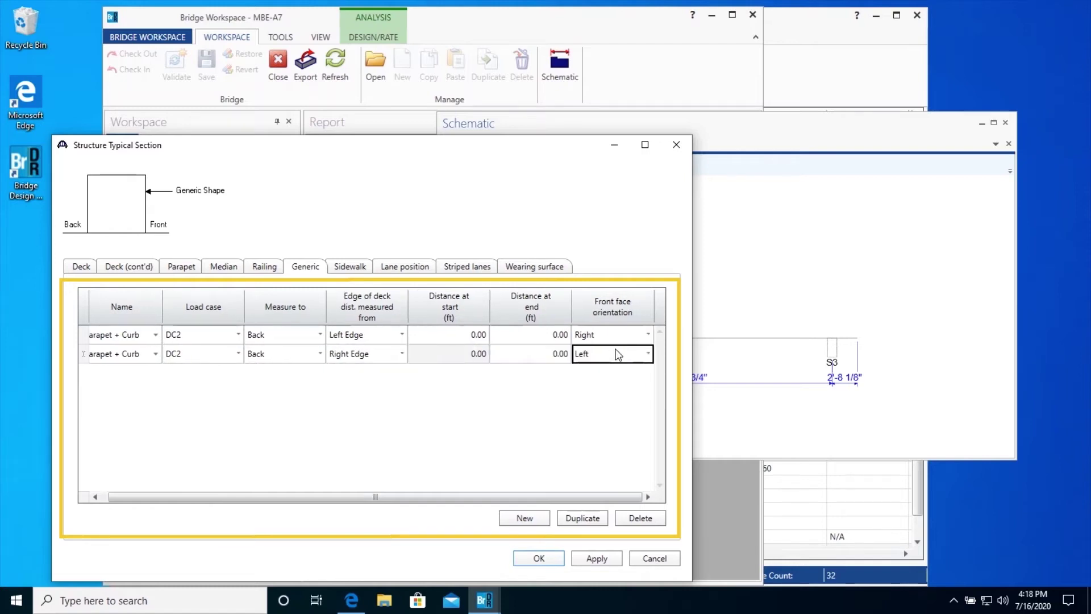
{"action": "left_click", "coordinate": [611, 362]}
{"action": "left_click", "coordinate": [594, 385]}
{"action": "left_click", "coordinate": [601, 358]}
{"action": "left_click", "coordinate": [597, 373]}
{"action": "left_click_drag", "start_coordinate": [453, 498], "coordinate": [445, 498]}
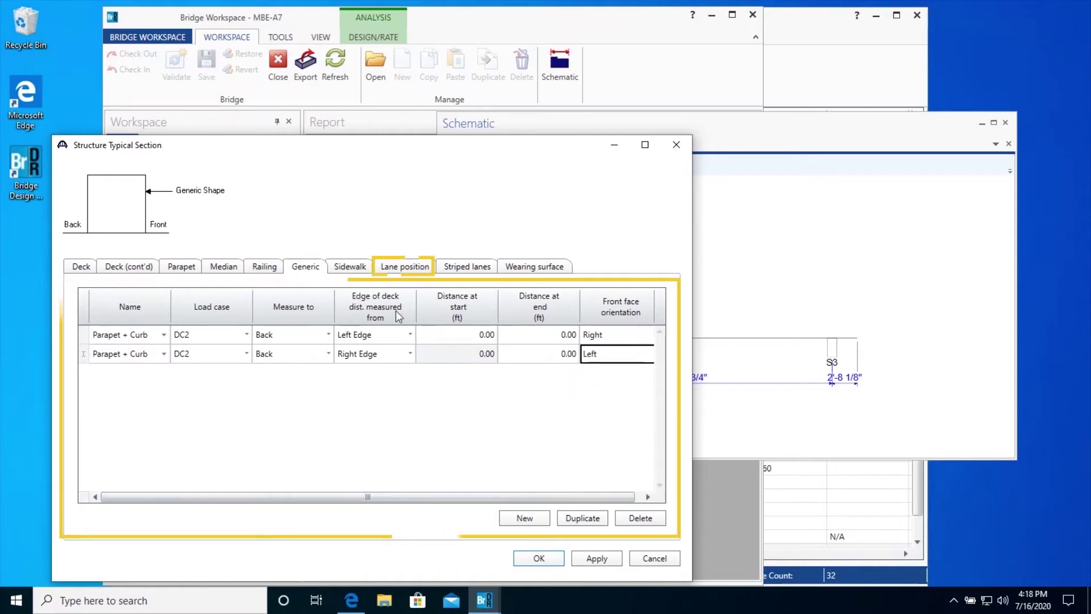
- Compute the typical section's lane positions and apply the computed travelway
{"action": "left_click", "coordinate": [361, 268]}
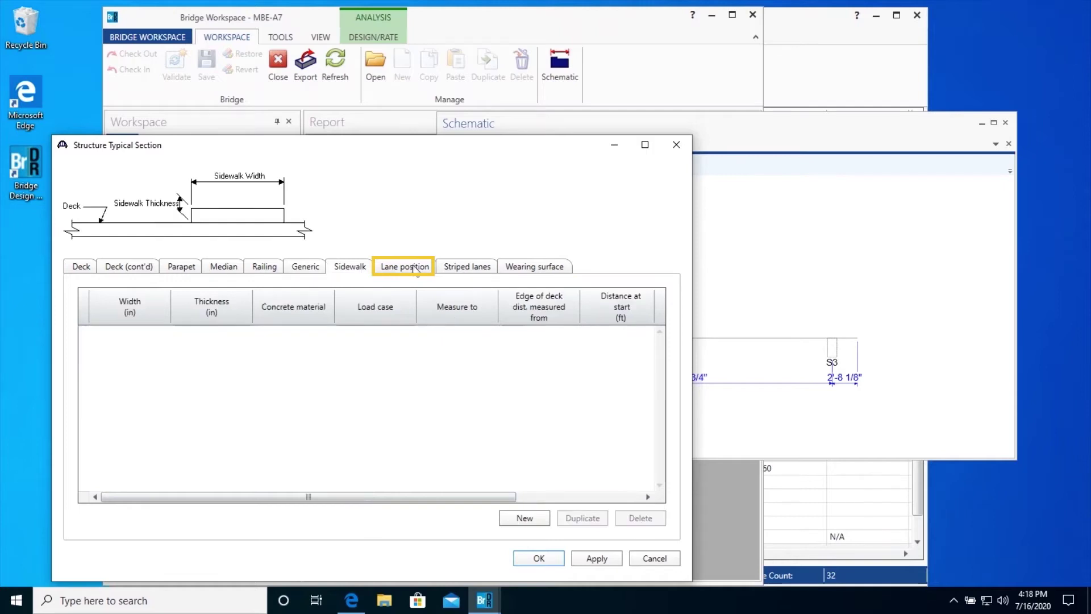
{"action": "left_click", "coordinate": [416, 269]}
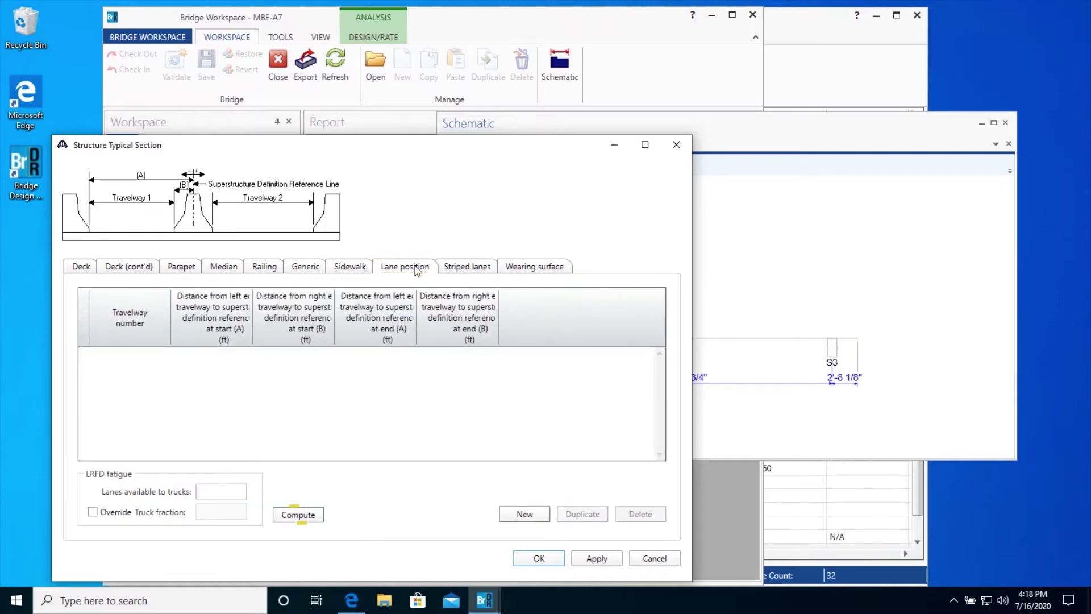
{"action": "left_click", "coordinate": [312, 517]}
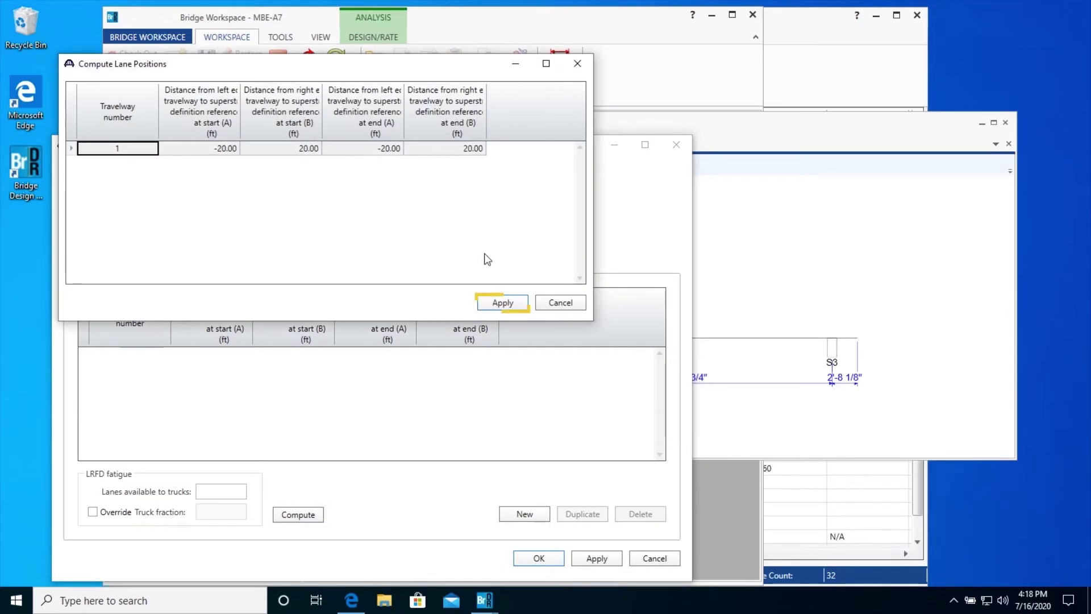
{"action": "left_click", "coordinate": [500, 304]}
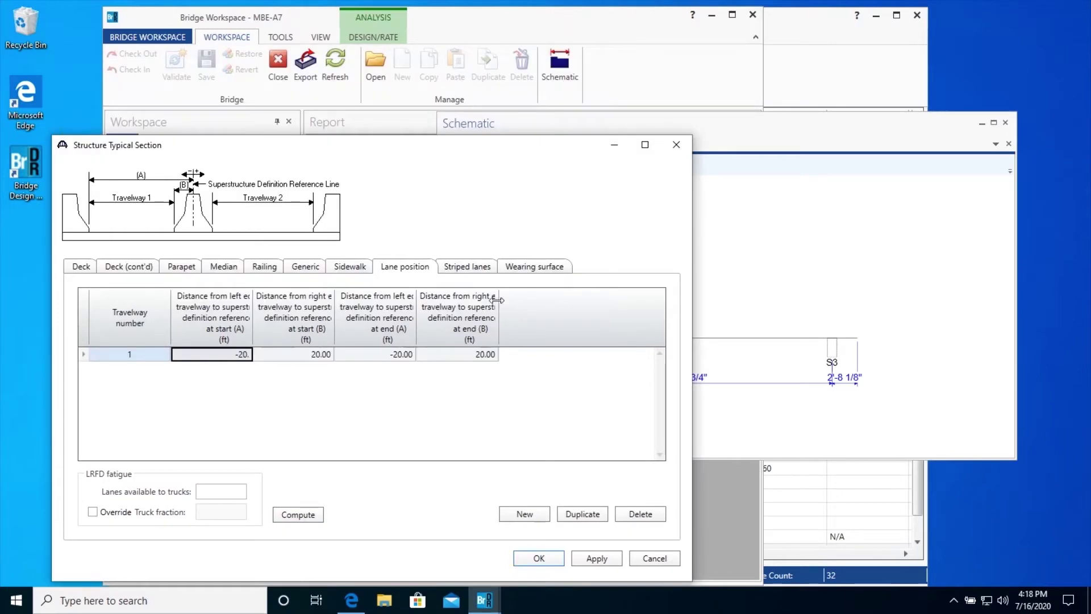
- Define the wearing surface with material AC, description AC Overlay and a thickness of 3.5 in
{"action": "left_click", "coordinate": [473, 266]}
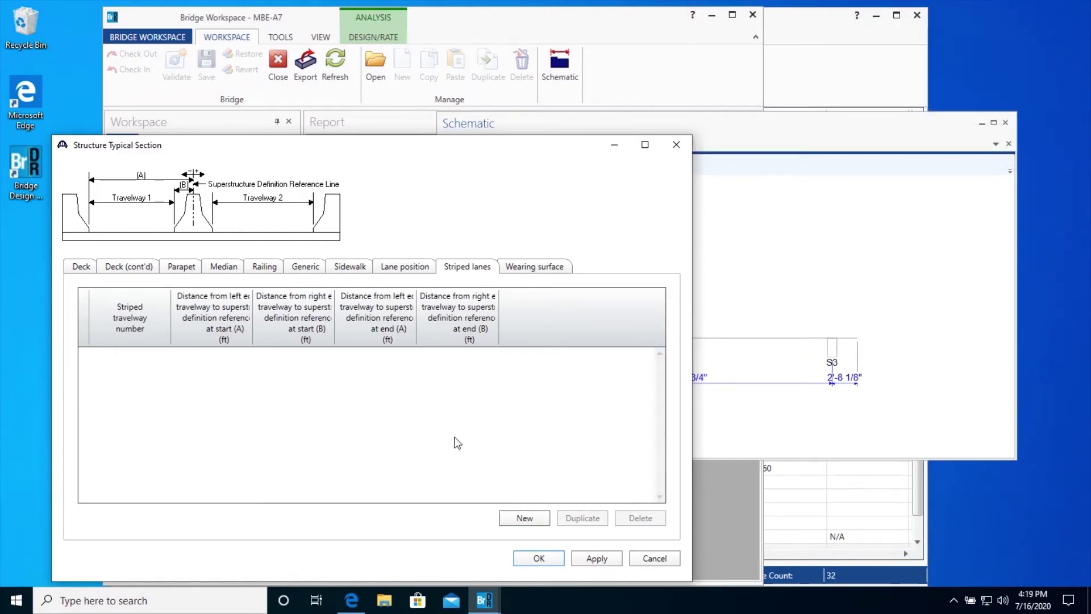
{"action": "left_click", "coordinate": [542, 267]}
{"action": "type", "text": "AC"}
{"action": "left_click", "coordinate": [205, 313]}
{"action": "type", "text": "AC Ove"}
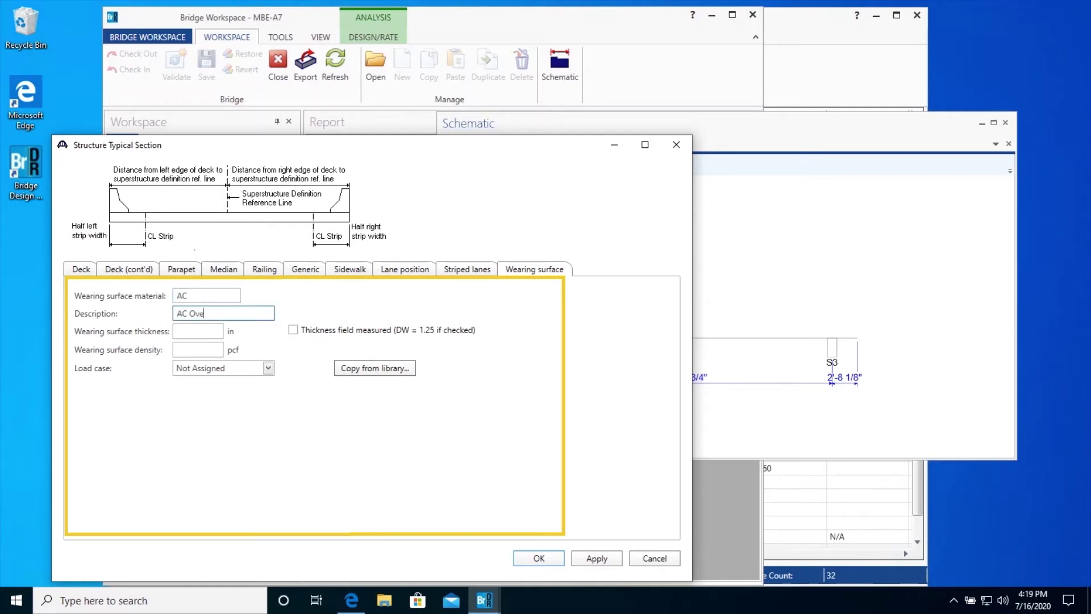
{"action": "type", "text": "rlay"}
{"action": "left_click", "coordinate": [211, 333]}
{"action": "type", "text": "3.5"}
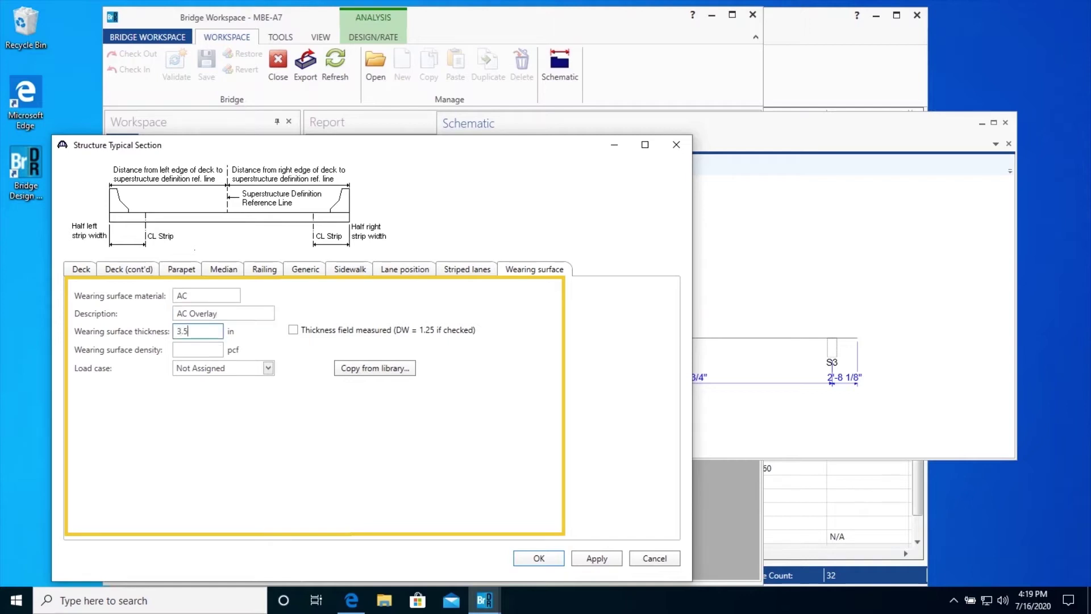
- Set the wearing surface density to 144 pcf, assign load case DW, and mark the thickness as field measured
{"action": "left_click", "coordinate": [204, 348]}
{"action": "type", "text": "144"}
{"action": "left_click", "coordinate": [268, 368]}
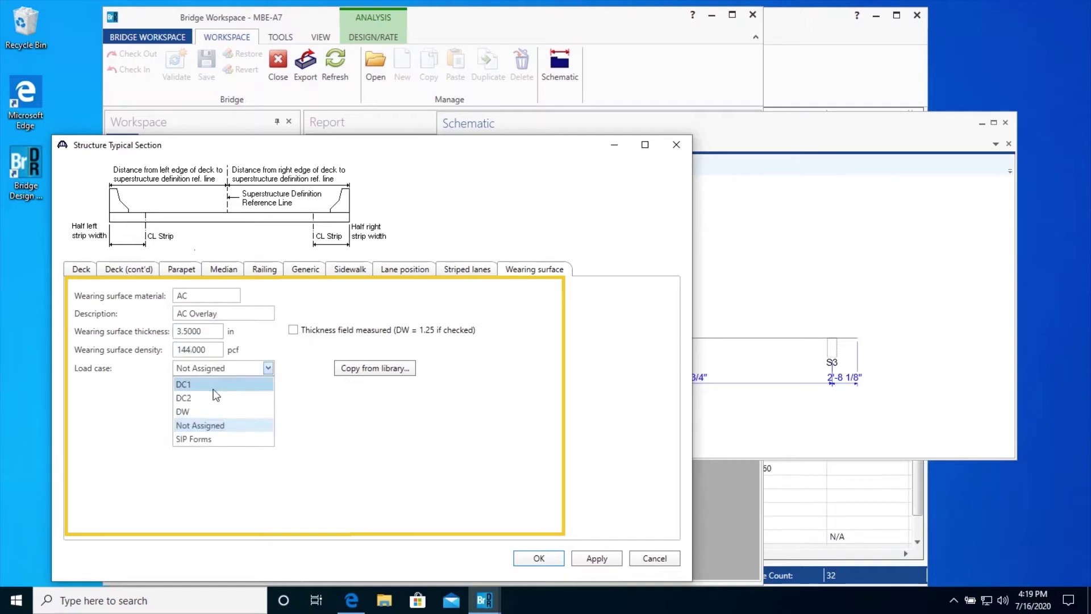
{"action": "left_click", "coordinate": [200, 411]}
{"action": "left_click", "coordinate": [294, 330]}
- Check the striped lanes and the typical section schematic, then accept the typical section details
{"action": "left_click", "coordinate": [465, 269]}
{"action": "left_click", "coordinate": [736, 139]}
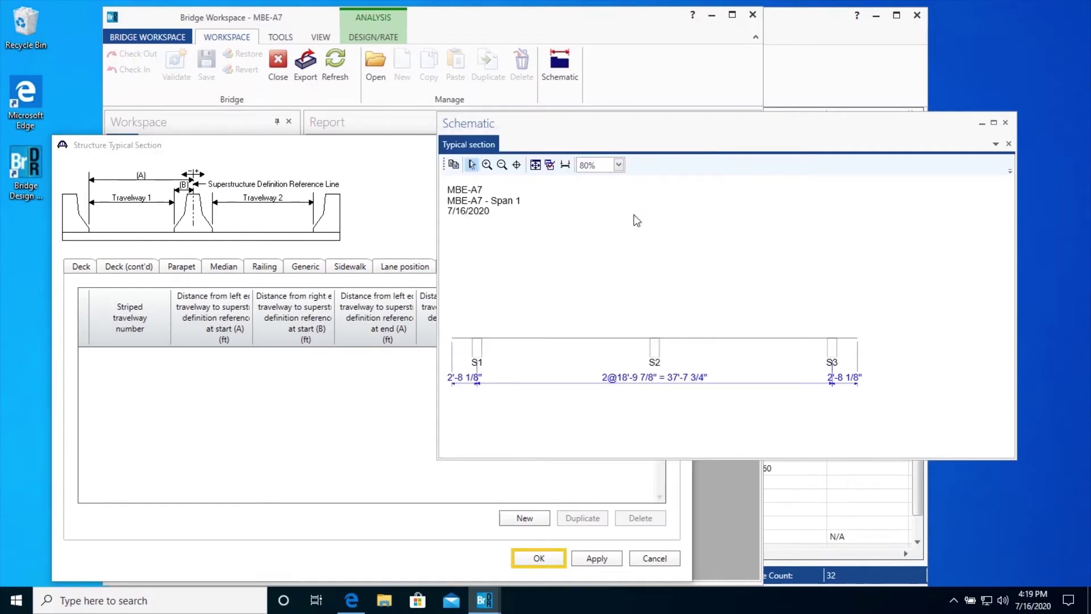
{"action": "left_click", "coordinate": [528, 559]}
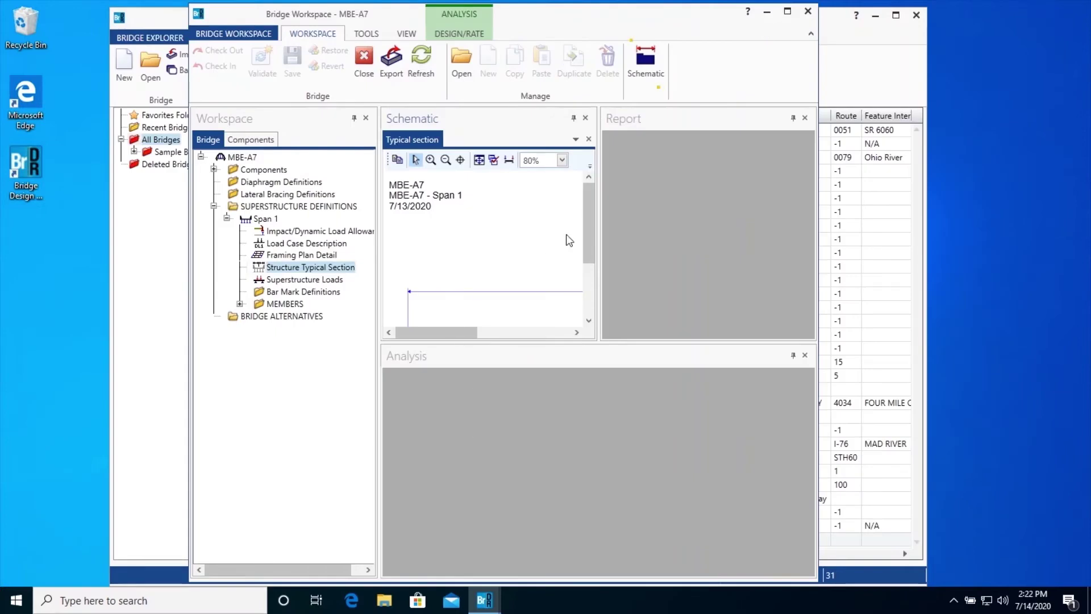
- Regenerate Span 1's typical section schematic, review it, and close it
{"action": "left_click", "coordinate": [589, 139]}
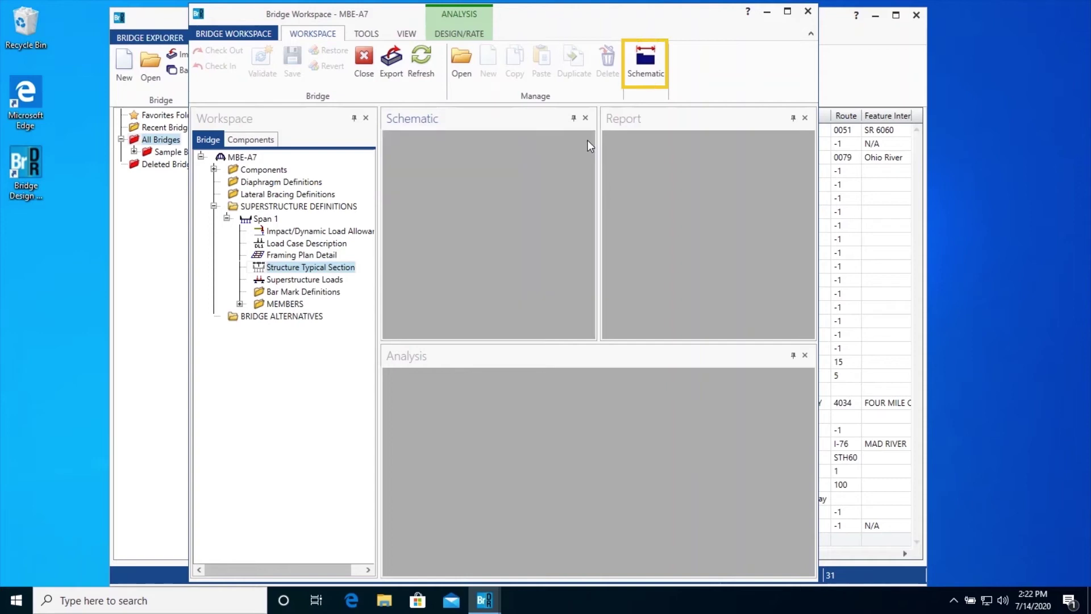
{"action": "left_click", "coordinate": [646, 71]}
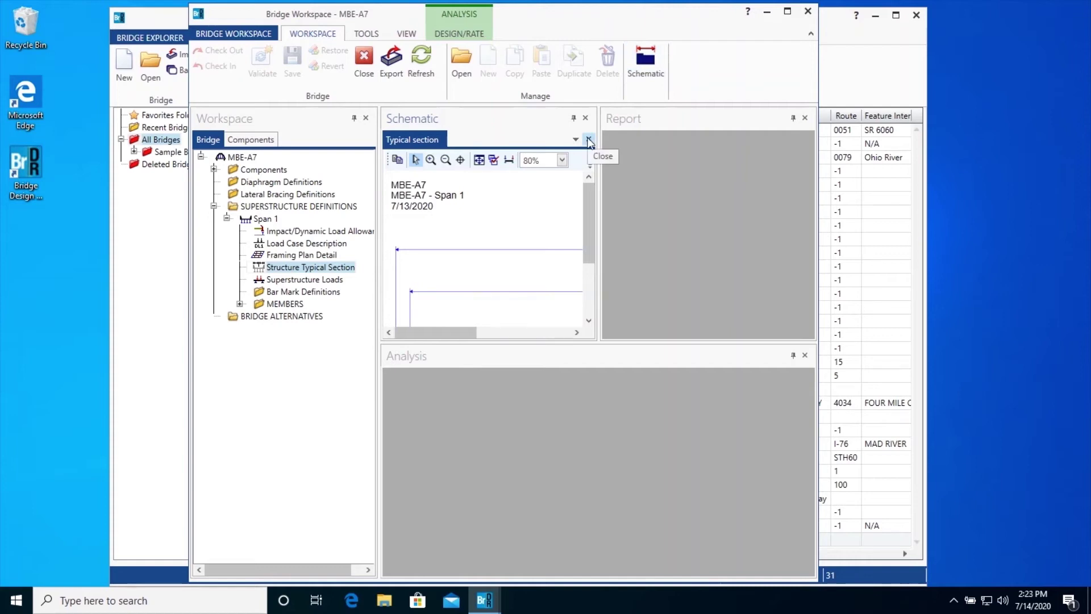
{"action": "left_click", "coordinate": [589, 140]}
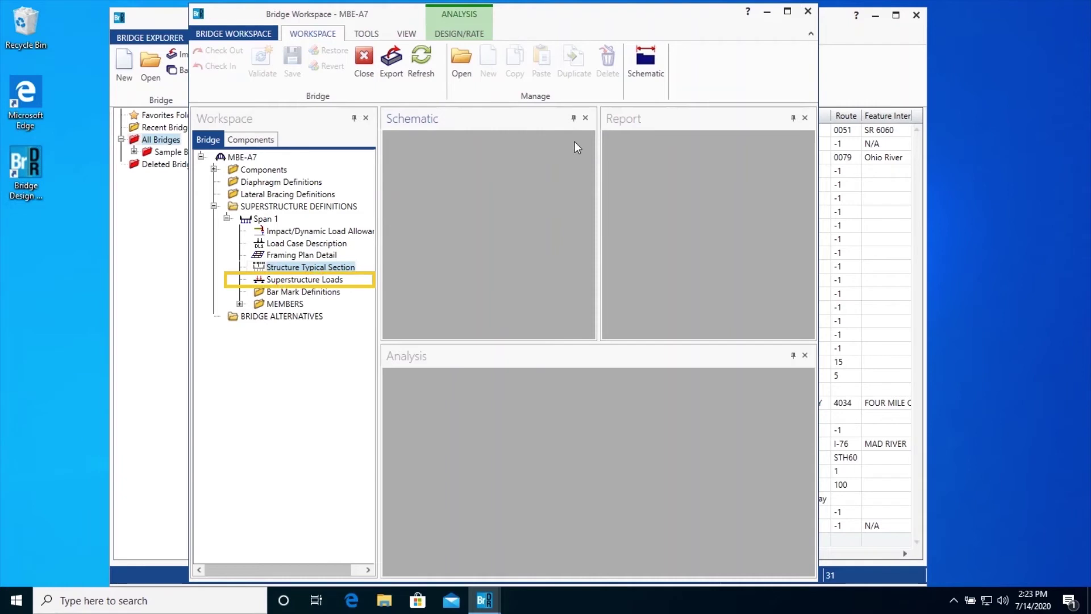
- Review Span 1's superstructure temperature, wind and dead load distribution settings and leave them without saving changes
{"action": "double_click", "coordinate": [328, 278]}
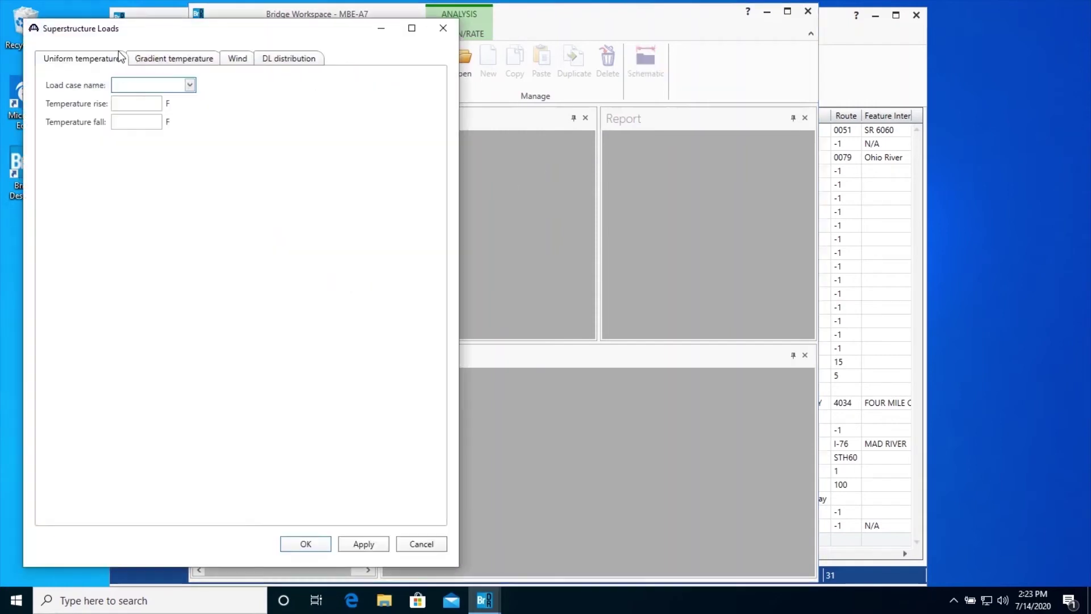
{"action": "left_click", "coordinate": [190, 59]}
{"action": "left_click", "coordinate": [238, 61]}
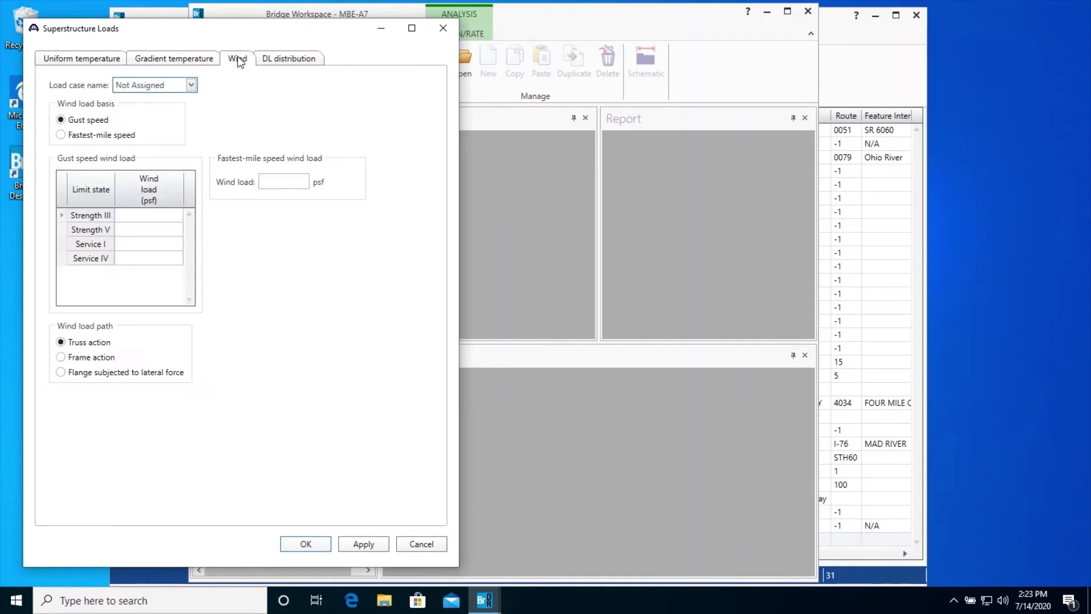
{"action": "left_click", "coordinate": [286, 59]}
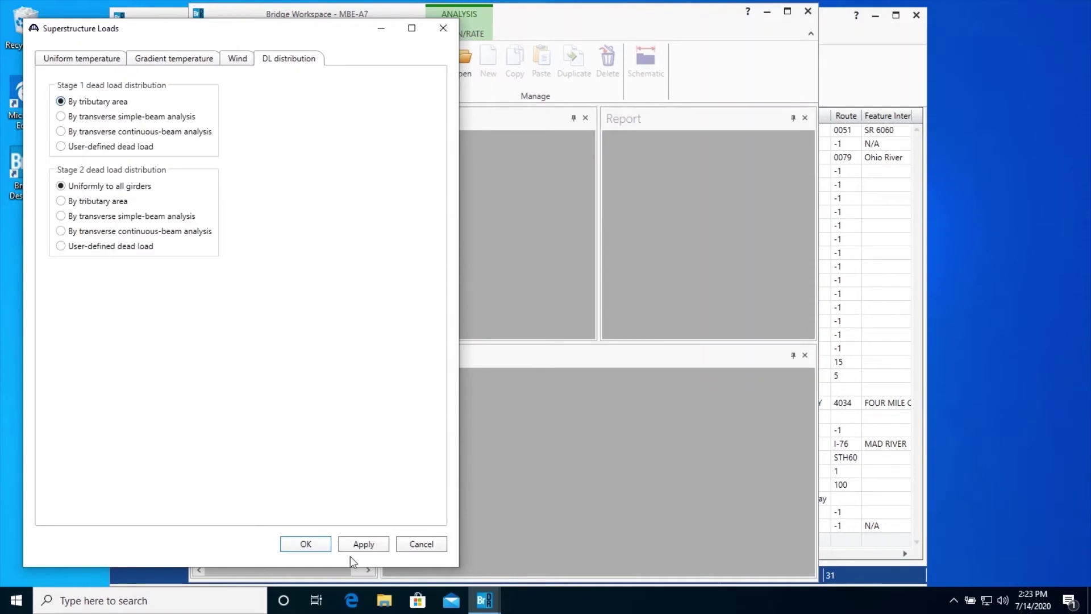
{"action": "left_click", "coordinate": [421, 544]}
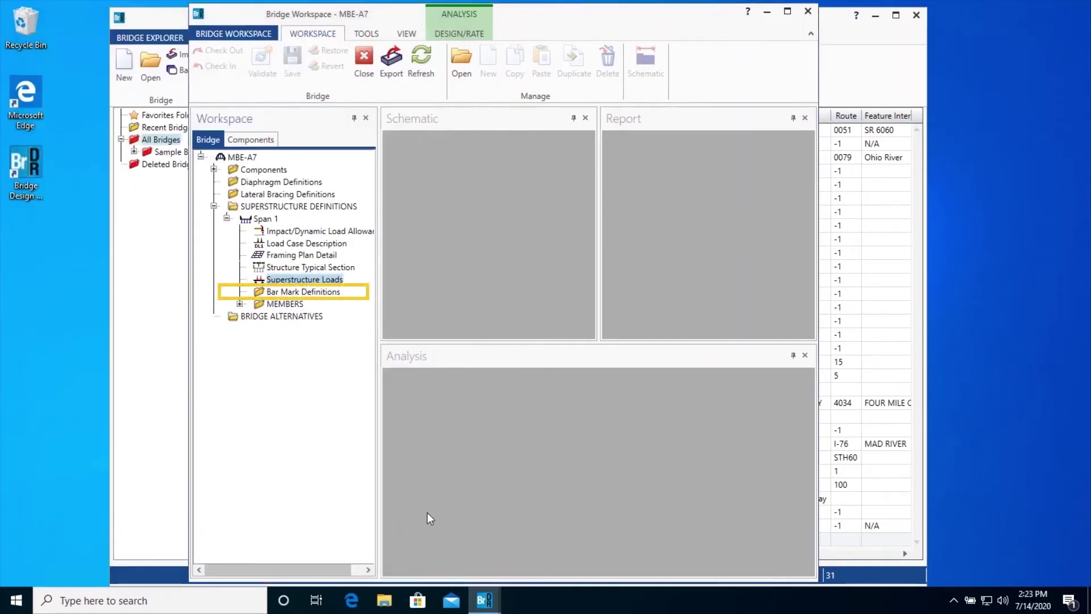
- Create a bar mark definition for Span 1 named "#8 - Fy=40, 22.0ft"
{"action": "left_click", "coordinate": [313, 291]}
{"action": "double_click", "coordinate": [312, 291]}
{"action": "type", "text": "#"}
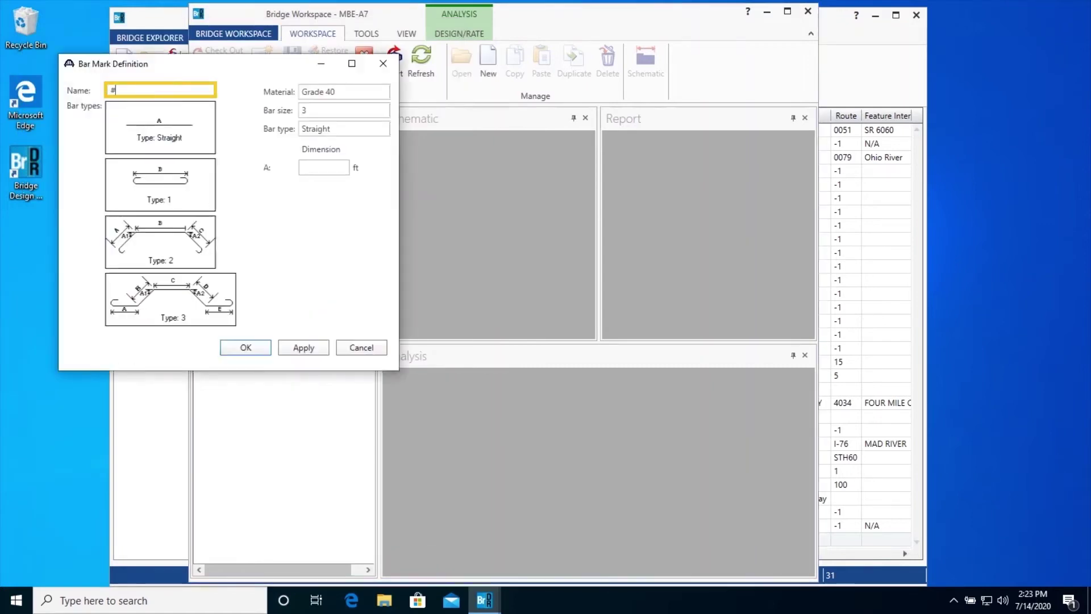
{"action": "type", "text": "8 - Fy=40, 22.0ft"}
{"action": "key", "text": "Tab"}
{"action": "key", "text": "Tab"}
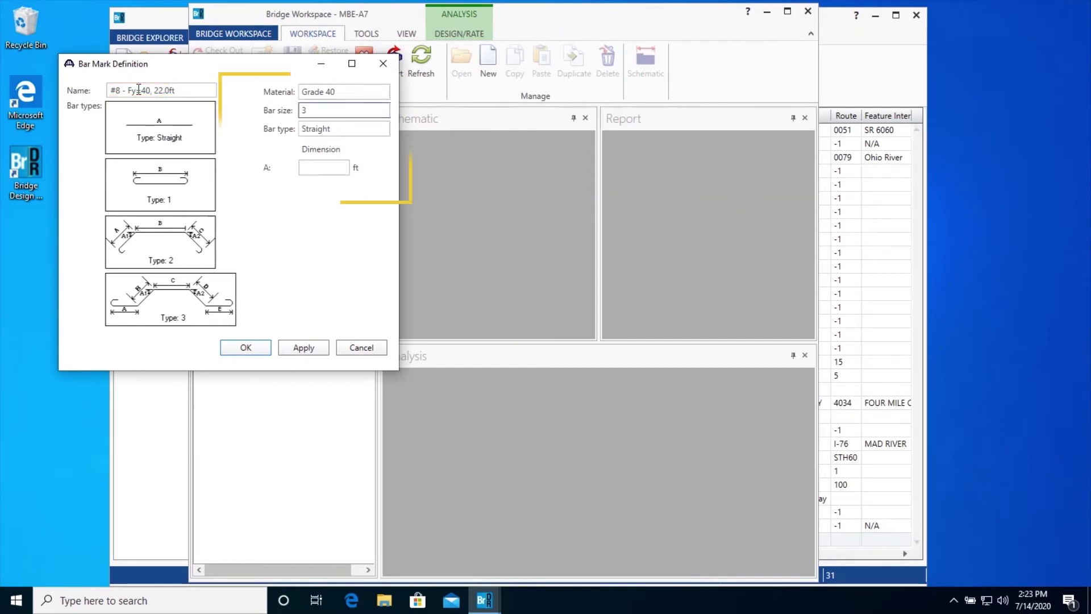
- Set the straight bar mark's size to 8 and dimension A to 22 ft, and accept the definition
{"action": "type", "text": "8"}
{"action": "key", "text": "Tab"}
{"action": "key", "text": "Tab"}
{"action": "type", "text": "22"}
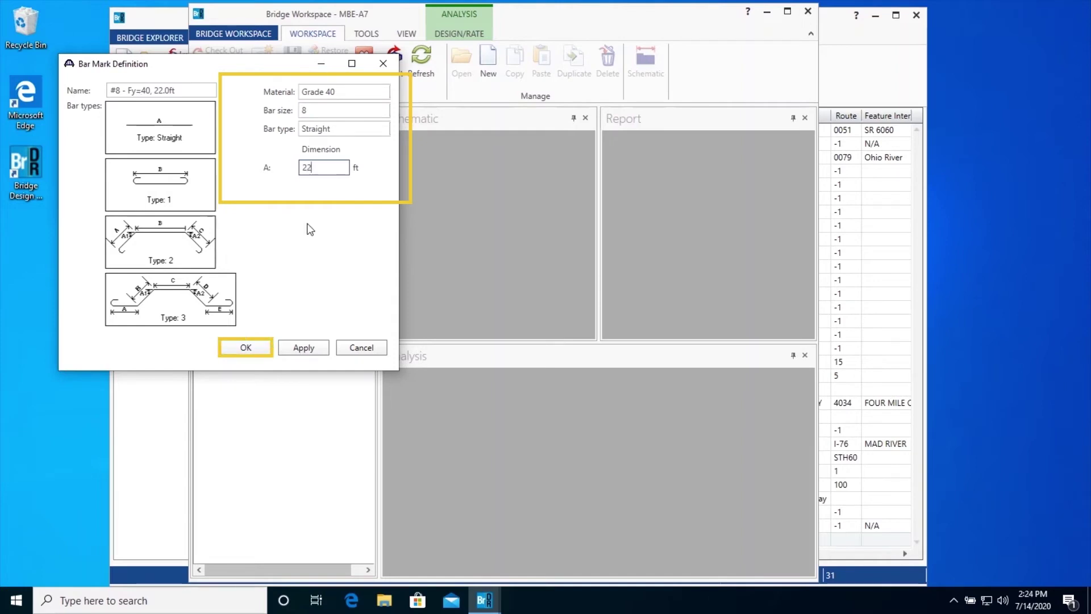
{"action": "left_click", "coordinate": [246, 348]}
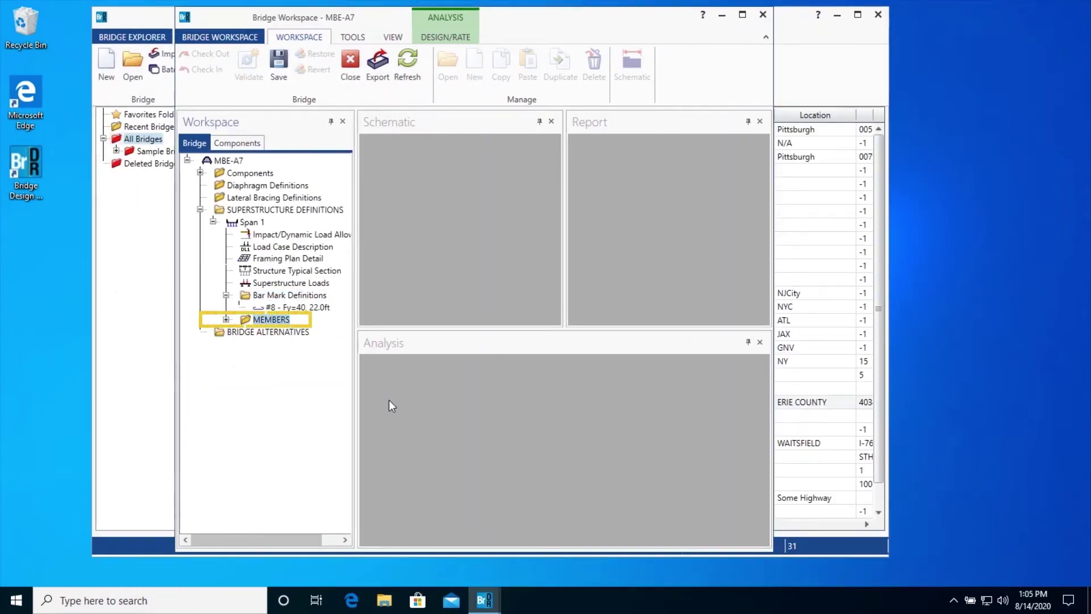
- Review the span details of member S1 in Span 1, accept them, and expand S1 to show its items
{"action": "left_click", "coordinate": [226, 319]}
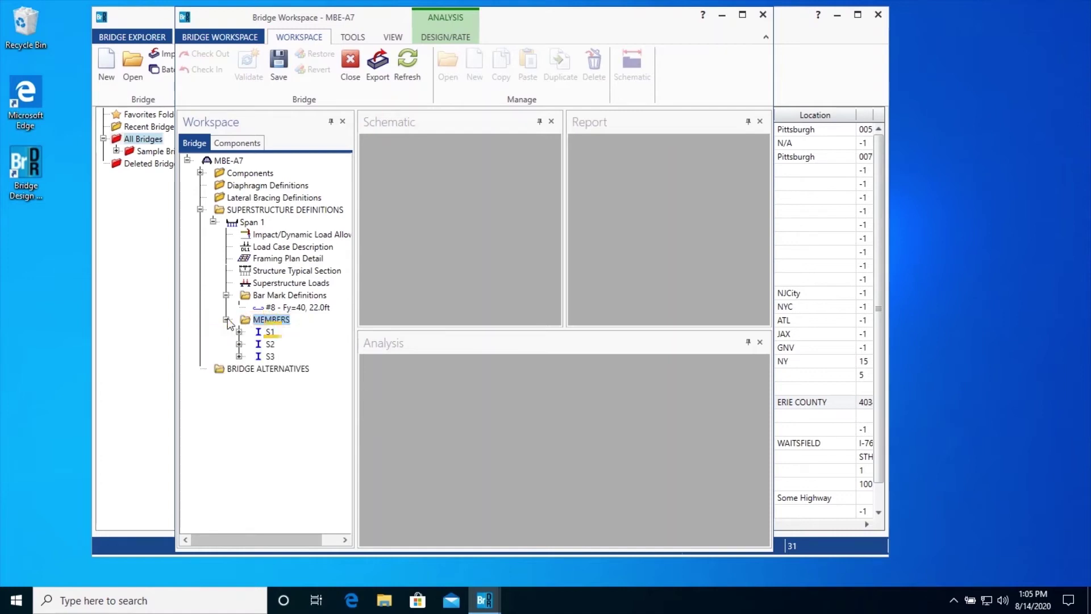
{"action": "double_click", "coordinate": [274, 336]}
{"action": "left_click_drag", "start_coordinate": [314, 439], "coordinate": [379, 442]}
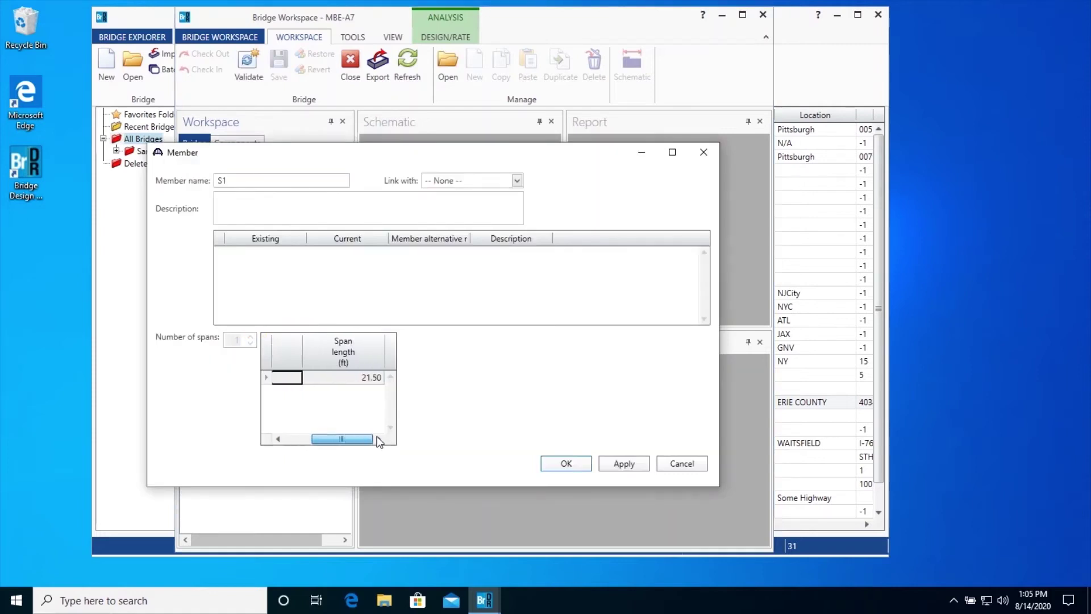
{"action": "left_click_drag", "start_coordinate": [379, 442], "coordinate": [379, 442]}
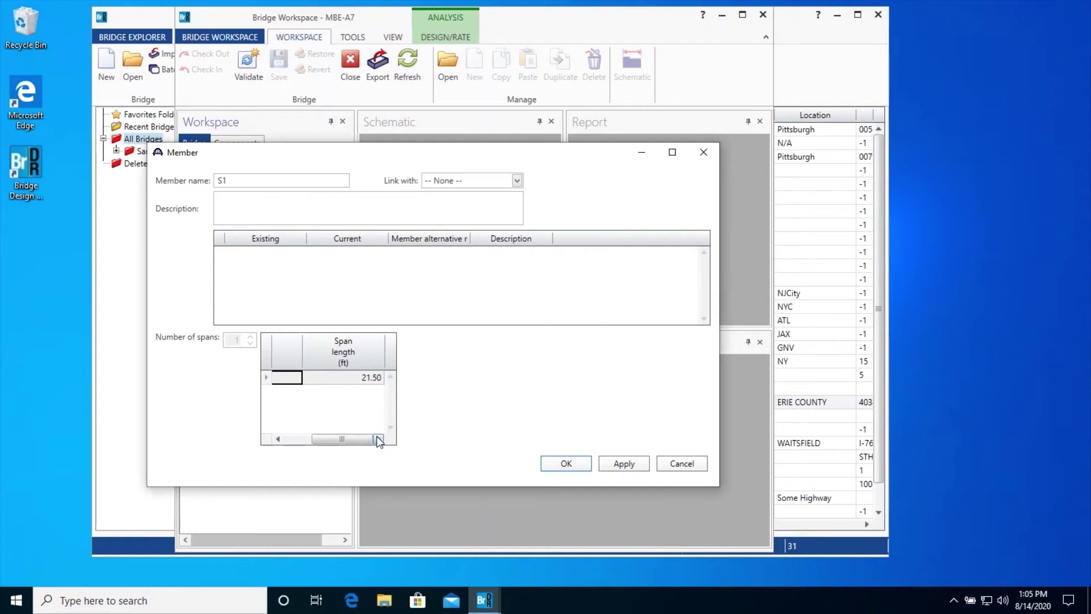
{"action": "left_click_drag", "start_coordinate": [375, 439], "coordinate": [348, 441]}
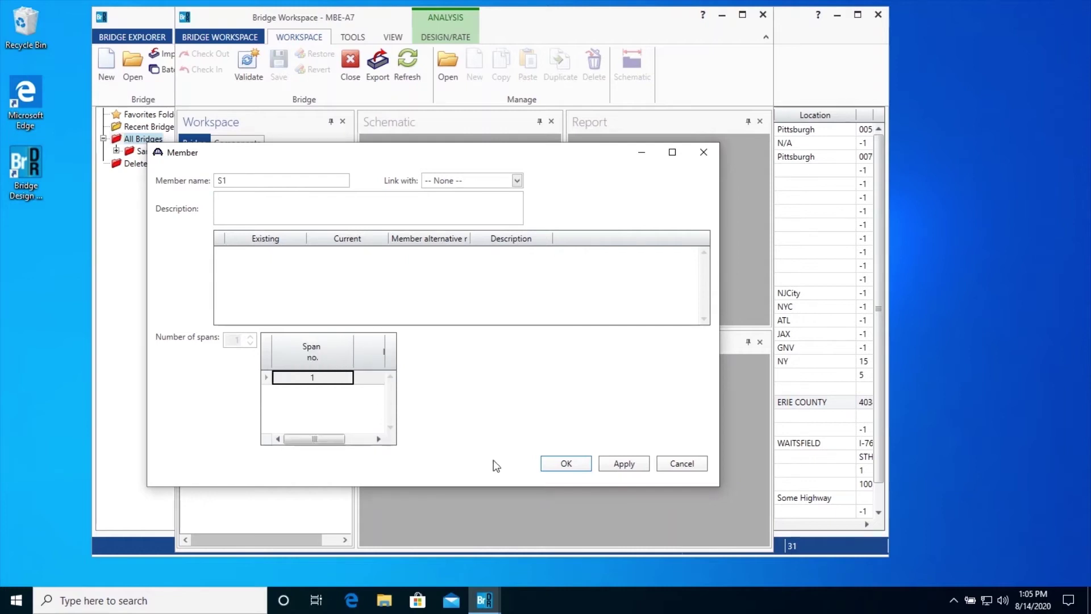
{"action": "left_click", "coordinate": [563, 467]}
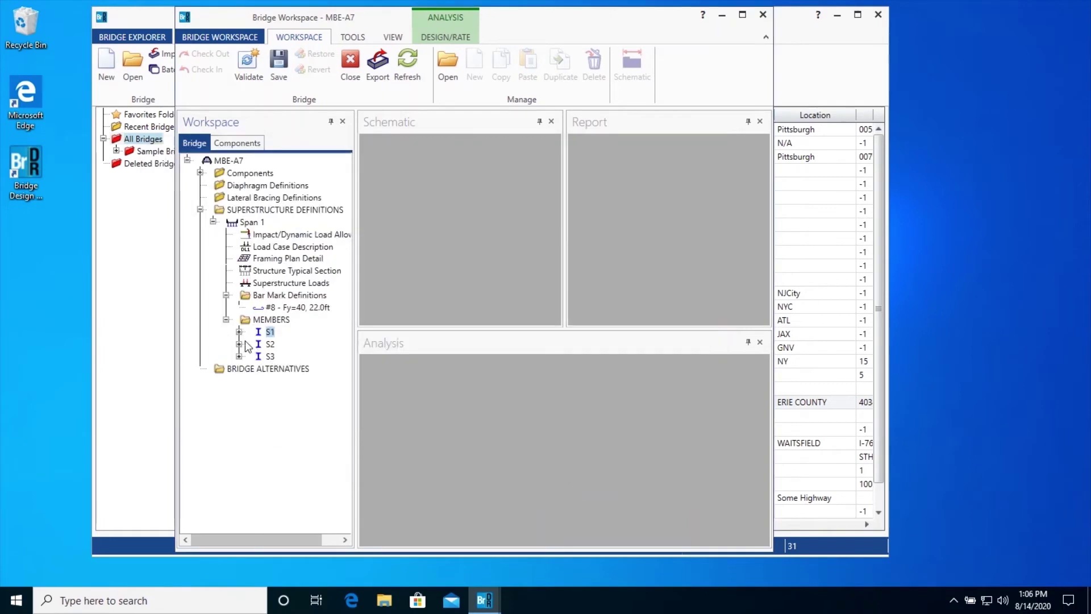
{"action": "left_click", "coordinate": [239, 331]}
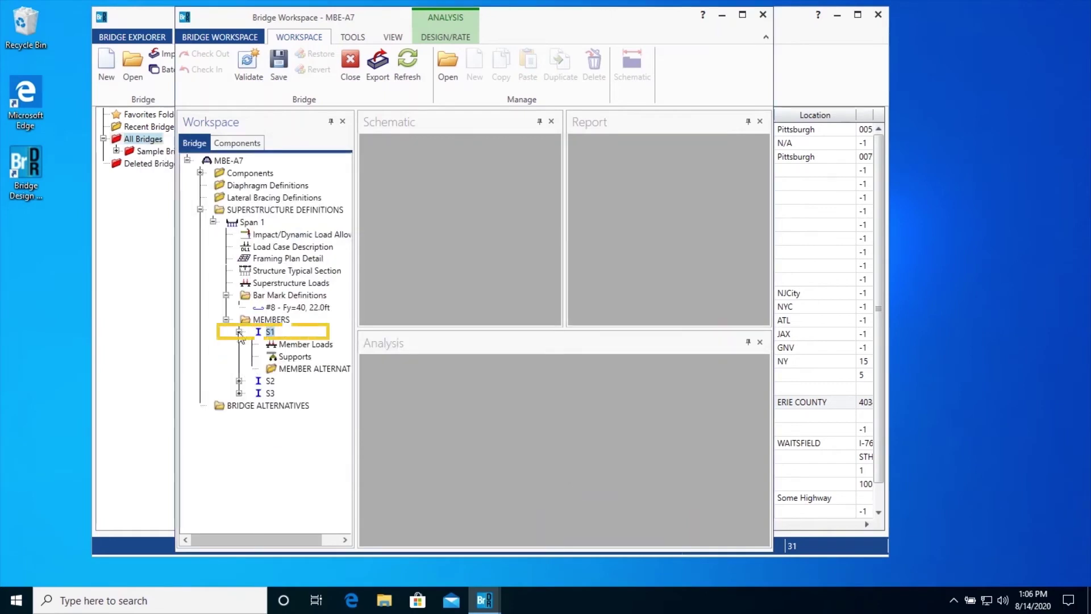
- Review the member loads and support constraints of member S1, accepting each without changes
{"action": "double_click", "coordinate": [312, 346]}
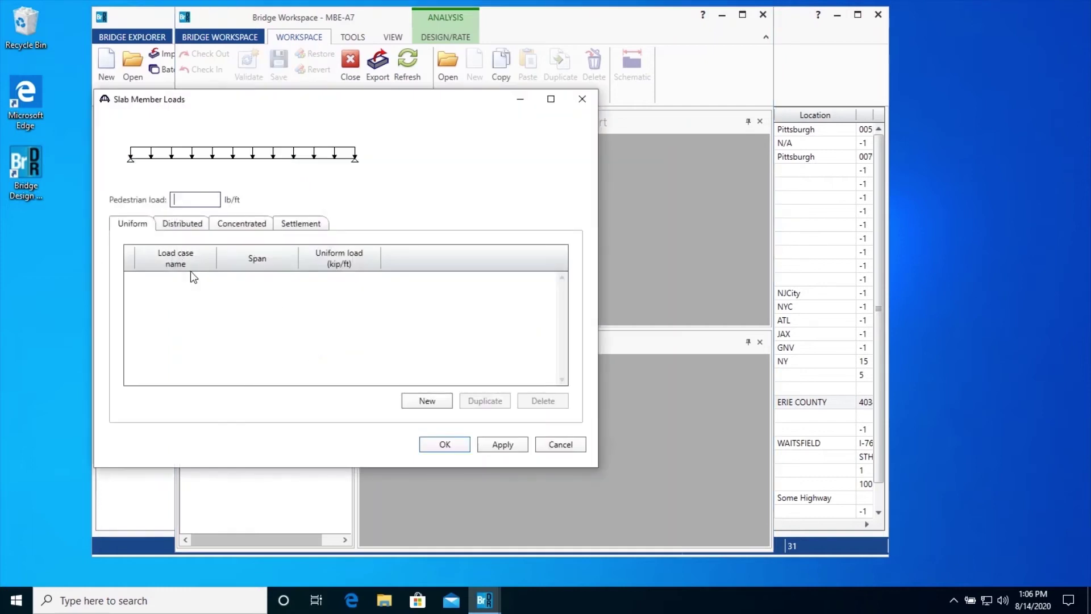
{"action": "left_click", "coordinate": [438, 446]}
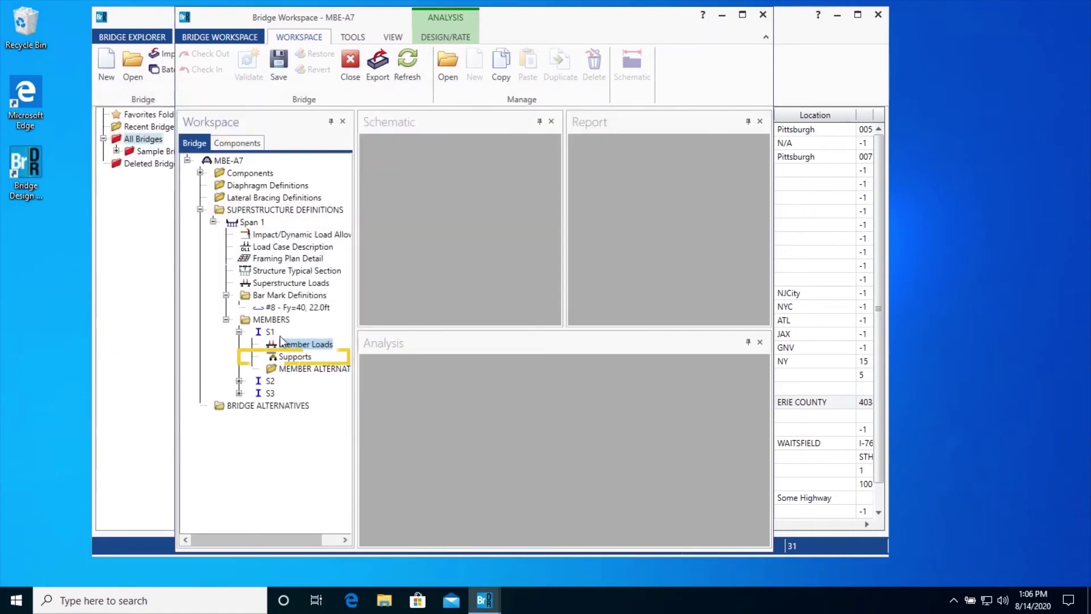
{"action": "double_click", "coordinate": [290, 358]}
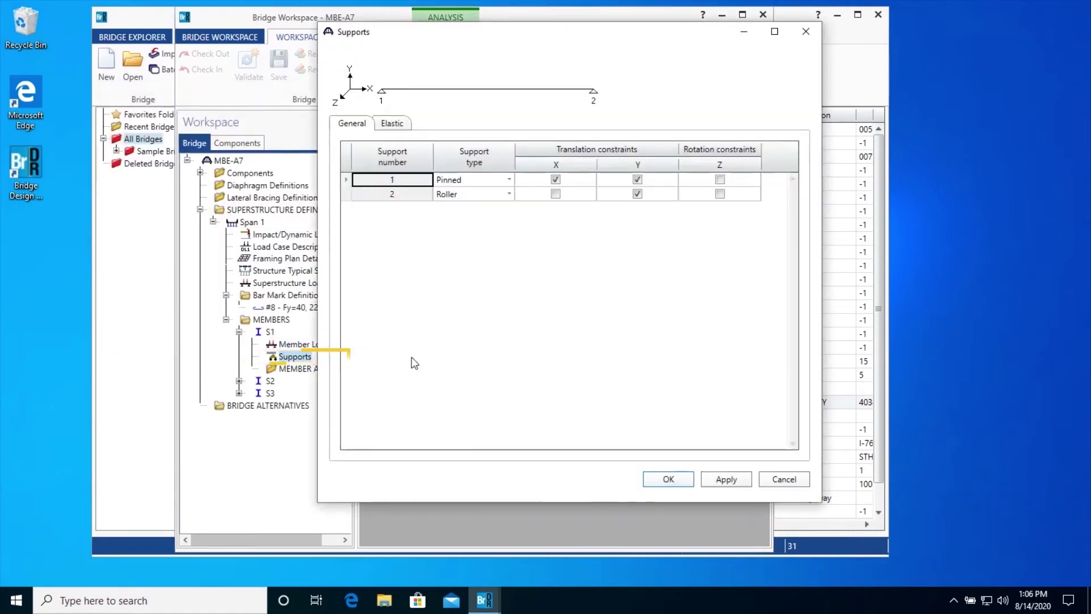
{"action": "left_click", "coordinate": [668, 480]}
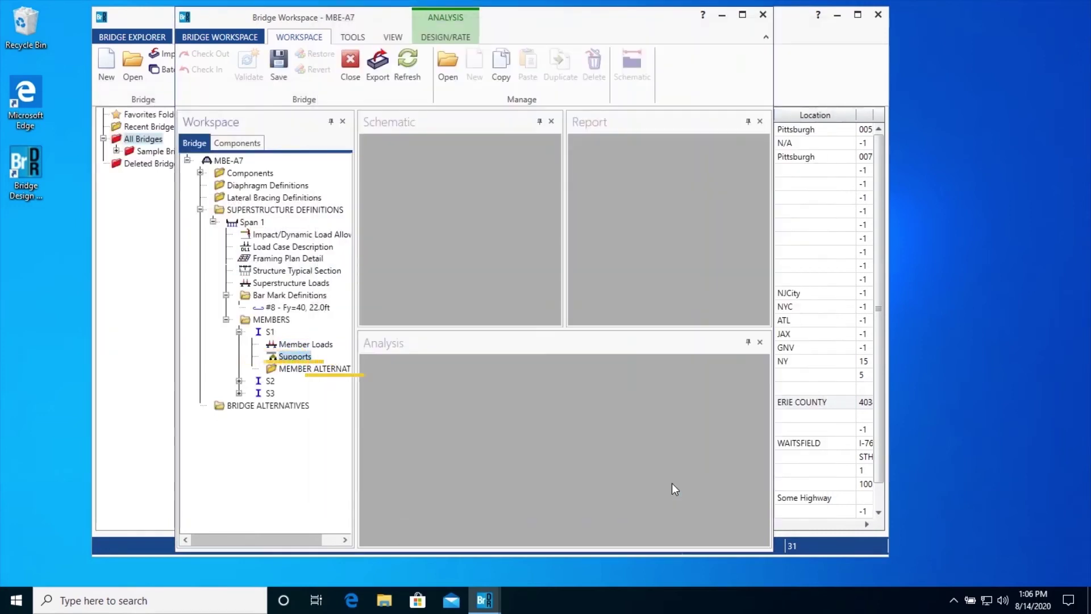
- Create a Reinforced Concrete Slab member alternative for S1 named "Exterior slab"
{"action": "double_click", "coordinate": [307, 370]}
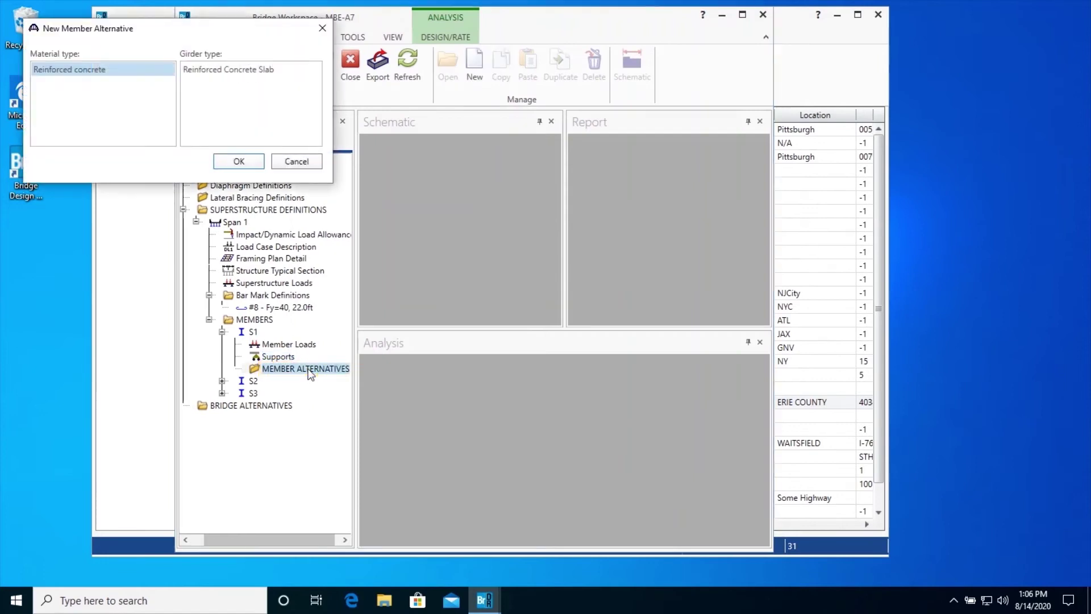
{"action": "left_click", "coordinate": [222, 70]}
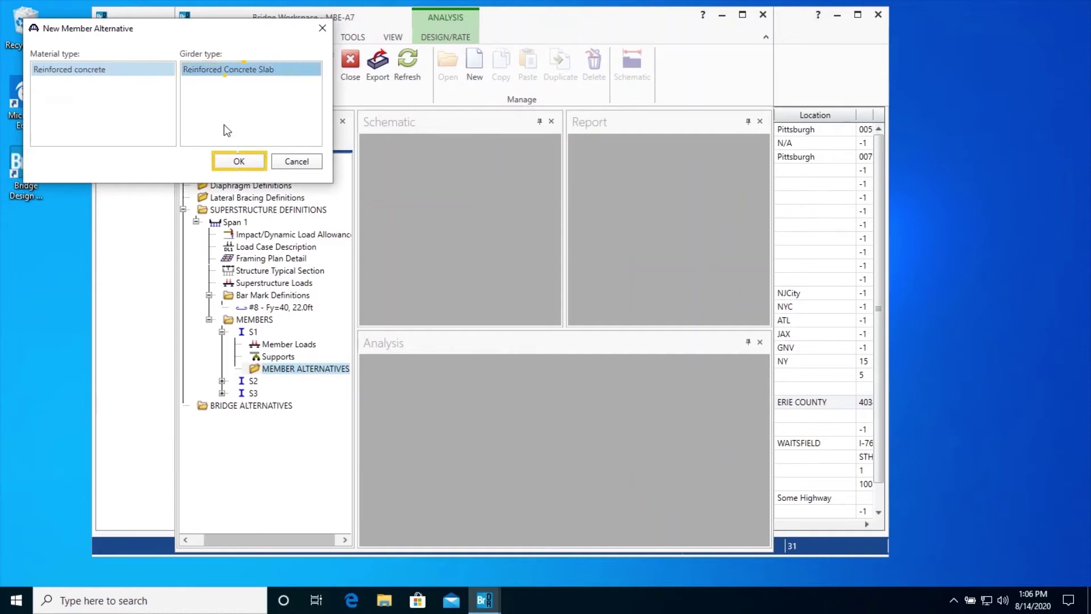
{"action": "left_click", "coordinate": [238, 162]}
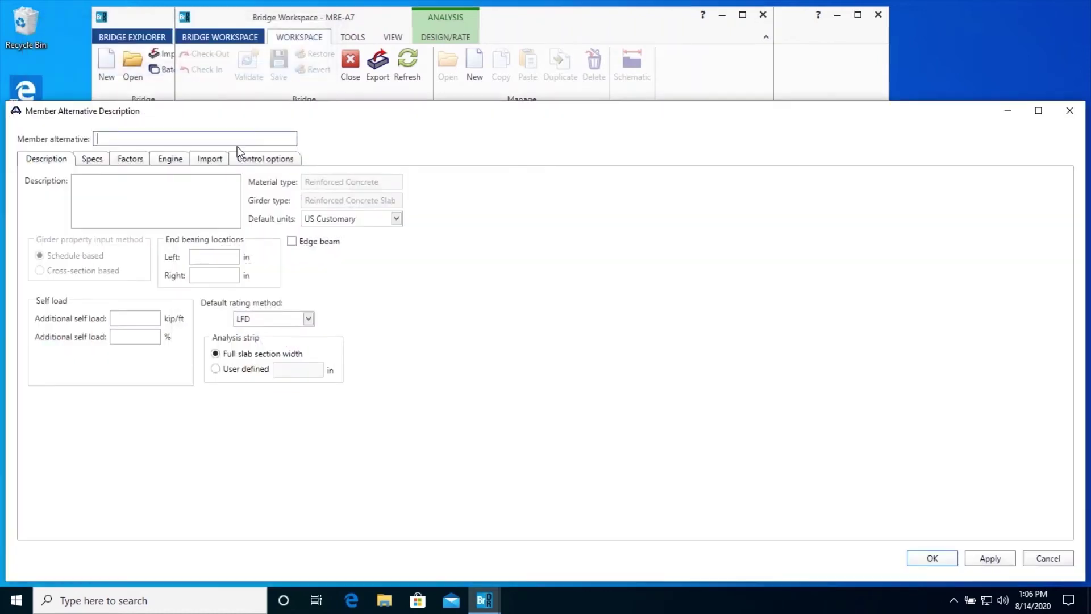
{"action": "type", "text": "Exter"}
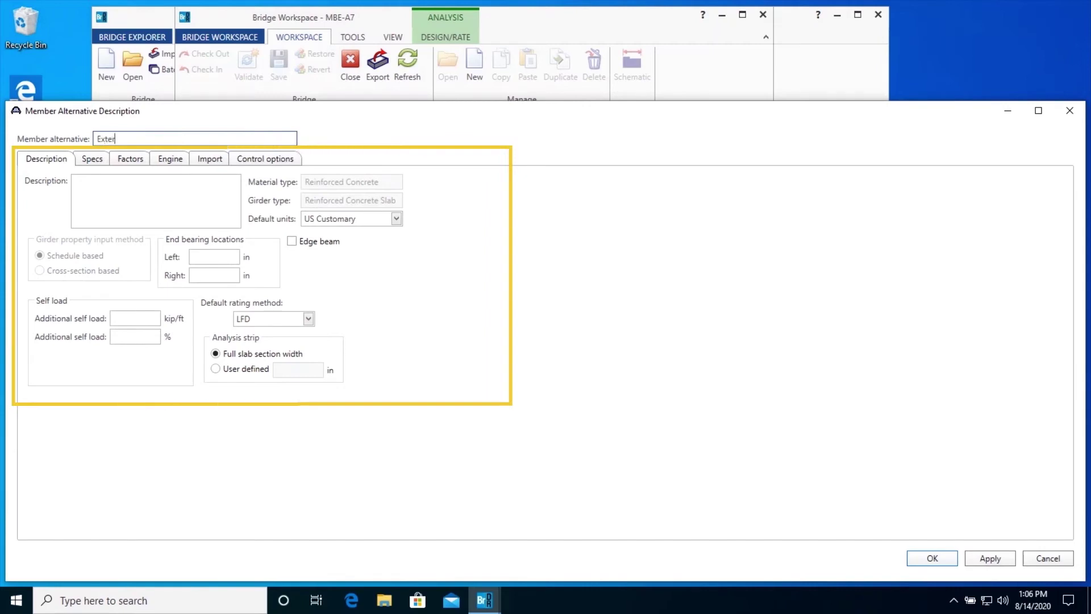
{"action": "type", "text": "ior slab"}
- Set the Exterior slab's left and right end bearing locations to 6 in and enable the edge beam option
{"action": "left_click", "coordinate": [207, 257]}
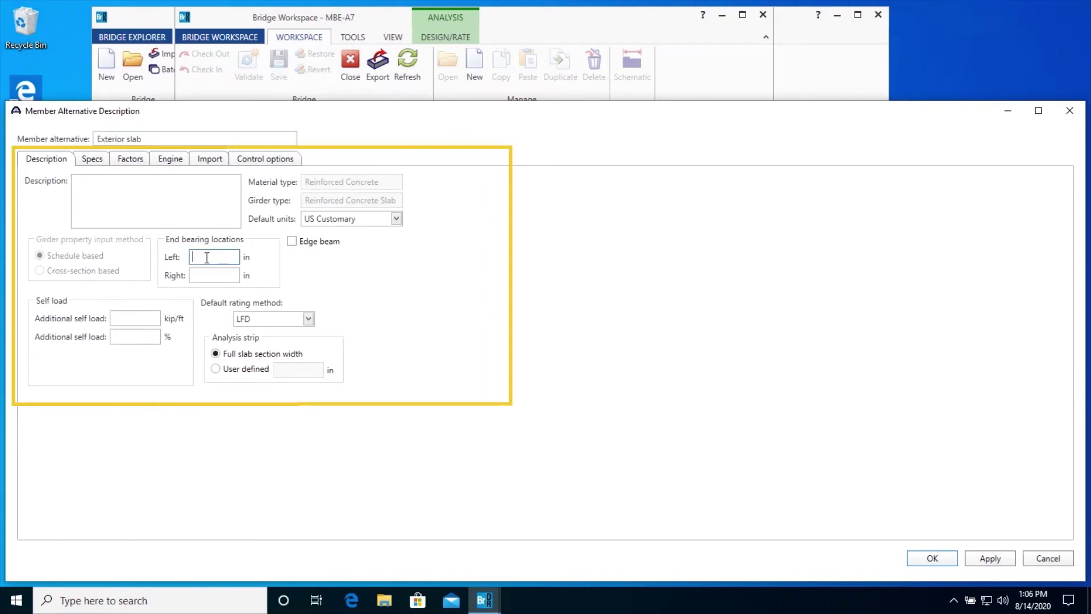
{"action": "type", "text": "6"}
{"action": "key", "text": "Tab"}
{"action": "type", "text": "6"}
{"action": "left_click", "coordinate": [291, 241]}
{"action": "left_click", "coordinate": [292, 243]}
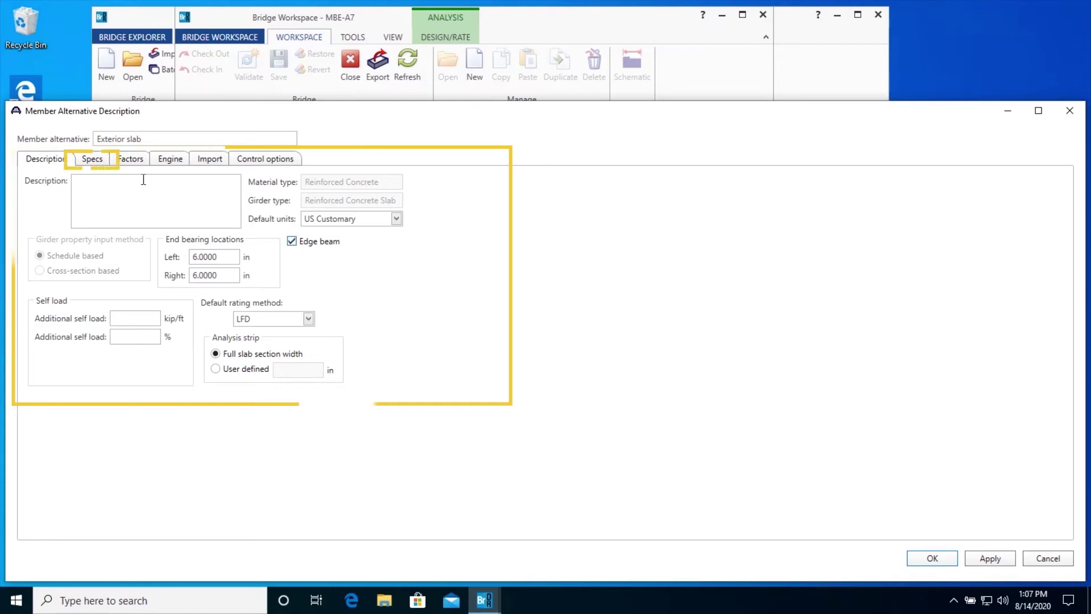
- Review the Exterior slab's specification, factor, engine and control option settings, and return to its description
{"action": "left_click", "coordinate": [92, 160]}
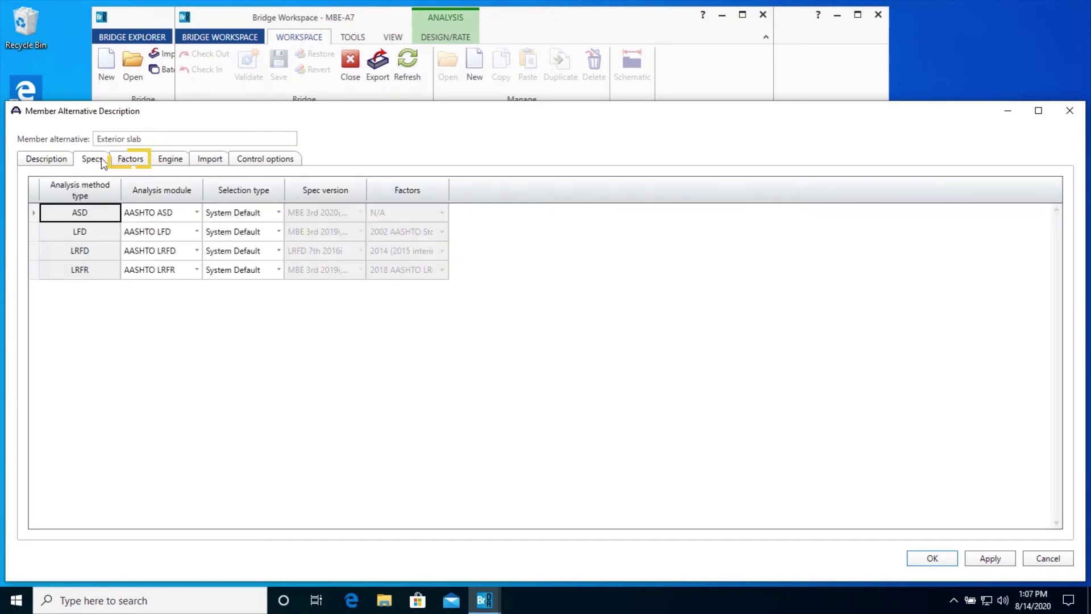
{"action": "left_click", "coordinate": [138, 163]}
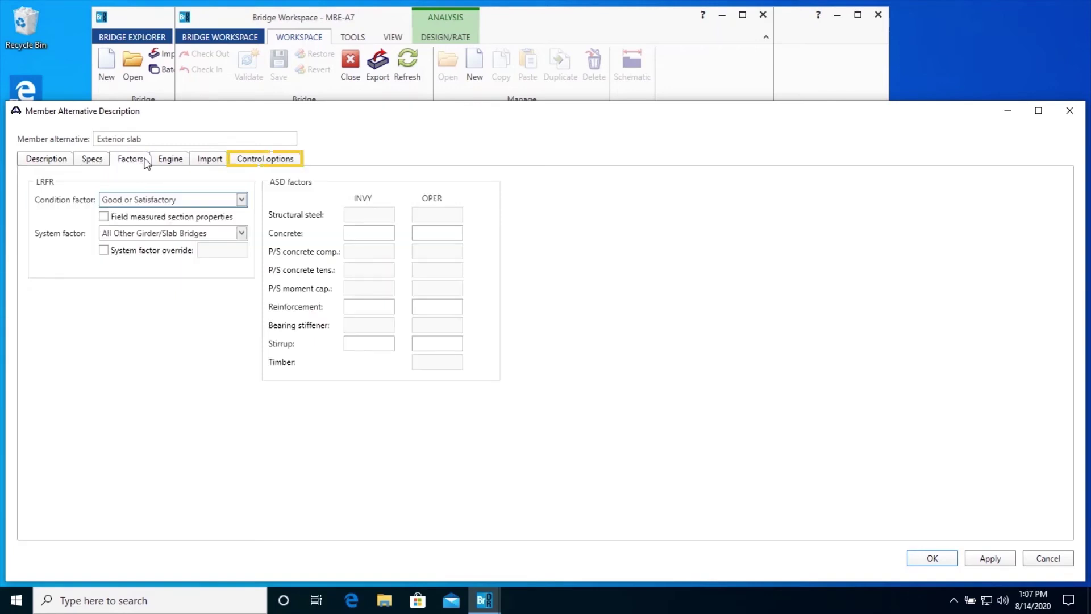
{"action": "left_click", "coordinate": [176, 162]}
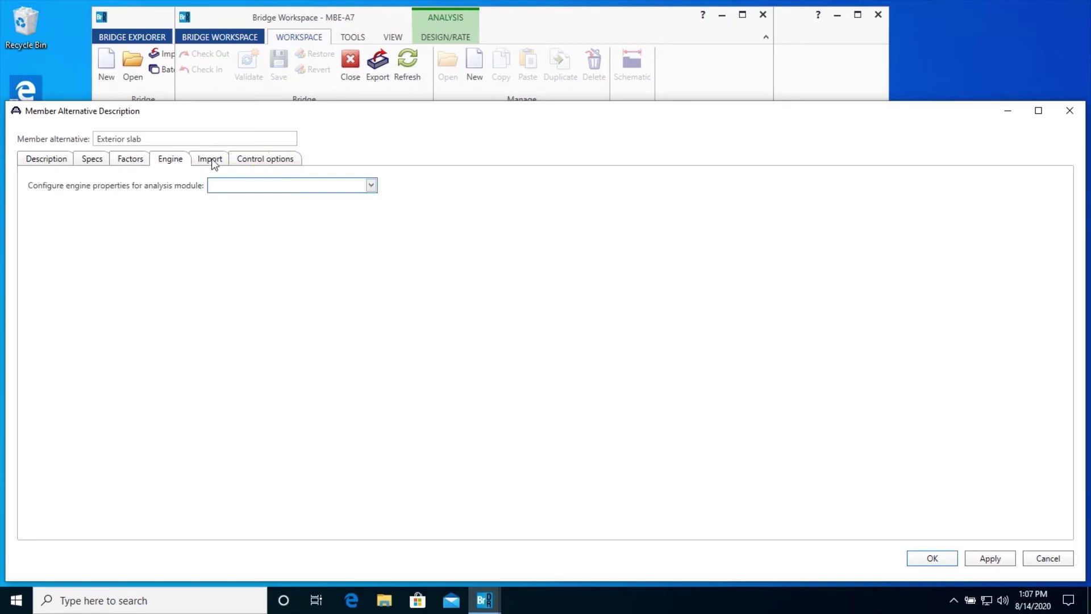
{"action": "left_click", "coordinate": [261, 165]}
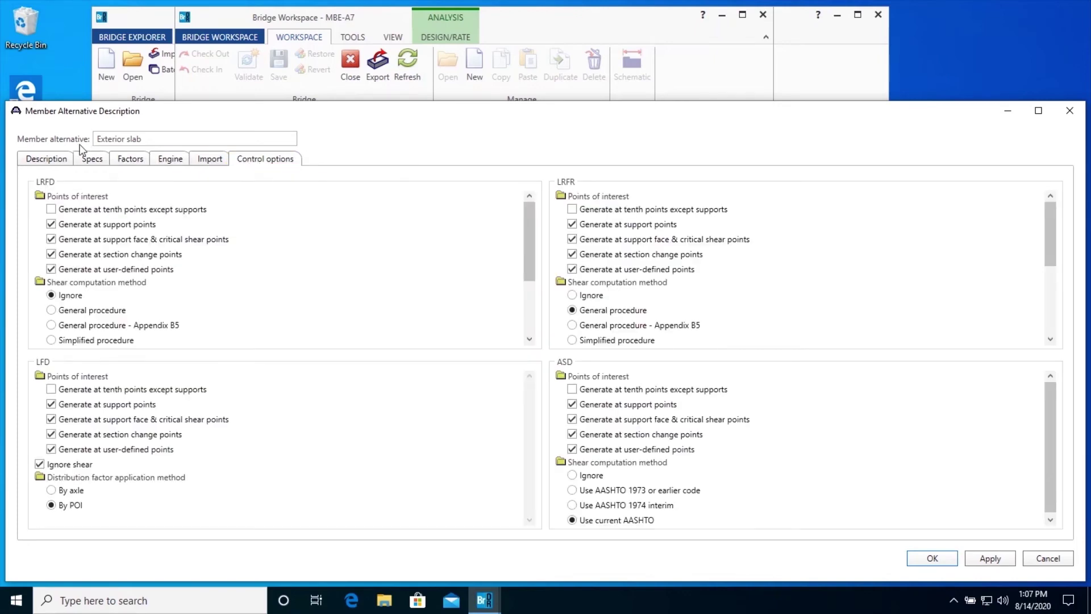
{"action": "left_click", "coordinate": [49, 160]}
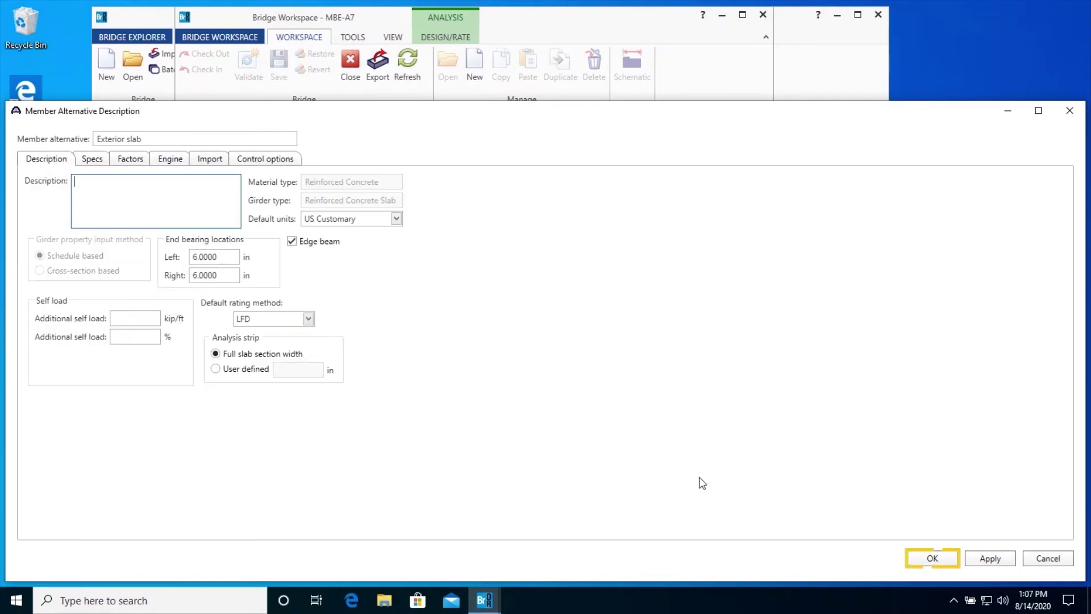
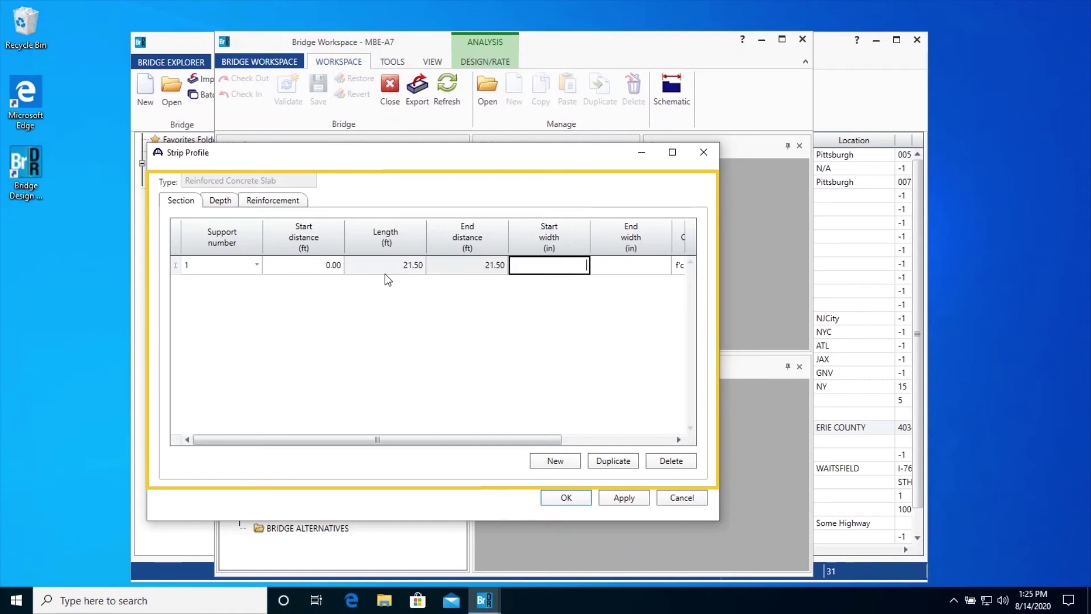
- Set the strip profile section's start and end widths to 64.25 in and its modular ratio to 9
{"action": "type", "text": ".25"}
{"action": "key", "text": "Tab"}
{"action": "type", "text": "64.25"}
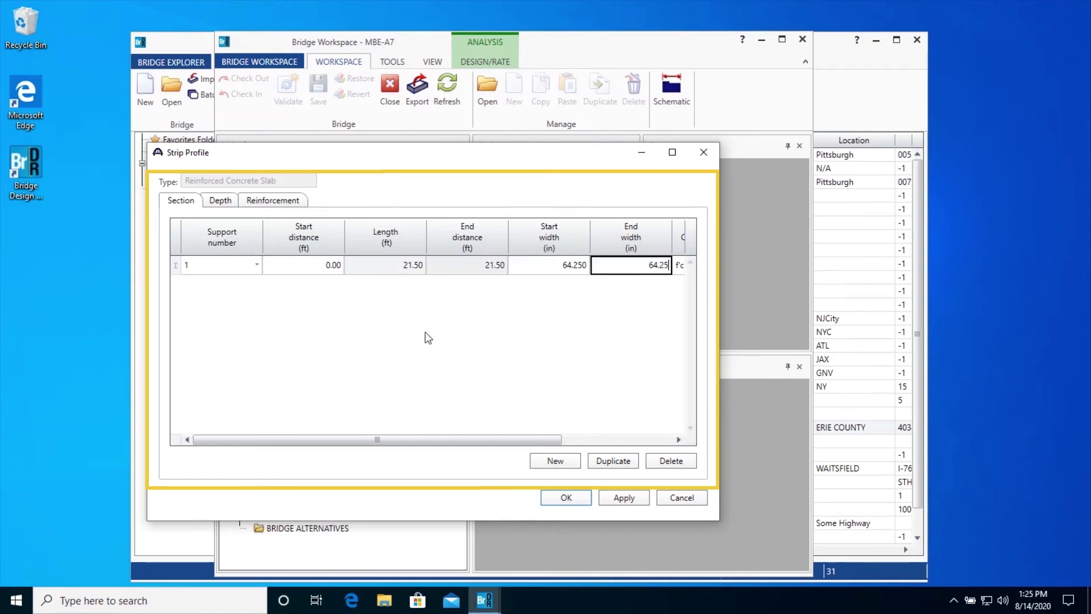
{"action": "left_click_drag", "start_coordinate": [527, 442], "coordinate": [613, 438]}
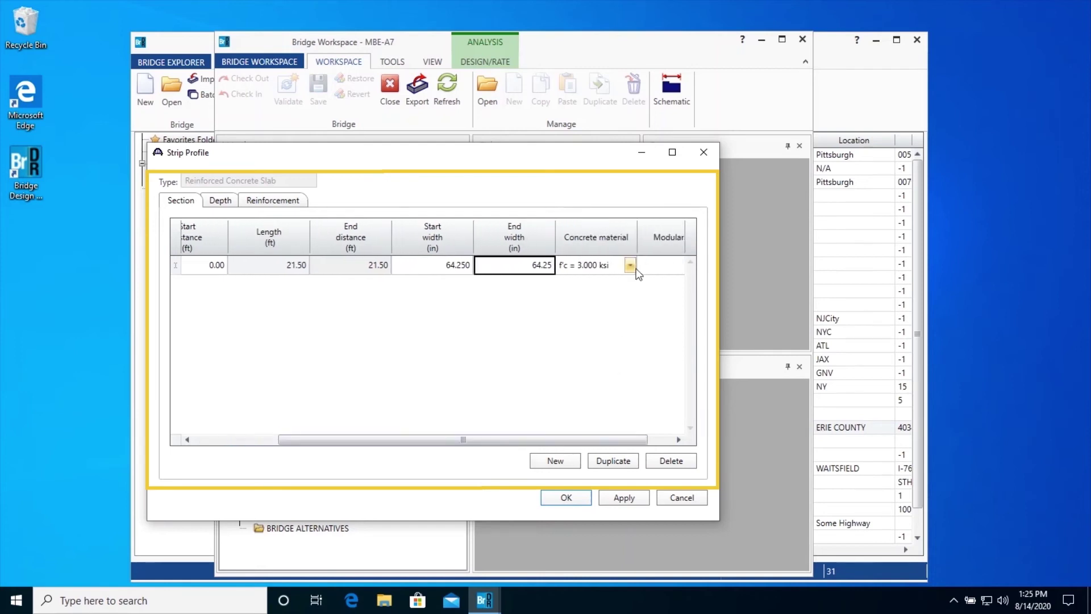
{"action": "key", "text": "Tab"}
{"action": "key", "text": "Tab"}
{"action": "type", "text": "9"}
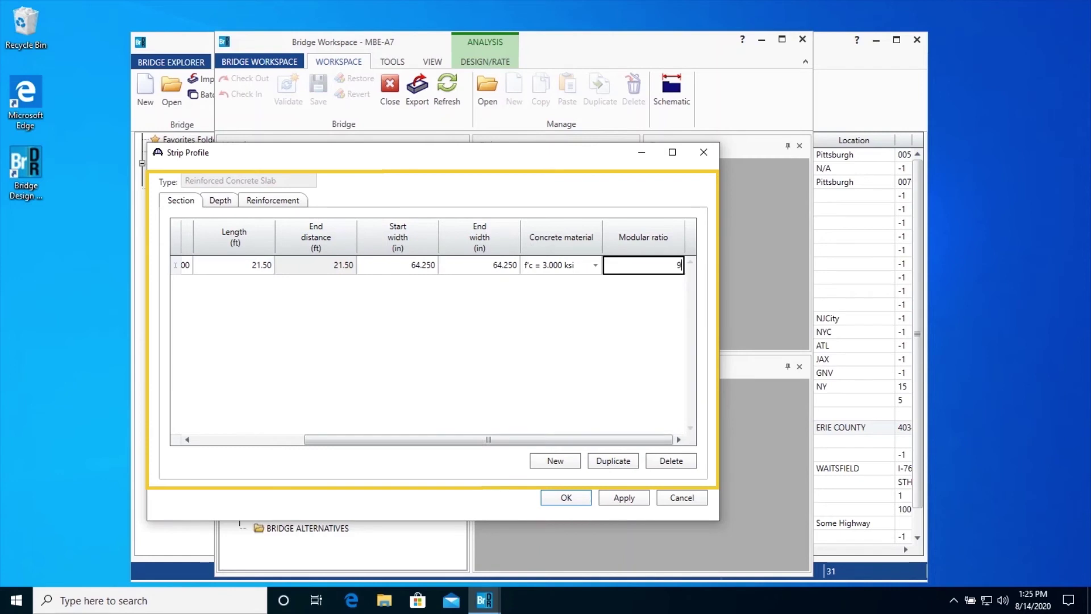
- Add a strip profile depth range with a begin depth of 14 in and a length of 21.5 ft
{"action": "left_click", "coordinate": [220, 201]}
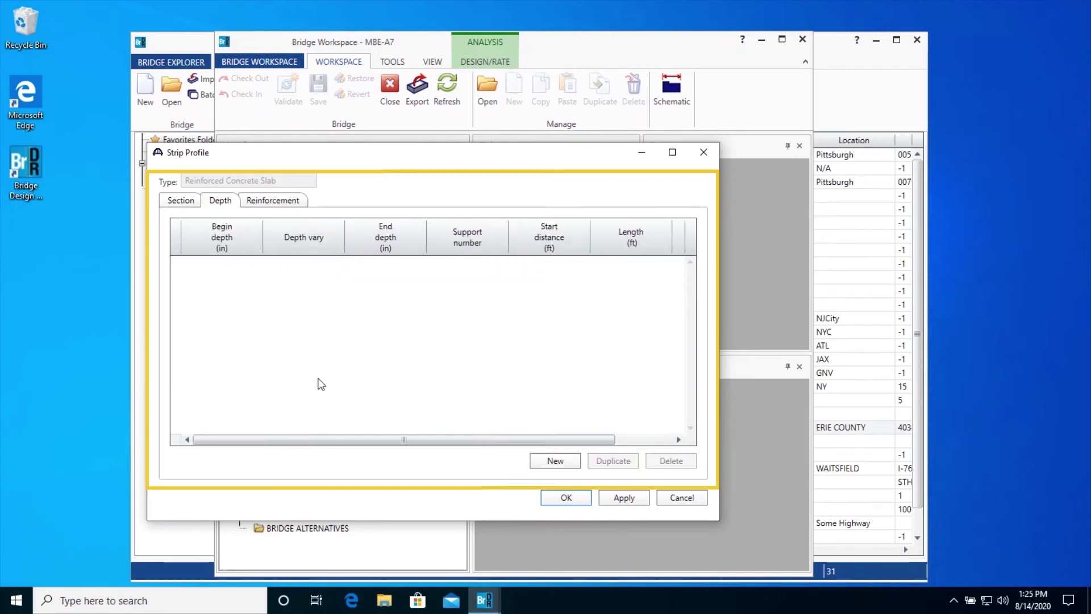
{"action": "left_click", "coordinate": [248, 266]}
{"action": "type", "text": "14"}
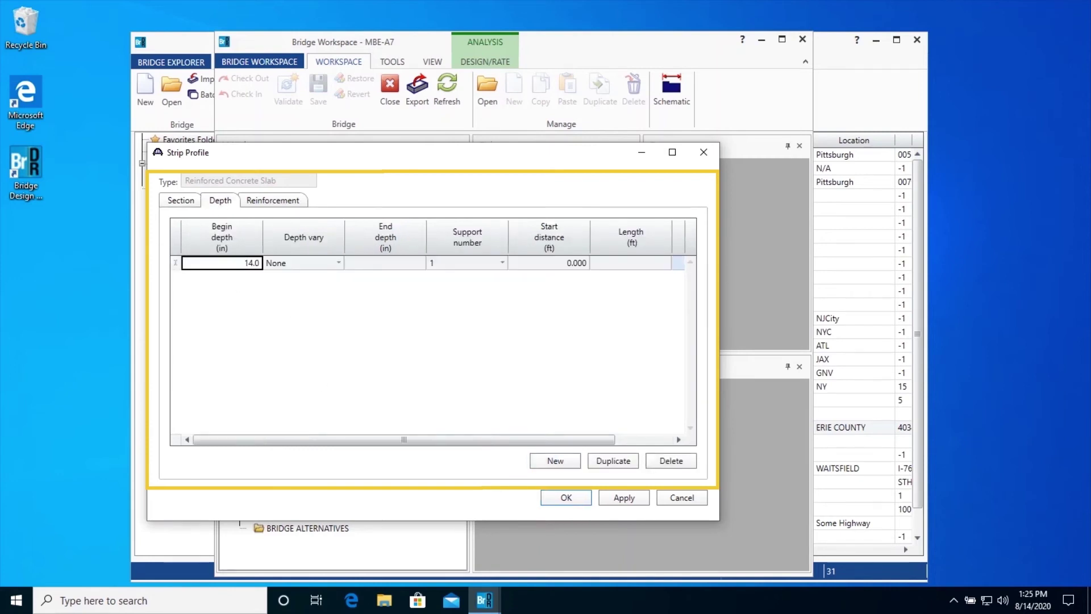
{"action": "key", "text": "Tab"}
{"action": "key", "text": "Tab"}
{"action": "key", "text": "Tab"}
{"action": "key", "text": "Tab"}
{"action": "type", "text": "21.5"}
{"action": "left_click_drag", "start_coordinate": [485, 438], "coordinate": [543, 439]}
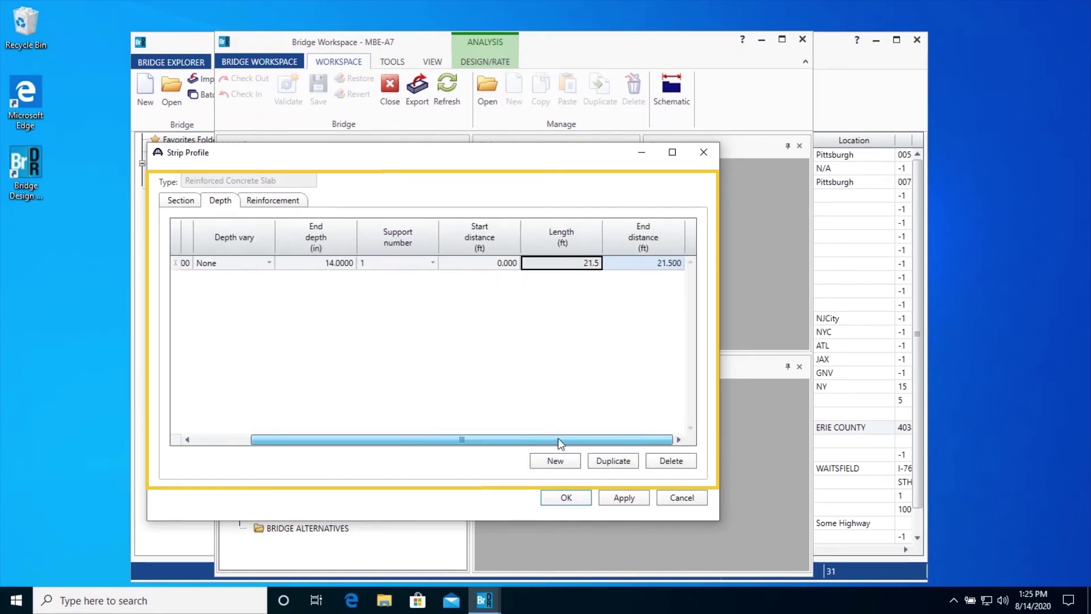
- Add a strip reinforcement row measured from Bottom of Slab, with 1.5 in clear cover and 10.71 bars
{"action": "left_click", "coordinate": [277, 202]}
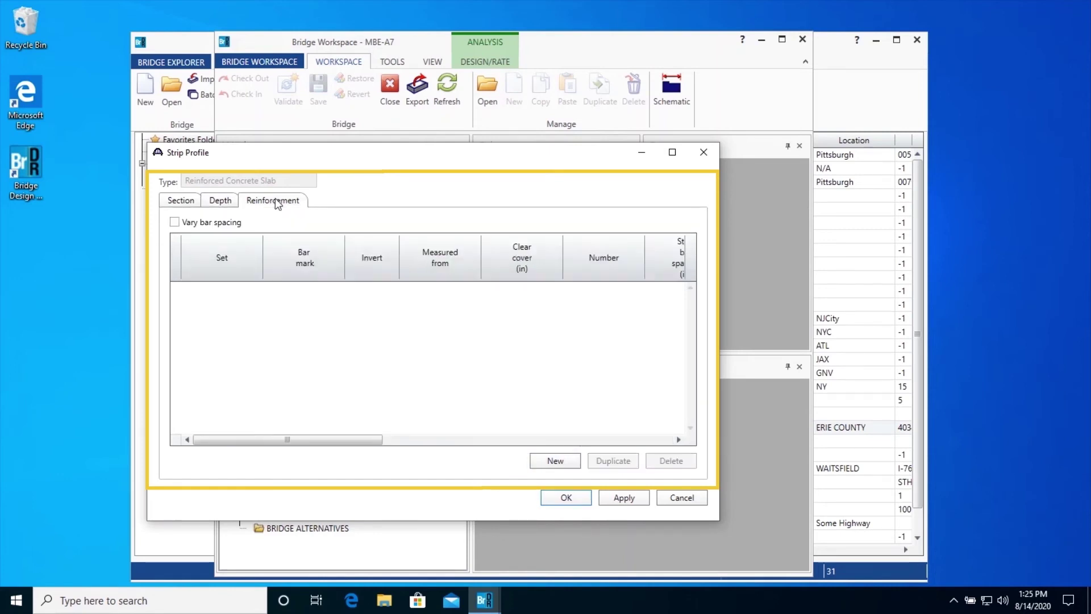
{"action": "left_click", "coordinate": [551, 462]}
{"action": "left_click_drag", "start_coordinate": [384, 441], "coordinate": [412, 447]}
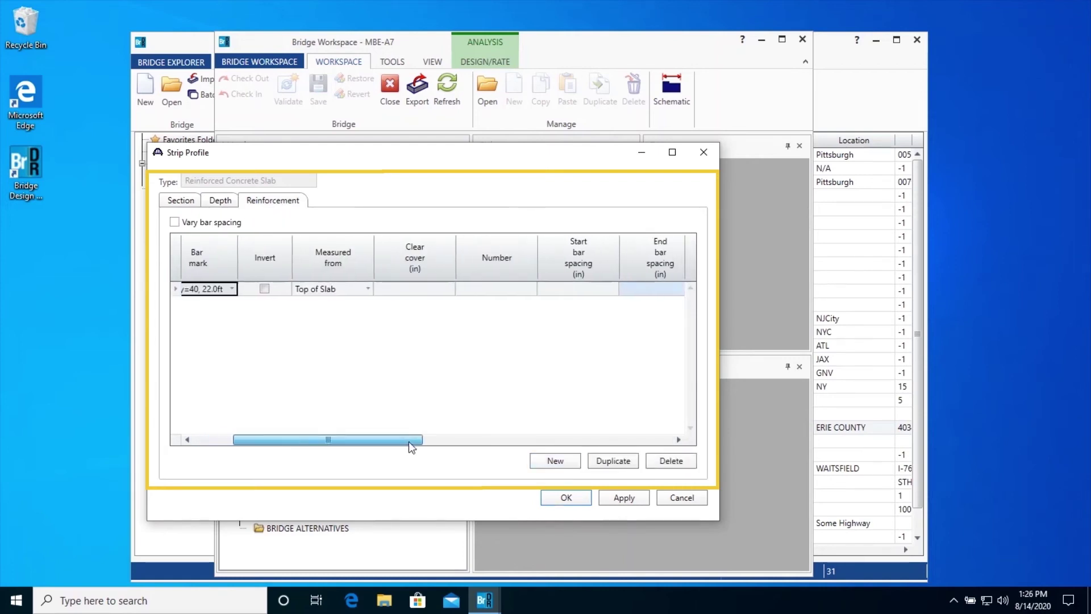
{"action": "left_click", "coordinate": [365, 289]}
{"action": "left_click", "coordinate": [349, 303]}
{"action": "left_click", "coordinate": [419, 291]}
{"action": "type", "text": "1.5"}
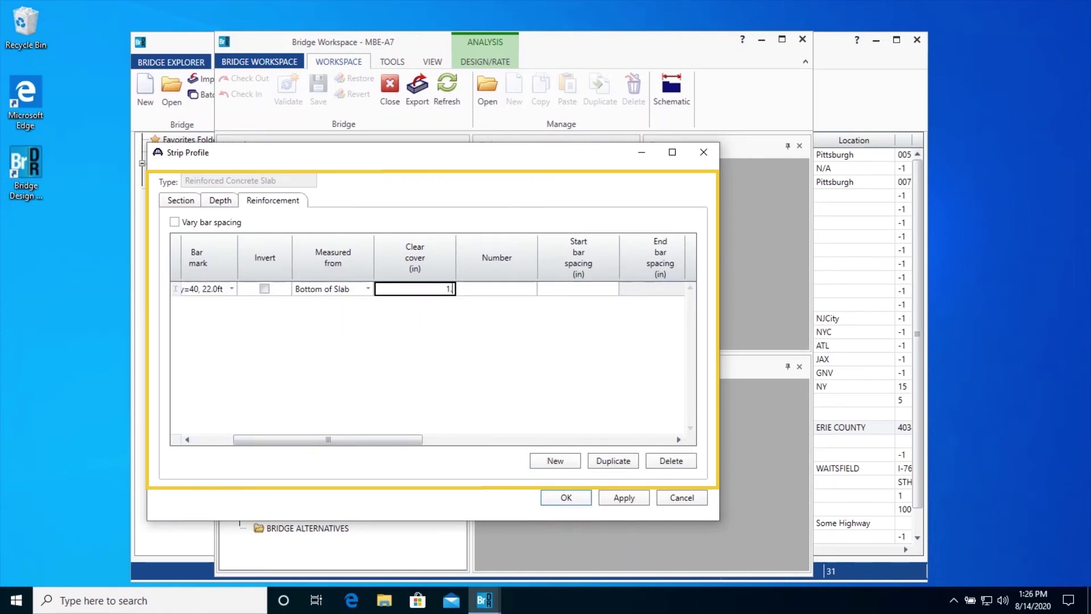
{"action": "key", "text": "Tab"}
{"action": "type", "text": "10.71"}
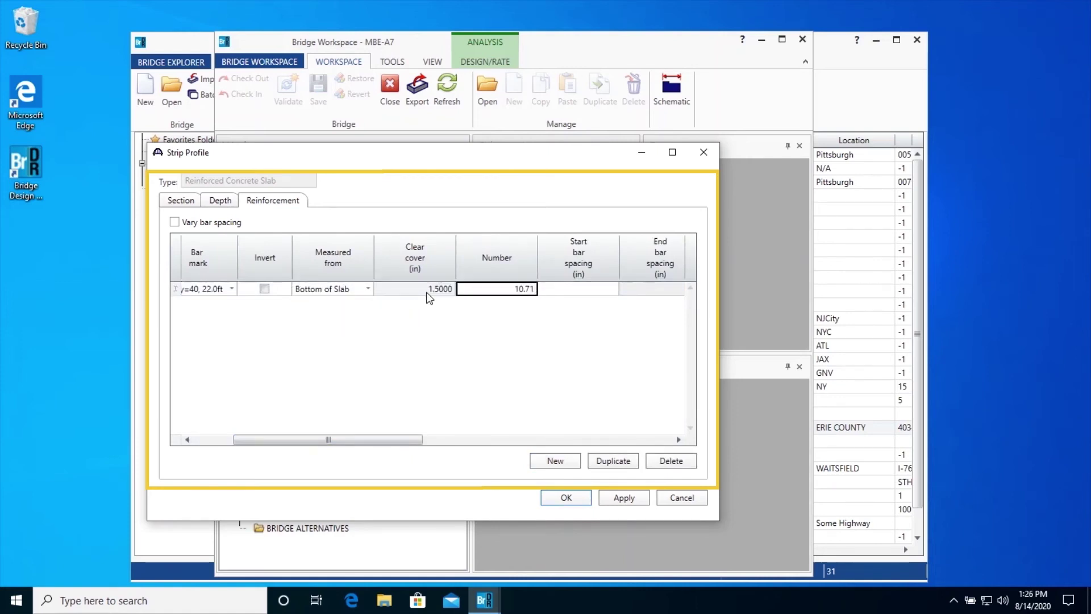
{"action": "key", "text": "Tab"}
- Set the reinforcement row's start distance to 0.25 ft, and bring its remaining columns into view
{"action": "left_click_drag", "start_coordinate": [411, 440], "coordinate": [600, 427]}
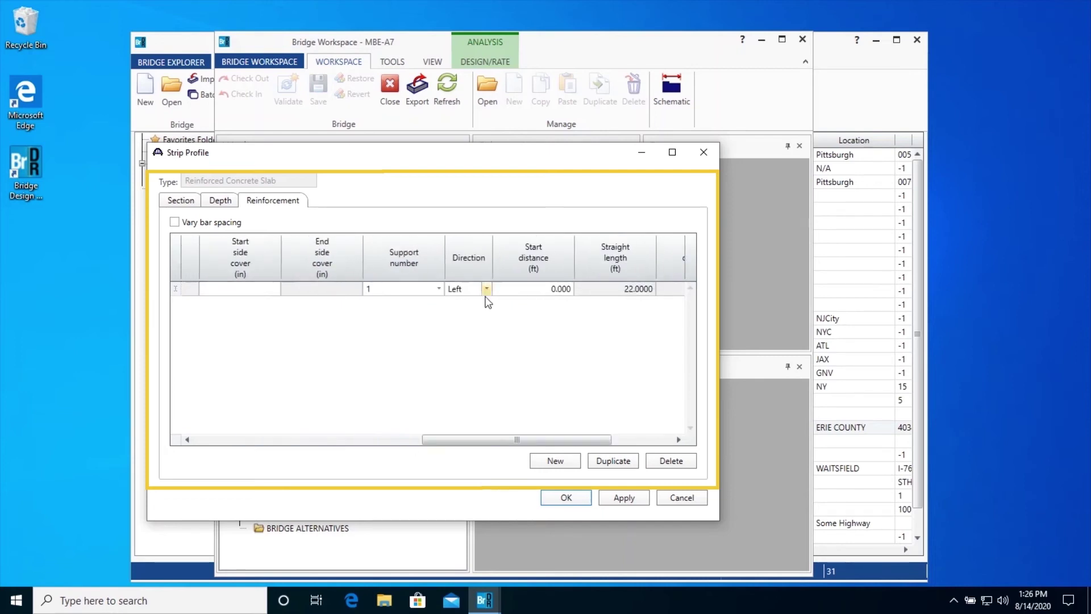
{"action": "left_click", "coordinate": [531, 294]}
{"action": "type", "text": "0.25"}
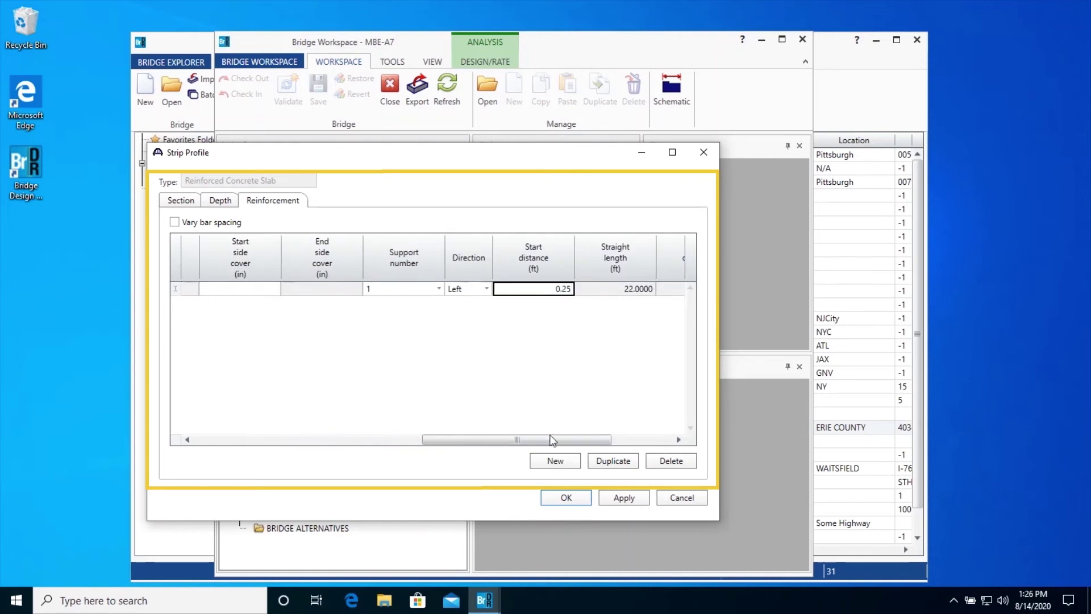
{"action": "key", "text": "Tab"}
{"action": "left_click_drag", "start_coordinate": [550, 440], "coordinate": [612, 440]}
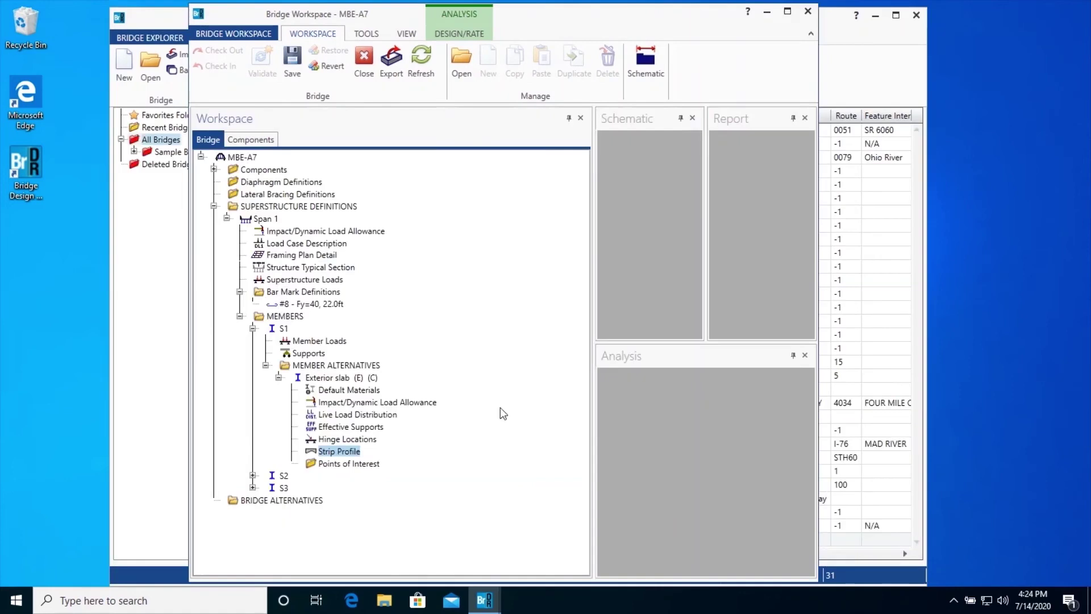
- Examine the Exterior slab's live load distribution settings for the Standard and LRFD methods
{"action": "double_click", "coordinate": [349, 419]}
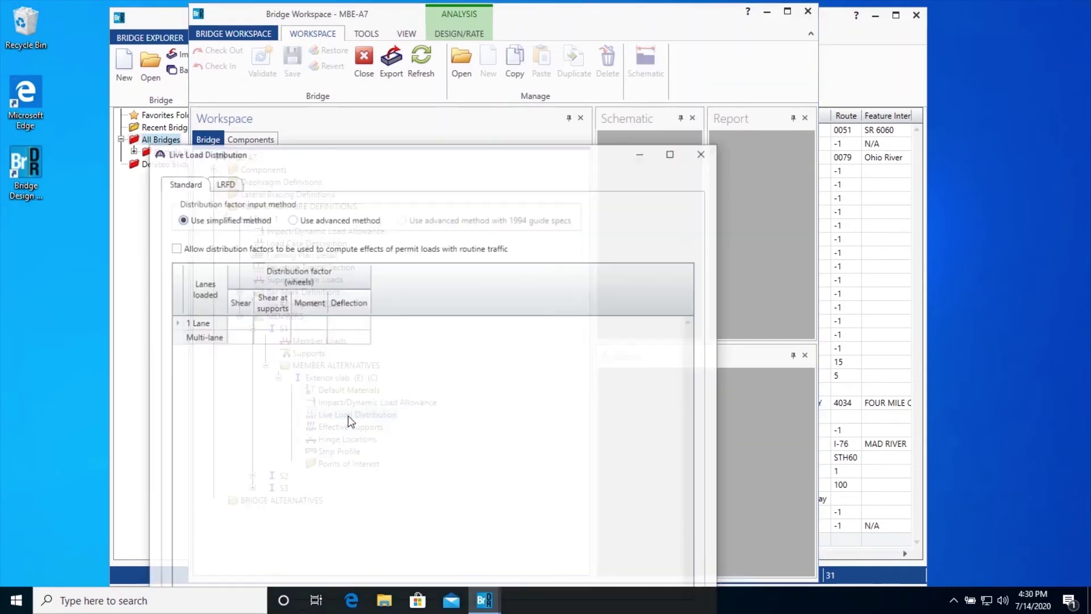
{"action": "left_click_drag", "start_coordinate": [428, 156], "coordinate": [459, 38]}
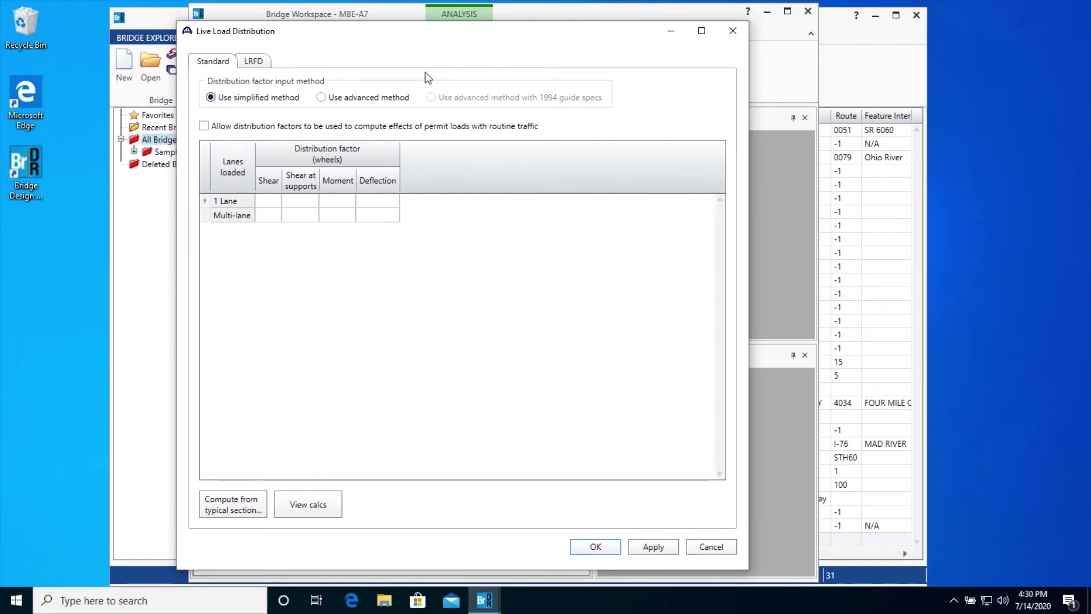
{"action": "left_click", "coordinate": [253, 65]}
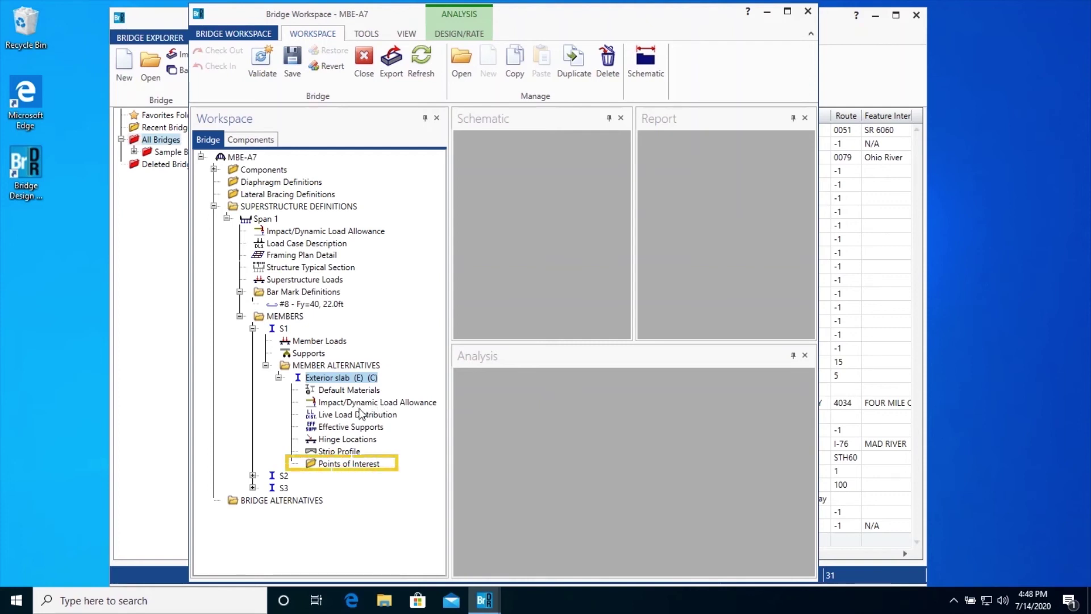
- View the Exterior slab's point of interest settings without adding one, and save the bridge, continuing past validation
{"action": "double_click", "coordinate": [348, 468]}
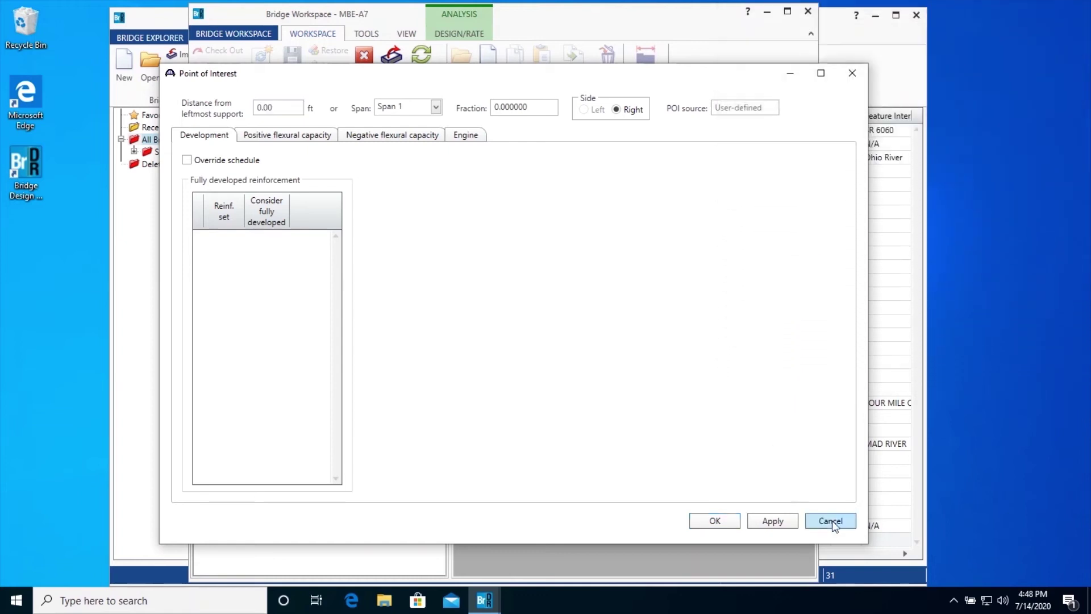
{"action": "left_click", "coordinate": [831, 520]}
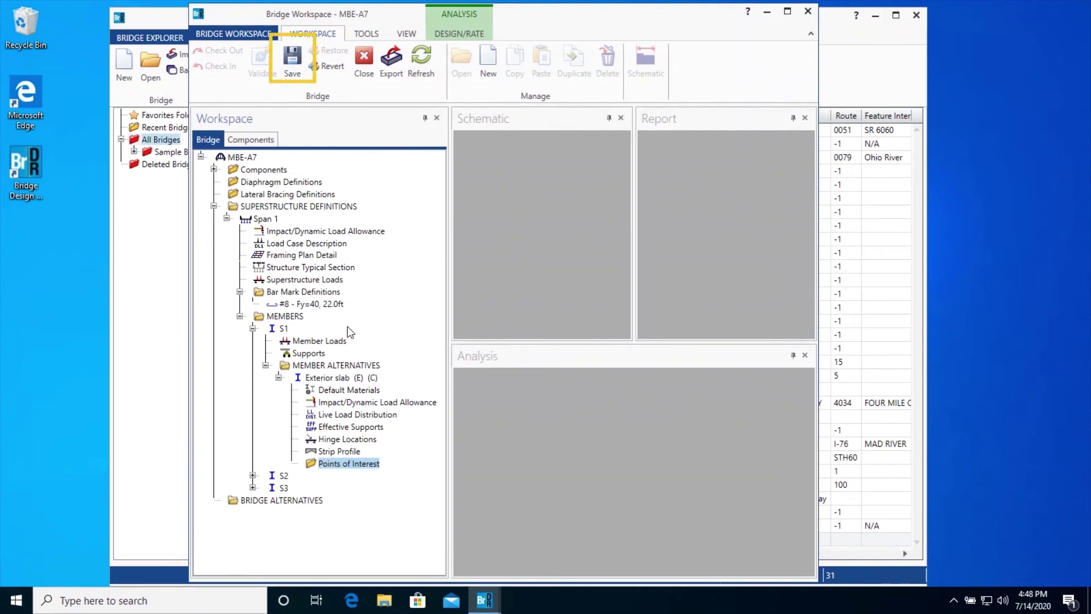
{"action": "left_click", "coordinate": [297, 71]}
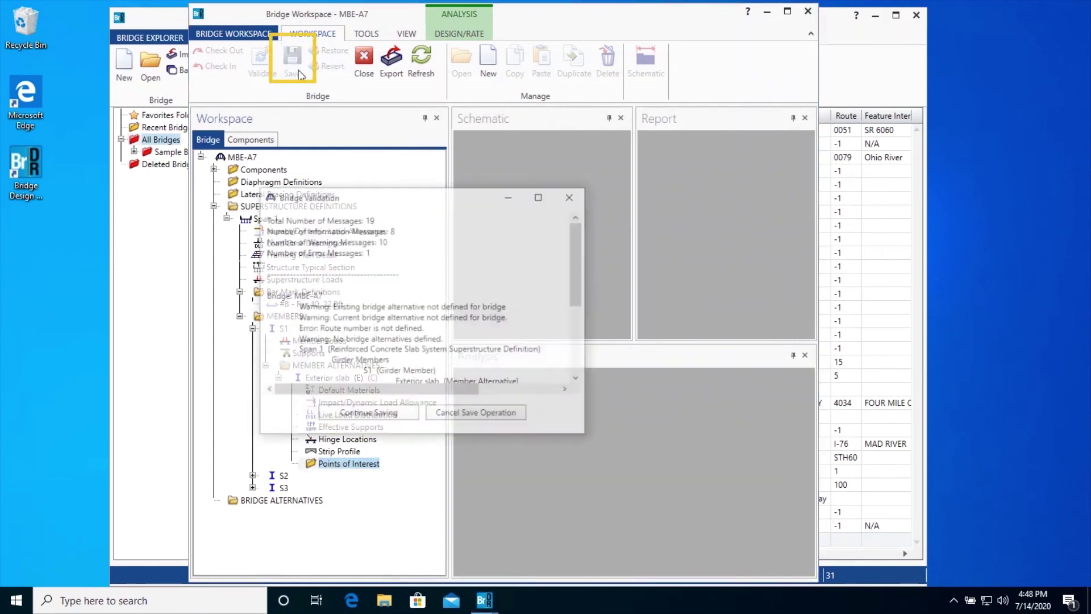
{"action": "left_click", "coordinate": [384, 416]}
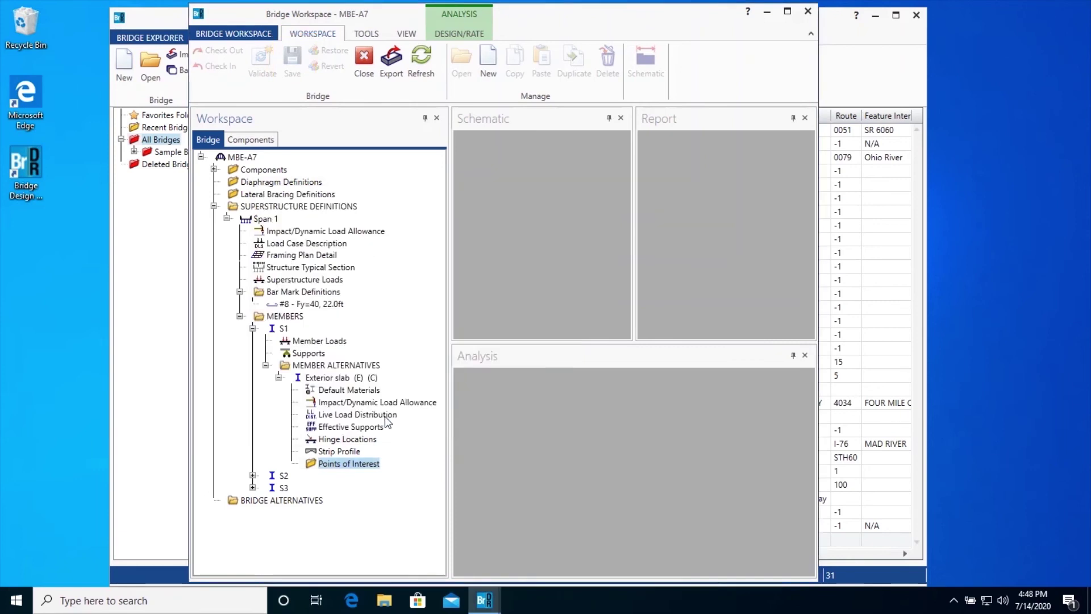
- Display the schematic profile of S1's Exterior slab, undock it for viewing, and dock it back
{"action": "left_click", "coordinate": [341, 377]}
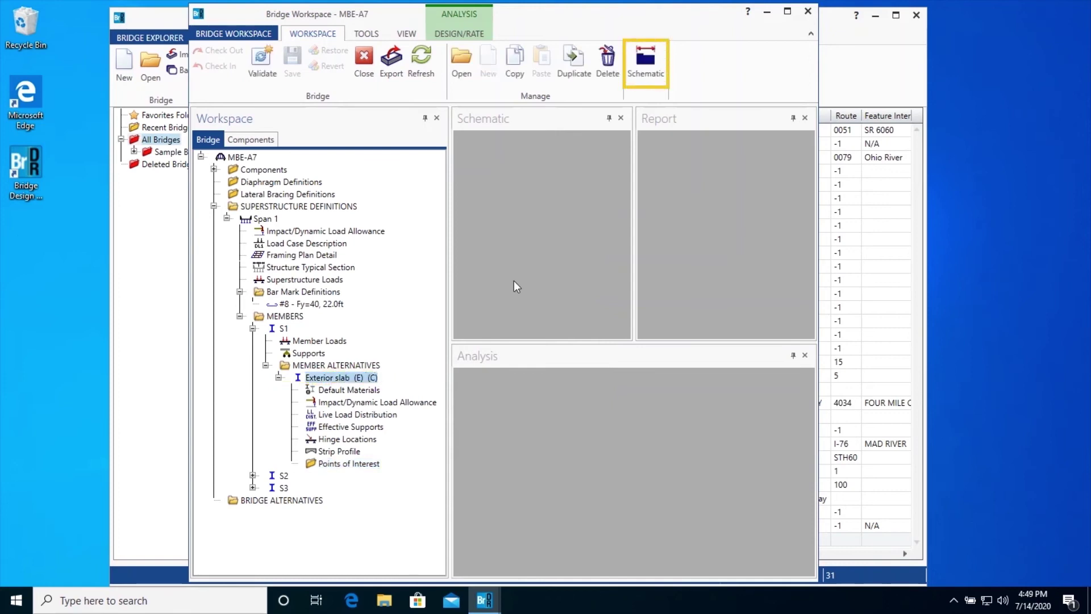
{"action": "left_click", "coordinate": [646, 74]}
{"action": "left_click_drag", "start_coordinate": [524, 130], "coordinate": [324, 215]}
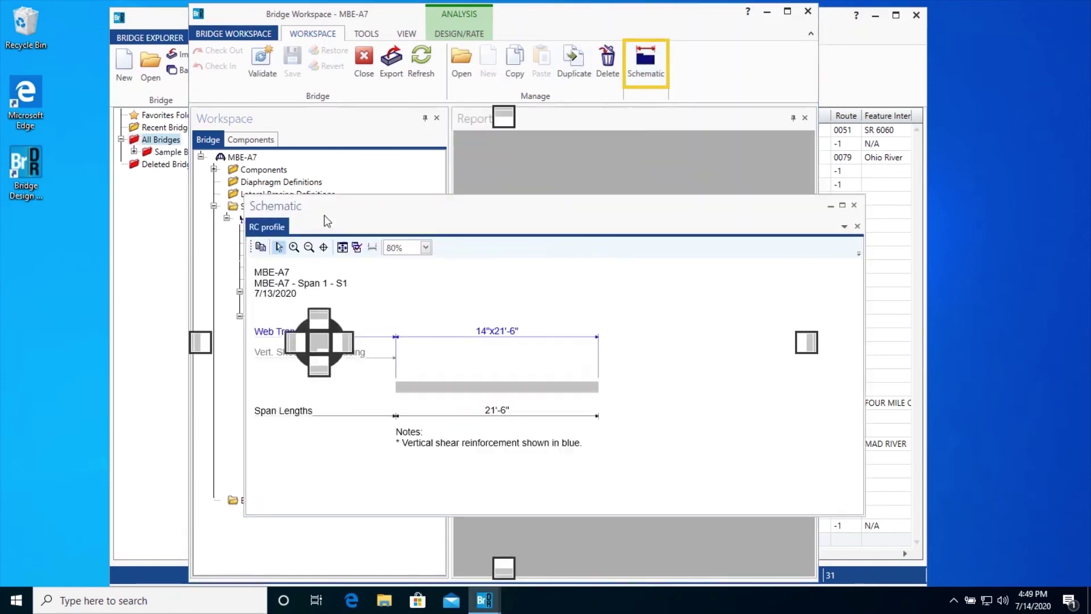
{"action": "left_click_drag", "start_coordinate": [261, 229], "coordinate": [610, 224]}
{"action": "left_click_drag", "start_coordinate": [506, 228], "coordinate": [548, 237]}
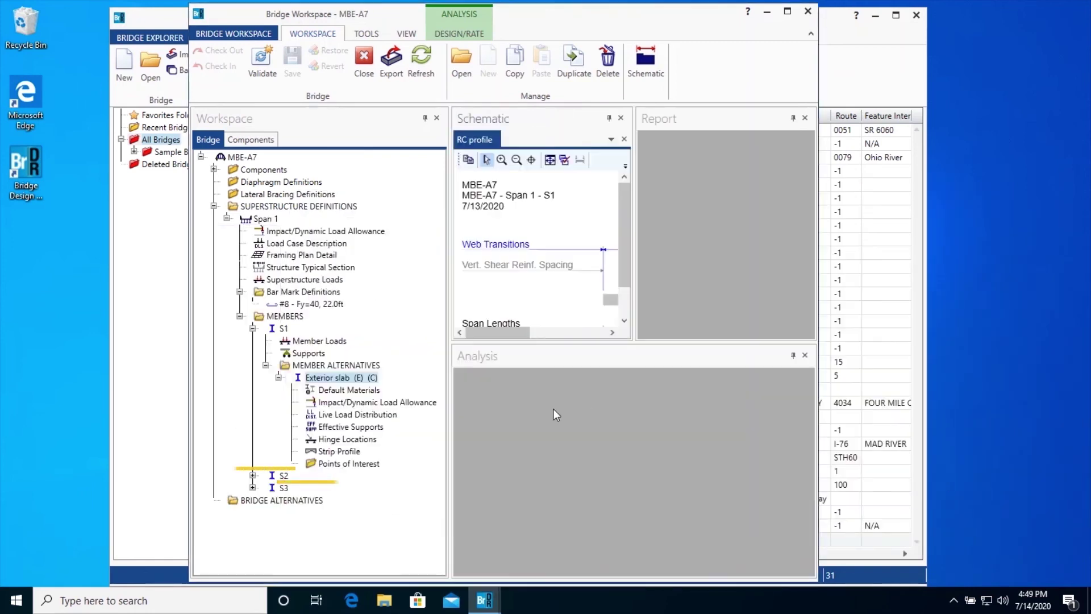
- Add a Reinforced Concrete Slab member alternative to member S2 and name it Interior slab
{"action": "left_click", "coordinate": [270, 516]}
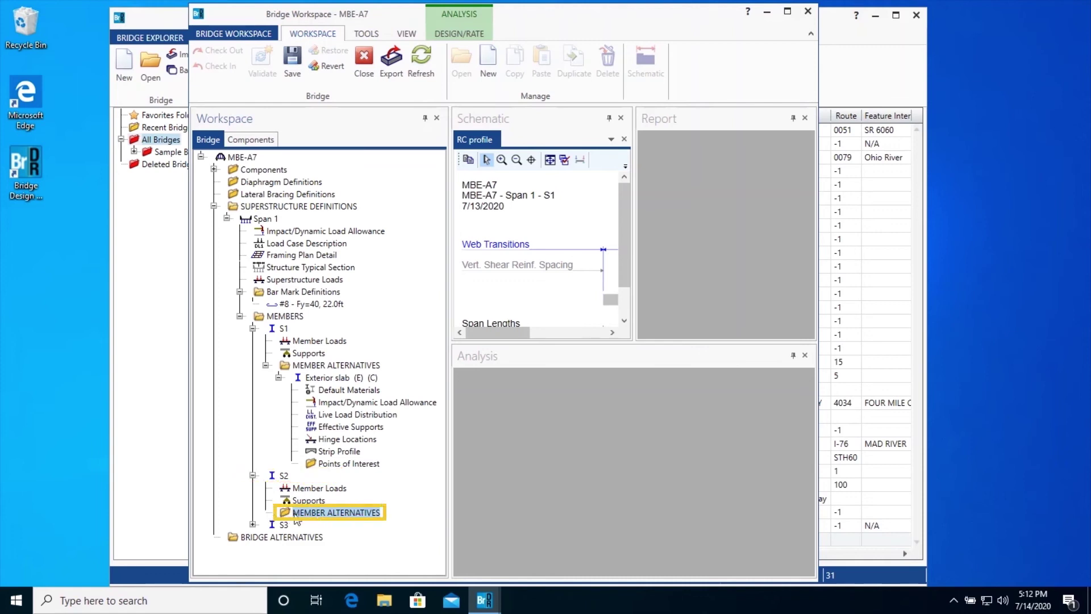
{"action": "double_click", "coordinate": [316, 513]}
{"action": "left_click", "coordinate": [278, 142]}
{"action": "left_click", "coordinate": [310, 232]}
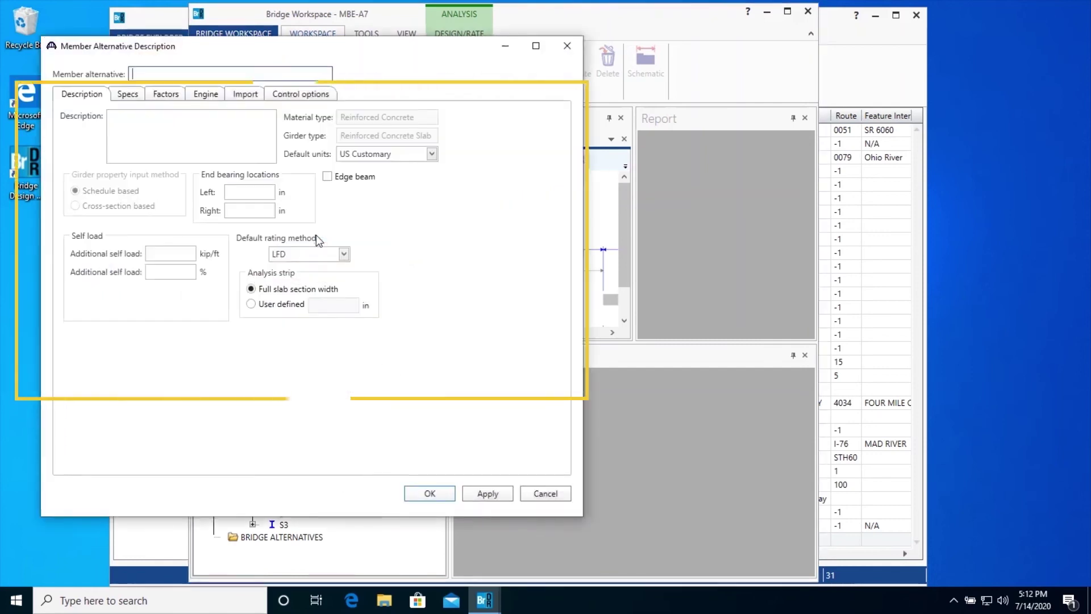
{"action": "type", "text": "Interior slab"}
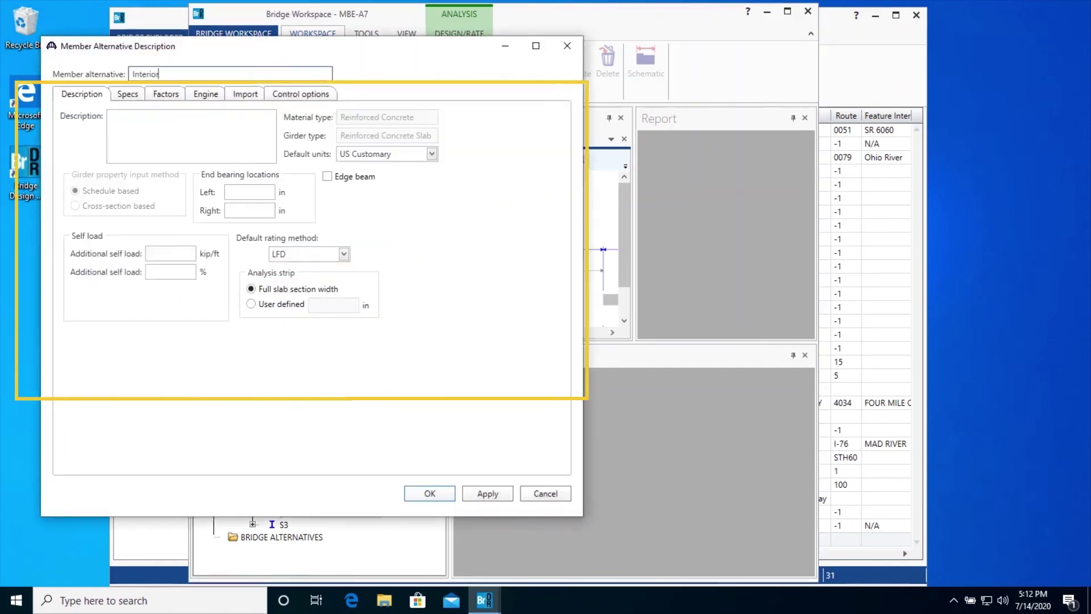
- Set the Interior slab's left and right end bearing locations to 6 in and accept the alternative
{"action": "left_click", "coordinate": [251, 193]}
{"action": "type", "text": "6"}
{"action": "key", "text": "Tab"}
{"action": "type", "text": "6"}
{"action": "key", "text": "Tab"}
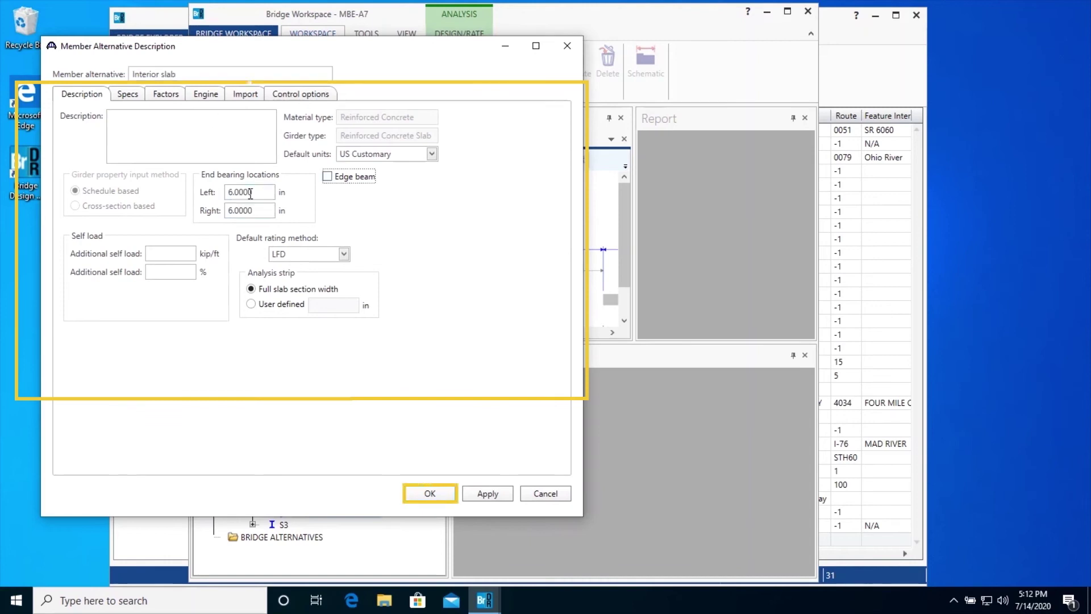
{"action": "left_click", "coordinate": [432, 490]}
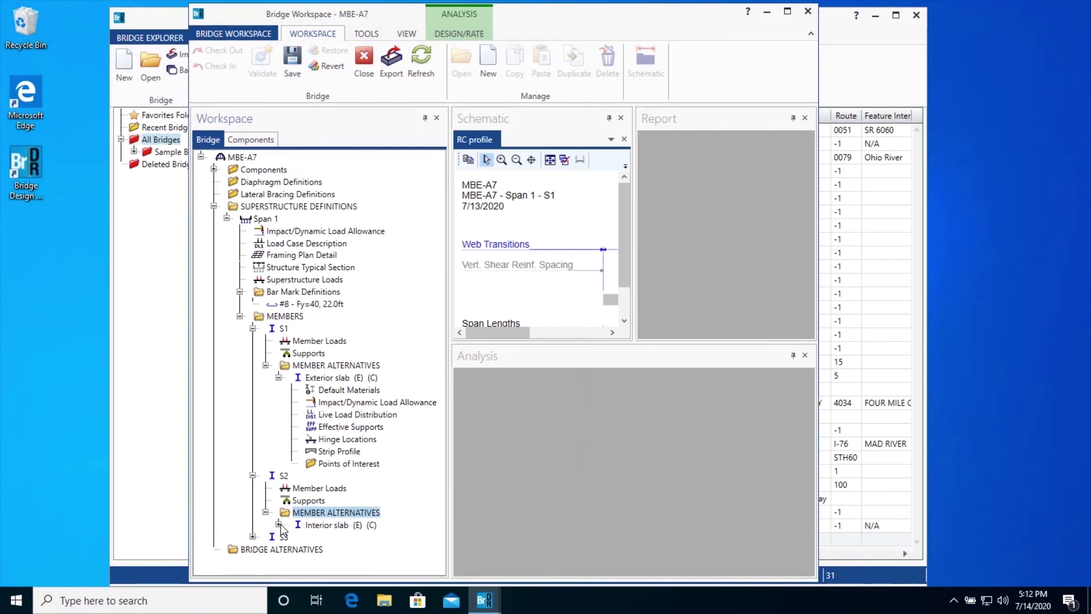
- Add a section row to the Interior slab's strip profile with a 21.5 ft length and start and end widths of 387.499 in
{"action": "left_click", "coordinate": [278, 525]}
{"action": "scroll", "coordinate": [373, 472], "scroll_direction": "down", "scroll_amount": 2}
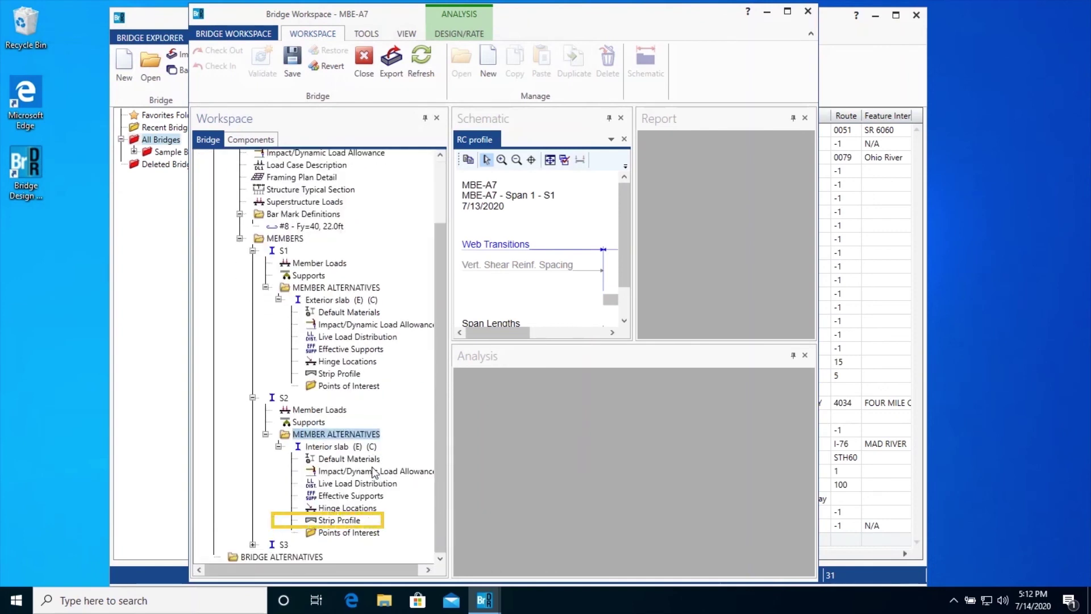
{"action": "double_click", "coordinate": [339, 520]}
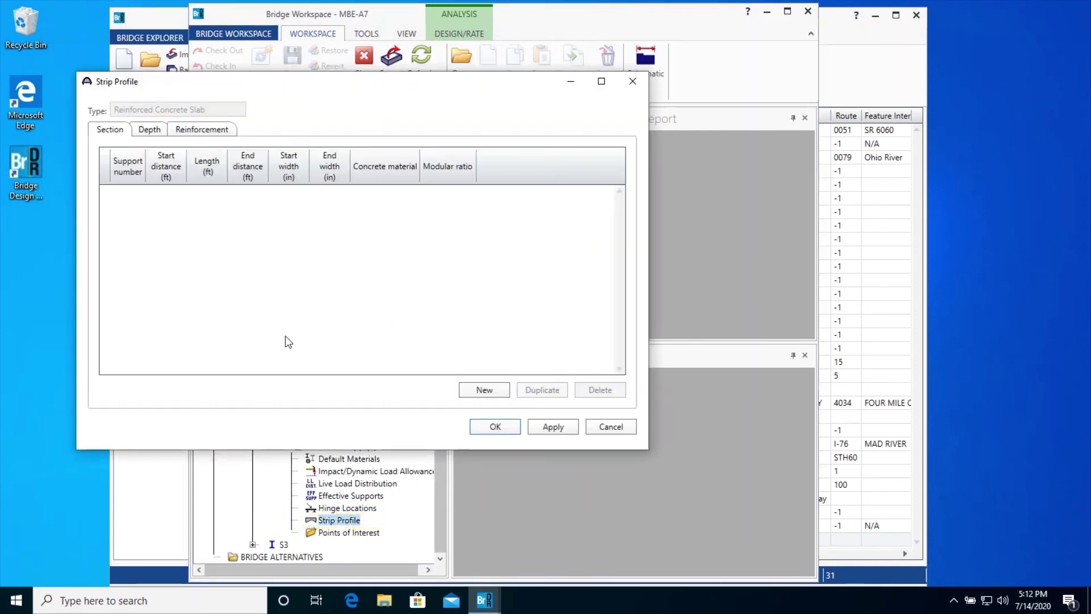
{"action": "left_click", "coordinate": [487, 390]}
{"action": "left_click", "coordinate": [209, 195]}
{"action": "type", "text": "21.5"}
{"action": "key", "text": "Tab"}
{"action": "type", "text": "387.499"}
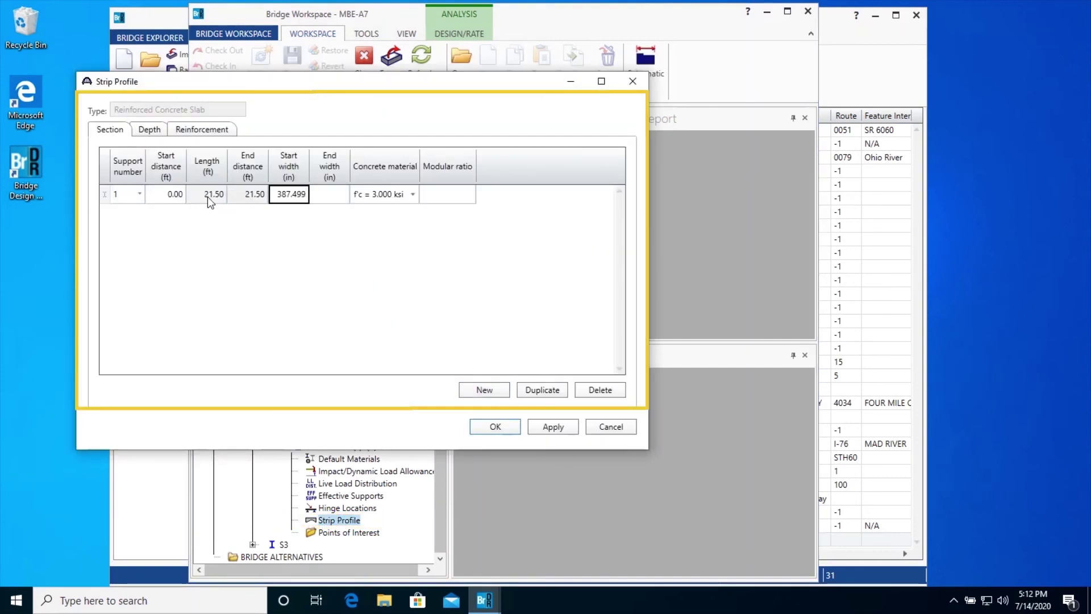
{"action": "key", "text": "Tab"}
{"action": "type", "text": "387.499"}
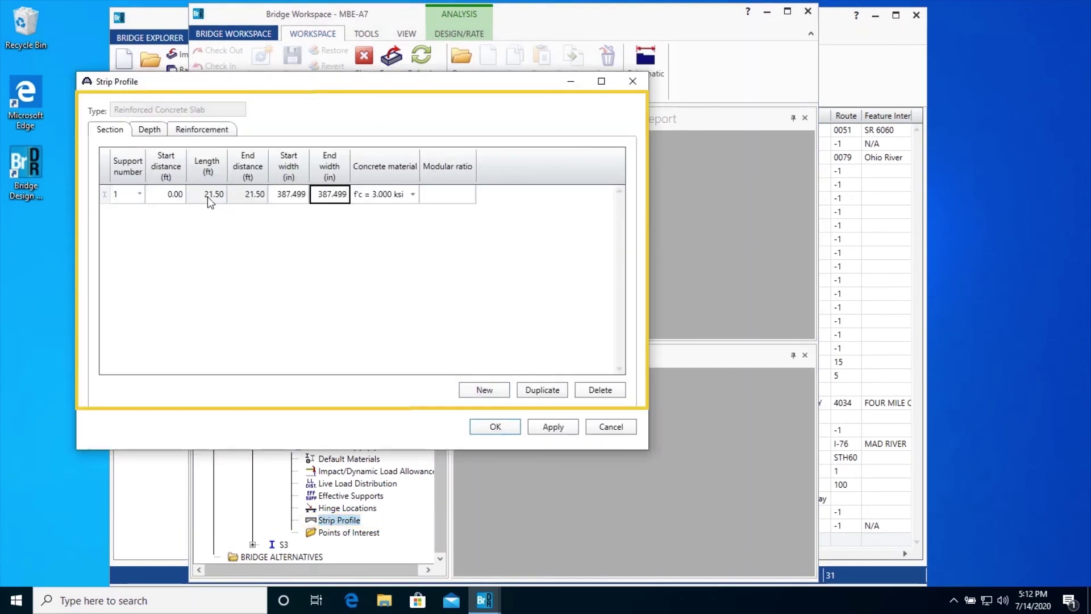
{"action": "key", "text": "Tab"}
- Add a depth range to the Interior slab's strip profile with a begin depth of 14.25 in and a length of 21.5 ft
{"action": "left_click", "coordinate": [149, 129]}
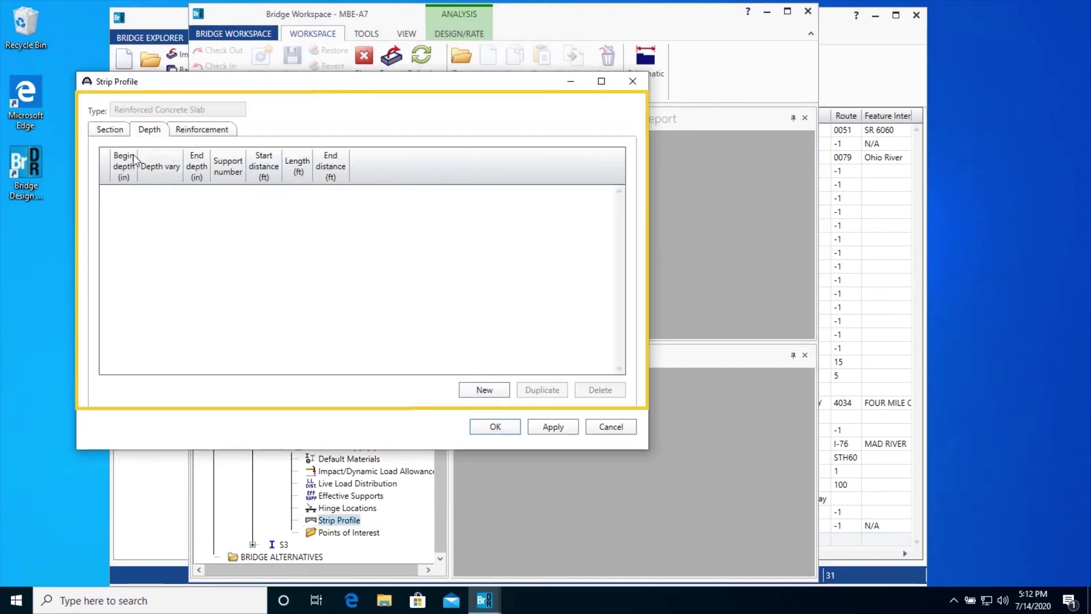
{"action": "left_click", "coordinate": [463, 391]}
{"action": "type", "text": "14.25"}
{"action": "key", "text": "Tab"}
{"action": "key", "text": "Tab"}
{"action": "key", "text": "Tab"}
{"action": "key", "text": "Tab"}
{"action": "key", "text": "Tab"}
{"action": "type", "text": "21"}
{"action": "key", "text": "Tab"}
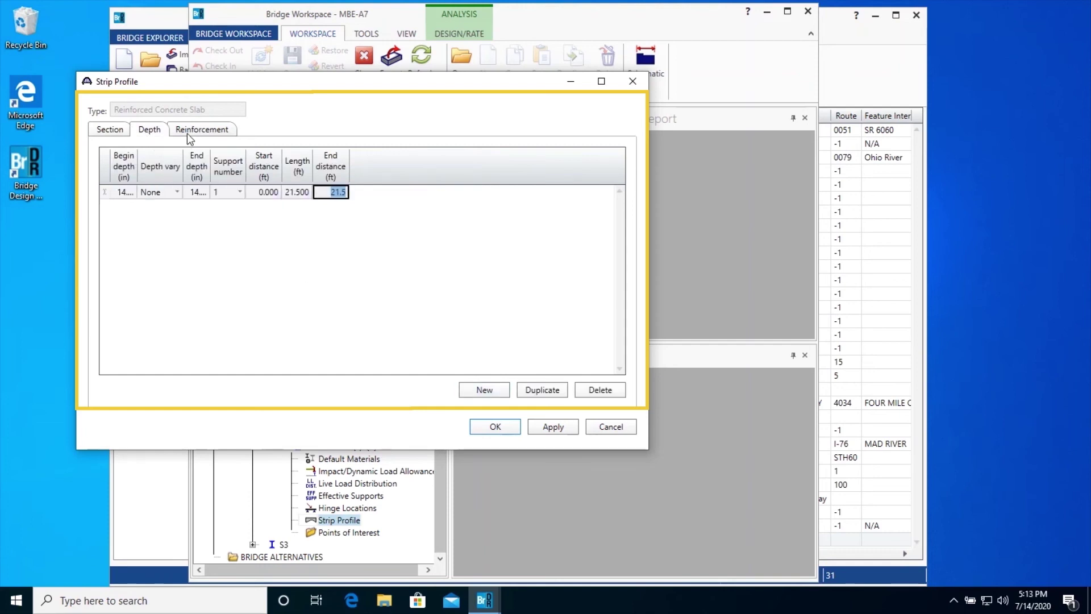
- Add a strip reinforcement row measured from Bottom of Slab, with 1.5 in clear cover and 64.58 bars
{"action": "left_click", "coordinate": [202, 130]}
{"action": "left_click", "coordinate": [483, 391]}
{"action": "left_click", "coordinate": [250, 218]}
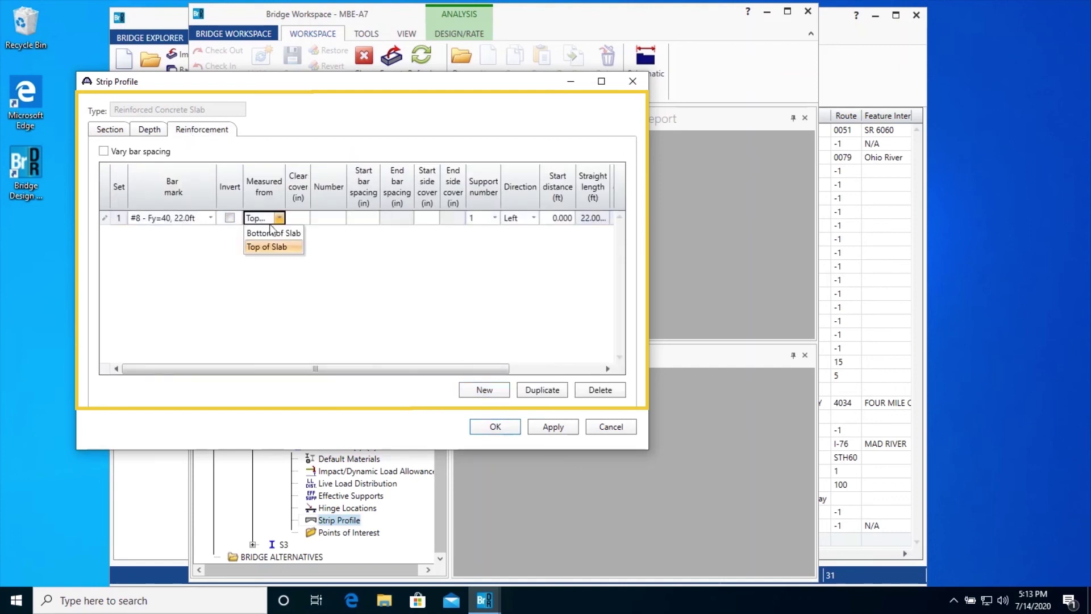
{"action": "left_click", "coordinate": [267, 236]}
{"action": "left_click", "coordinate": [299, 218]}
{"action": "type", "text": "1.5"}
{"action": "key", "text": "Tab"}
{"action": "type", "text": "64.58"}
- Set the Interior slab reinforcement row's start distance to 0.25 ft and accept the strip profile
{"action": "key", "text": "Tab"}
{"action": "key", "text": "Tab"}
{"action": "key", "text": "Tab"}
{"action": "key", "text": "Tab"}
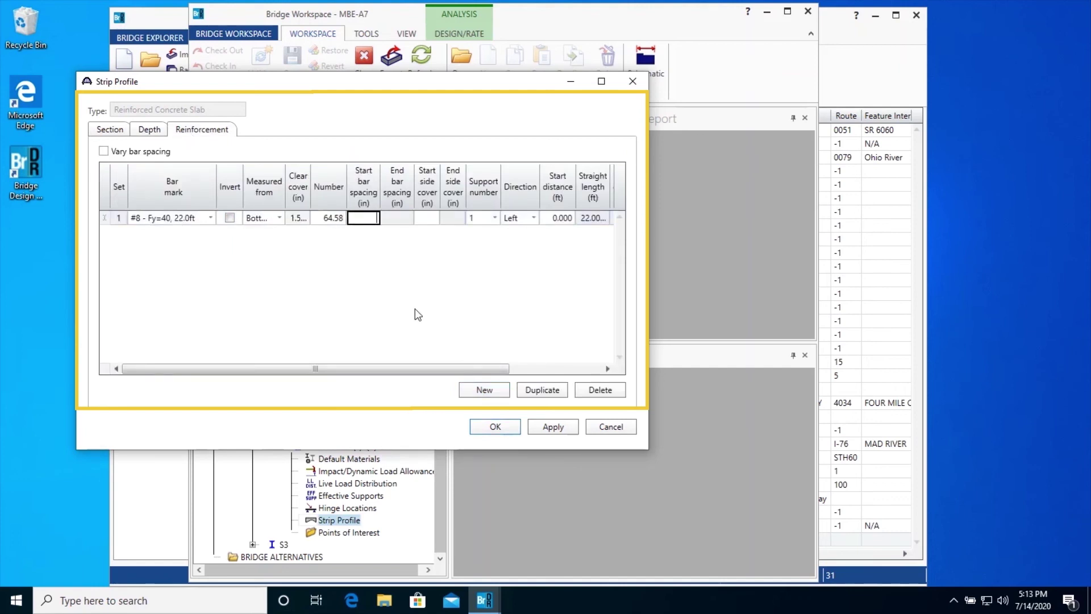
{"action": "key", "text": "Tab"}
{"action": "type", "text": "0.25"}
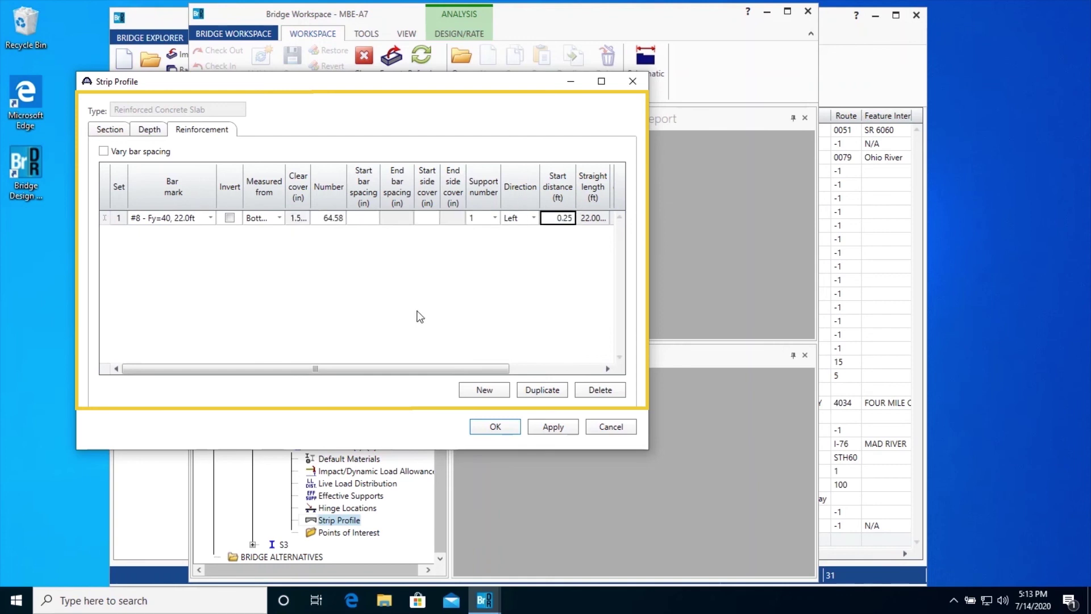
{"action": "left_click_drag", "start_coordinate": [460, 368], "coordinate": [544, 370]}
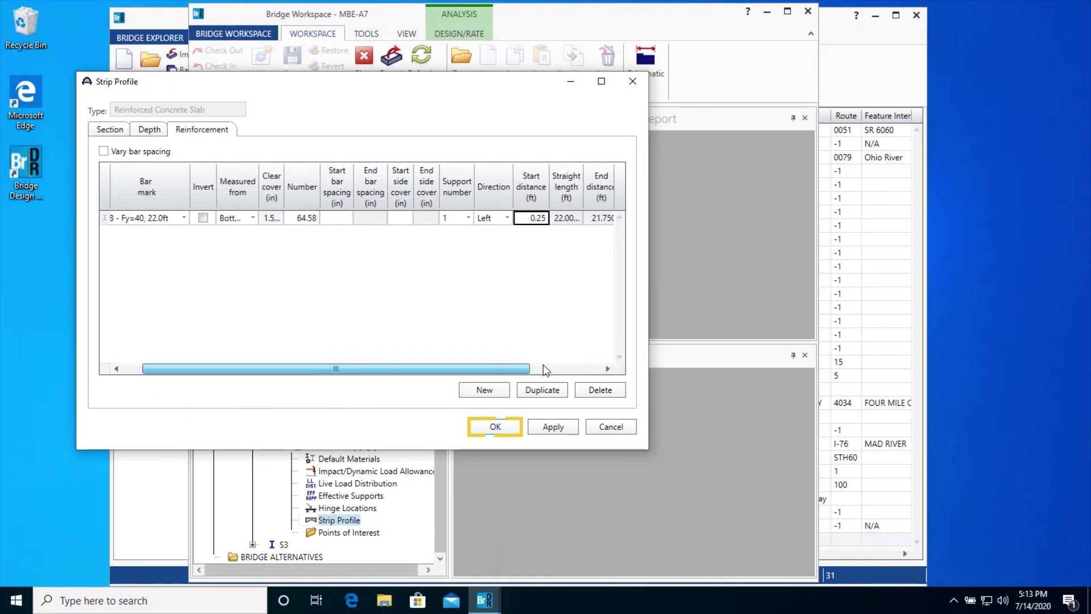
{"action": "key", "text": "Tab"}
{"action": "key", "text": "Tab"}
{"action": "left_click", "coordinate": [513, 427]}
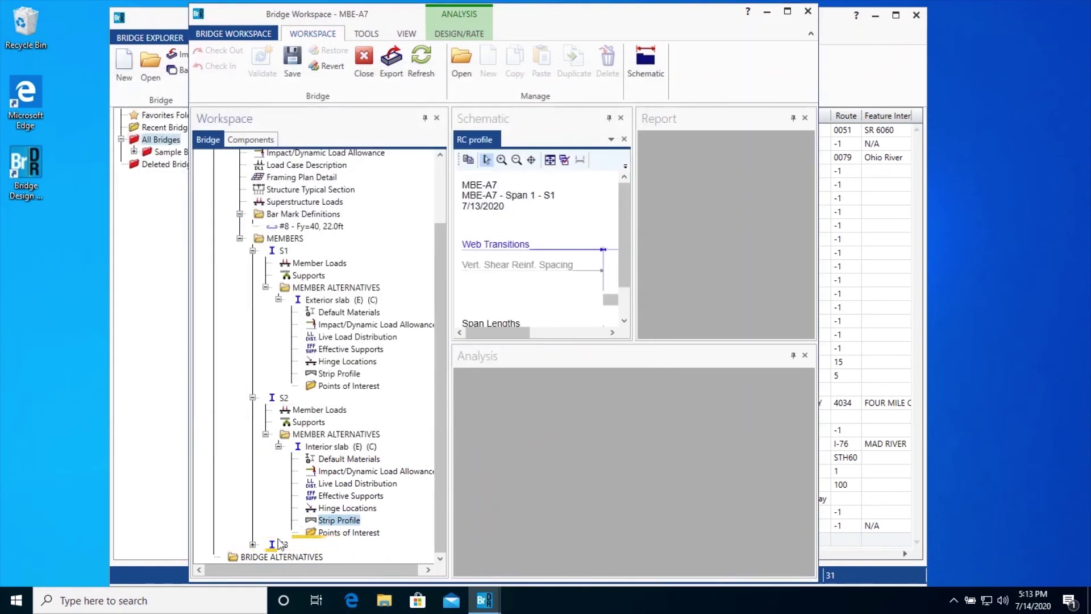
- Link member S3 with member S1, and save the bridge, continuing past validation
{"action": "left_click", "coordinate": [252, 543]}
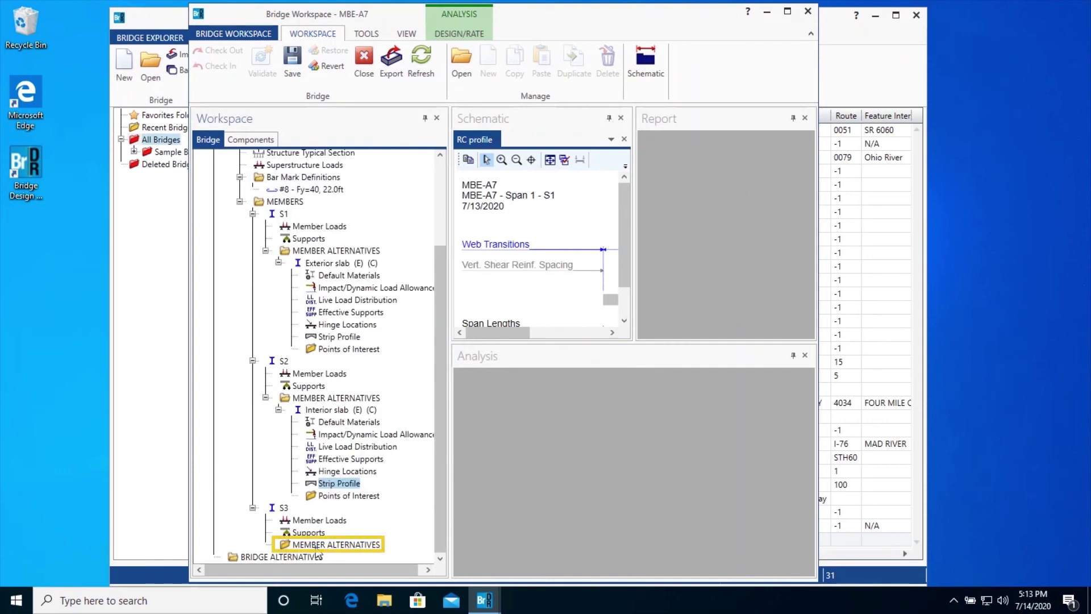
{"action": "left_click", "coordinate": [317, 546]}
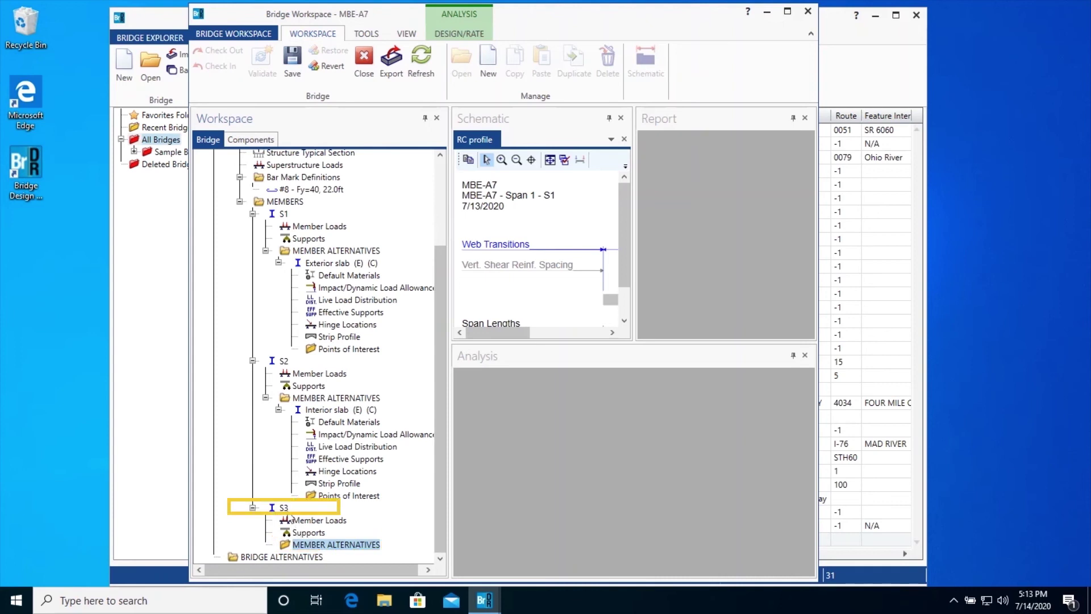
{"action": "double_click", "coordinate": [284, 510]}
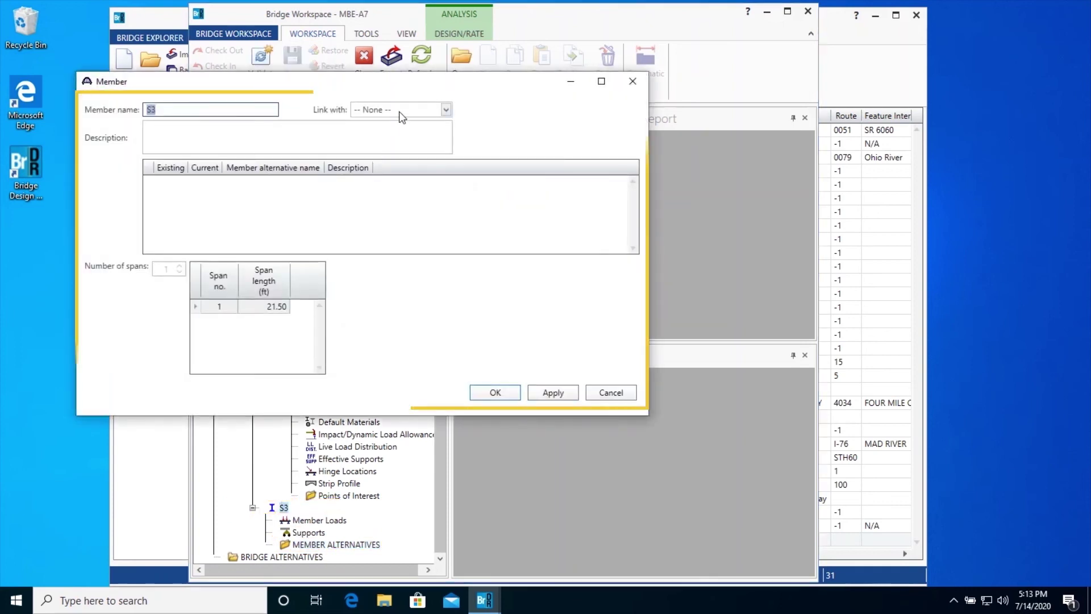
{"action": "left_click", "coordinate": [399, 112]}
{"action": "left_click", "coordinate": [365, 140]}
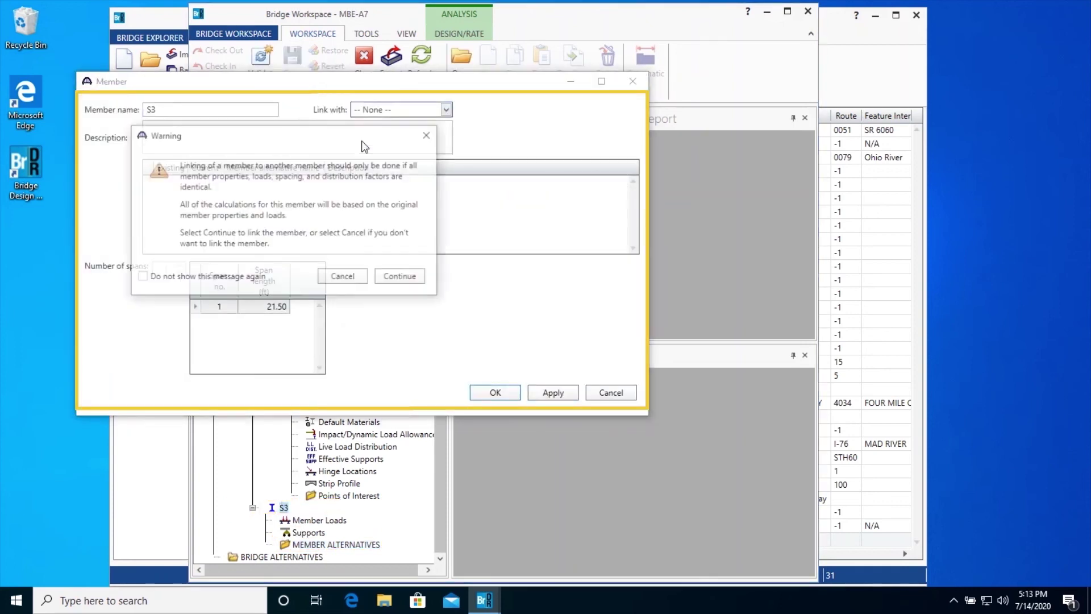
{"action": "left_click", "coordinate": [401, 276]}
{"action": "left_click", "coordinate": [489, 392]}
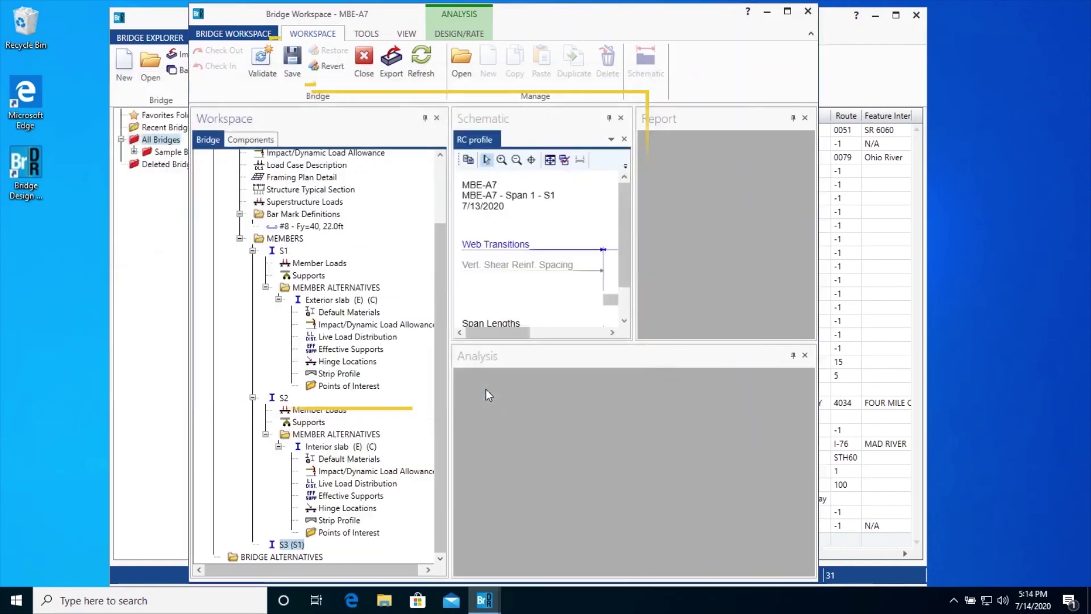
{"action": "left_click", "coordinate": [295, 72]}
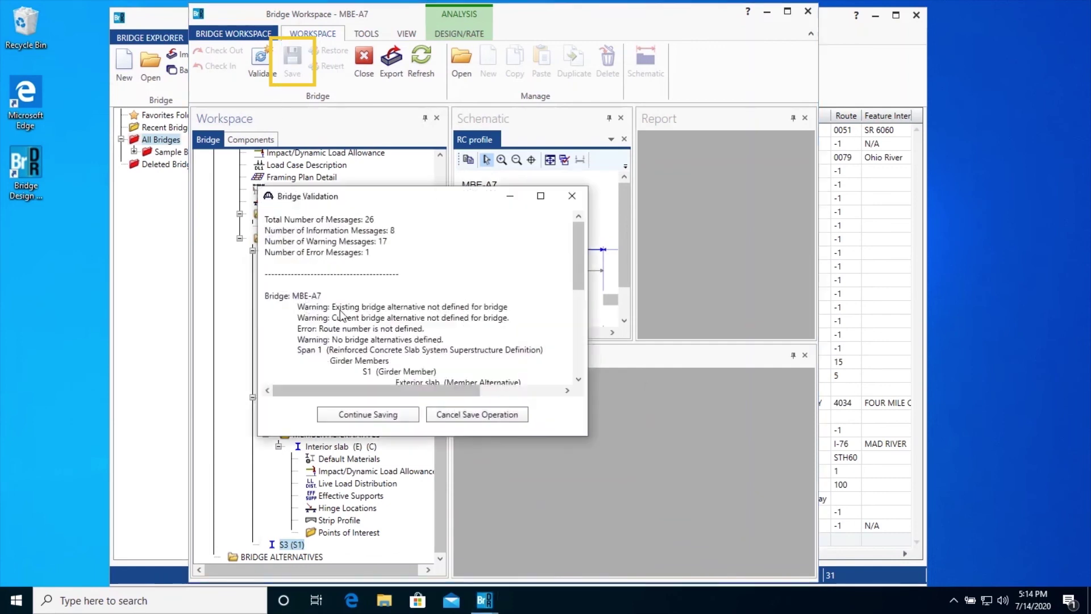
{"action": "left_click", "coordinate": [384, 415]}
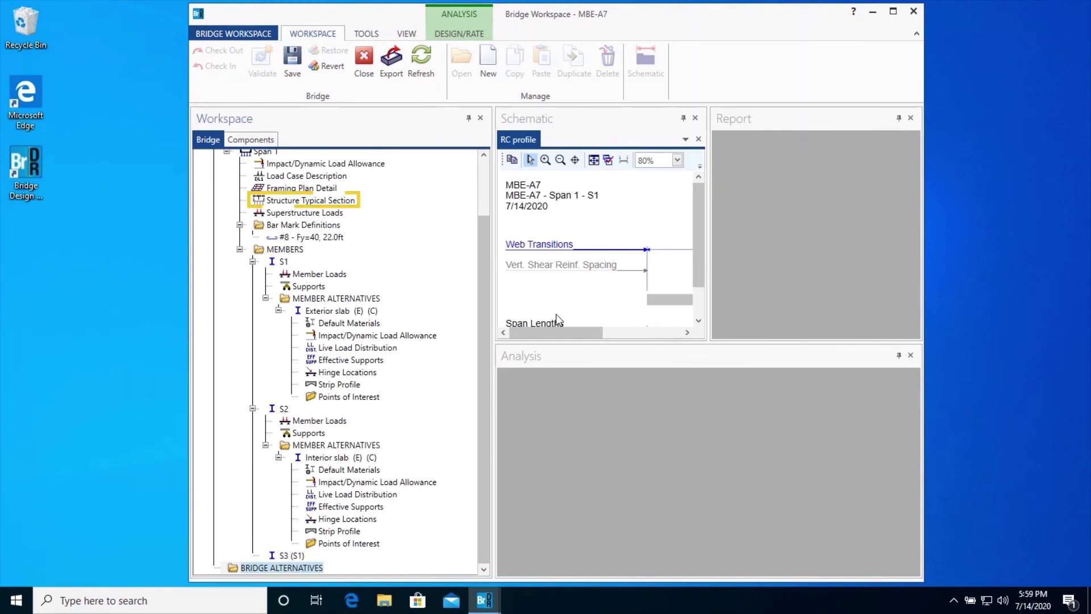
- Display Span 1's structure typical section schematic in a floating window enlarged to show the whole cross-section
{"action": "left_click", "coordinate": [312, 203]}
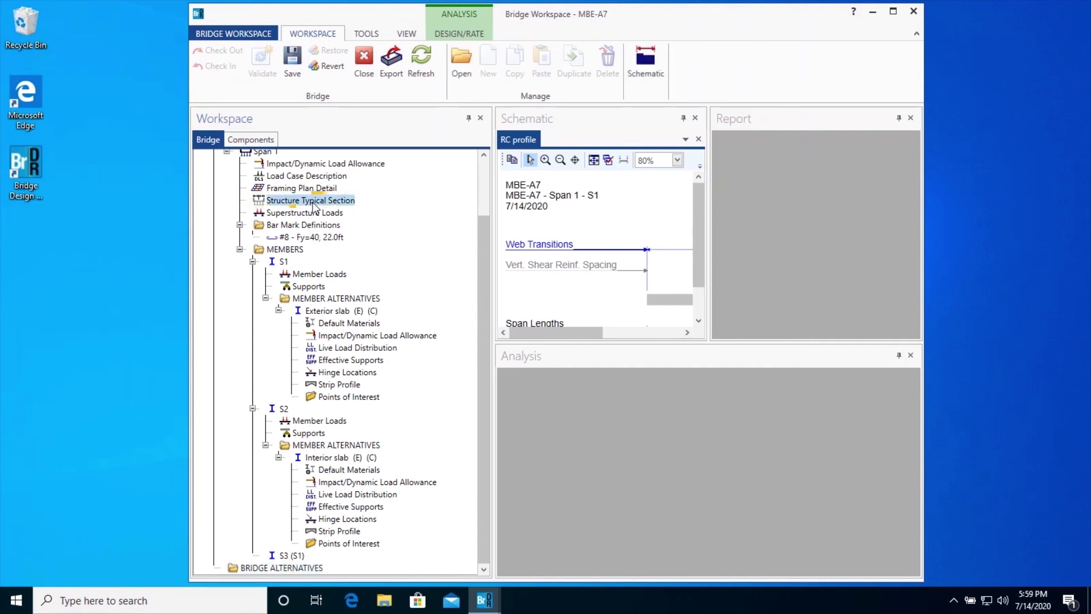
{"action": "left_click", "coordinate": [643, 70]}
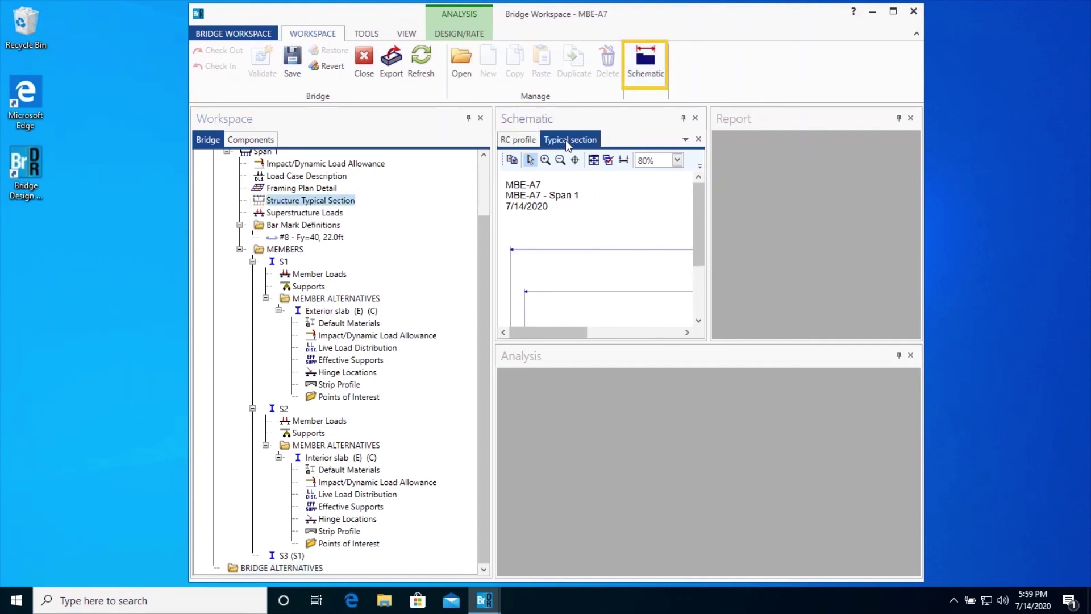
{"action": "left_click_drag", "start_coordinate": [565, 140], "coordinate": [417, 197]}
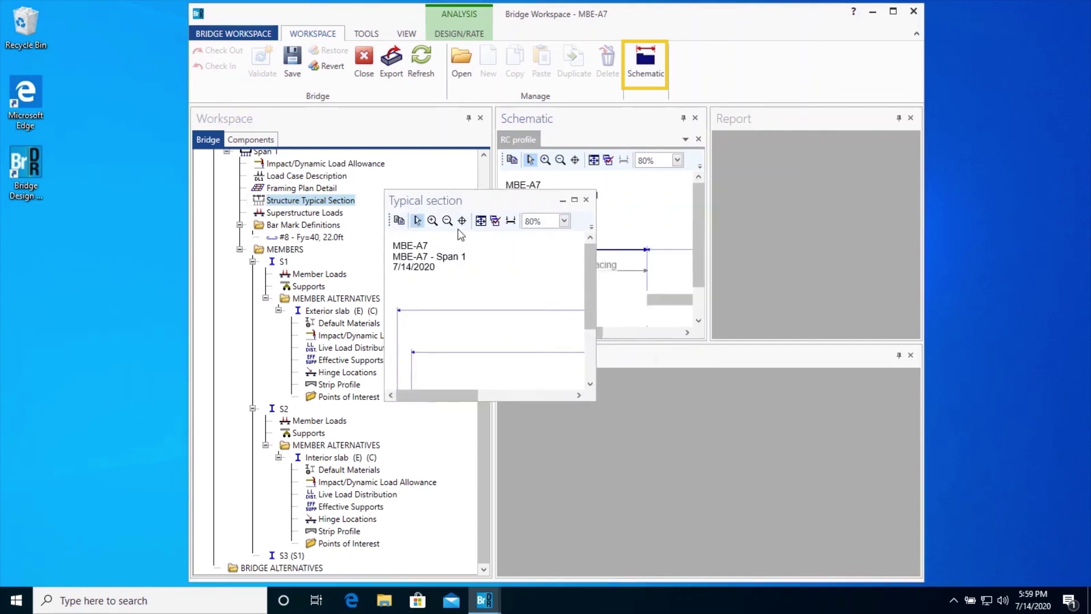
{"action": "left_click", "coordinate": [574, 199]}
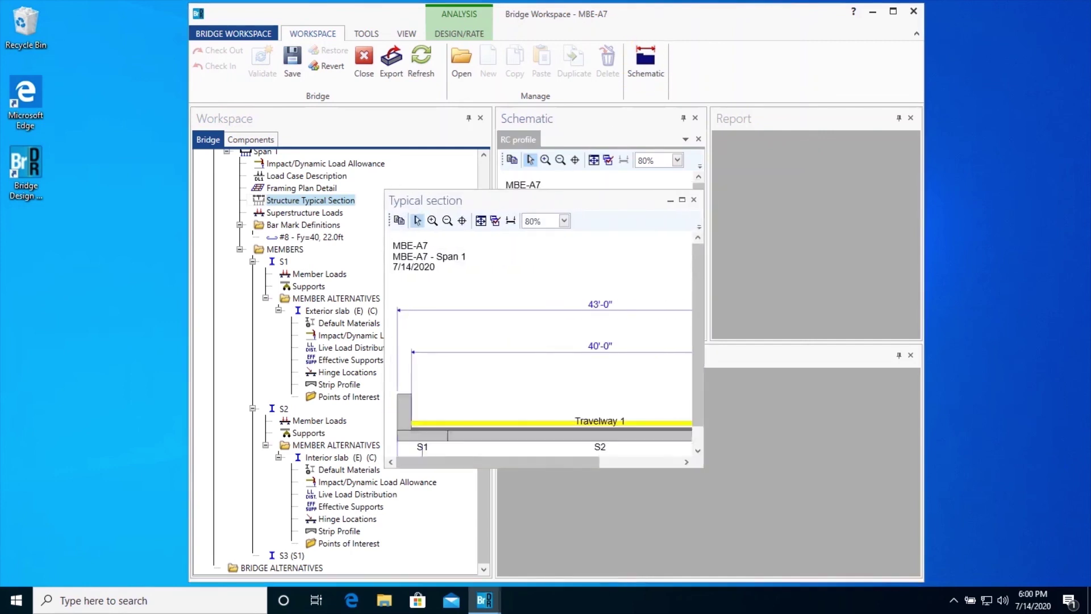
{"action": "left_click_drag", "start_coordinate": [703, 467], "coordinate": [907, 529]}
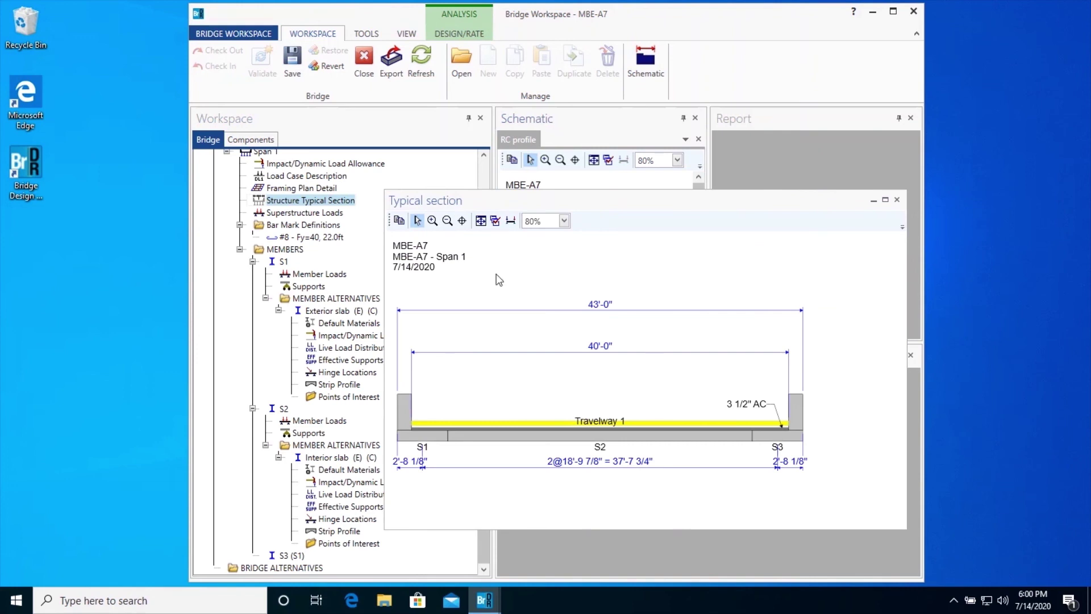
- Dock the floating typical section schematic again, and create a bridge alternative named MBE Example
{"action": "left_click_drag", "start_coordinate": [532, 198], "coordinate": [605, 244]}
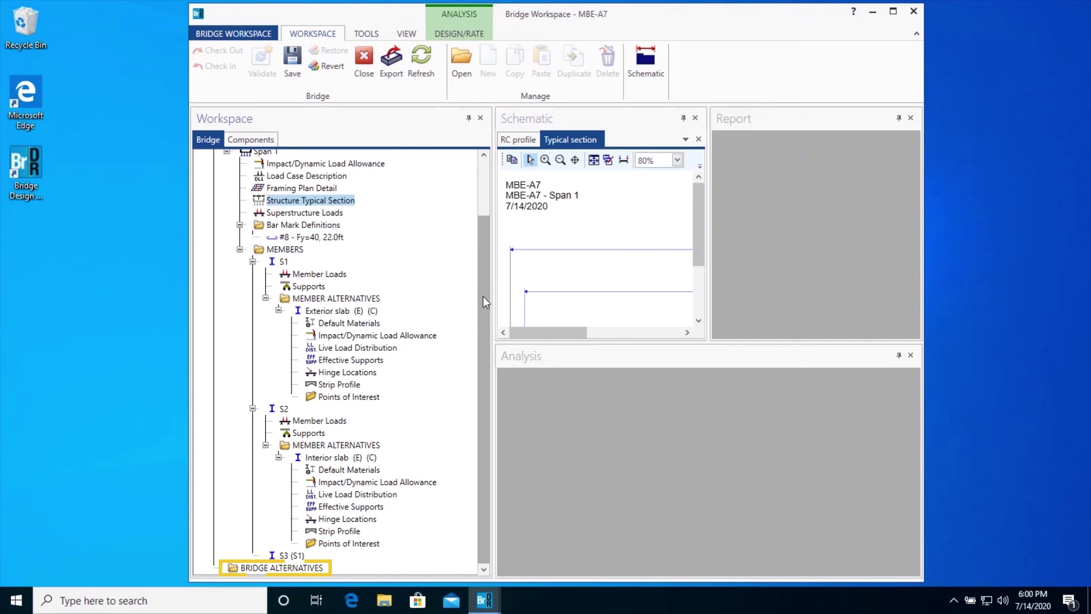
{"action": "double_click", "coordinate": [296, 567]}
{"action": "type", "text": "MBE"}
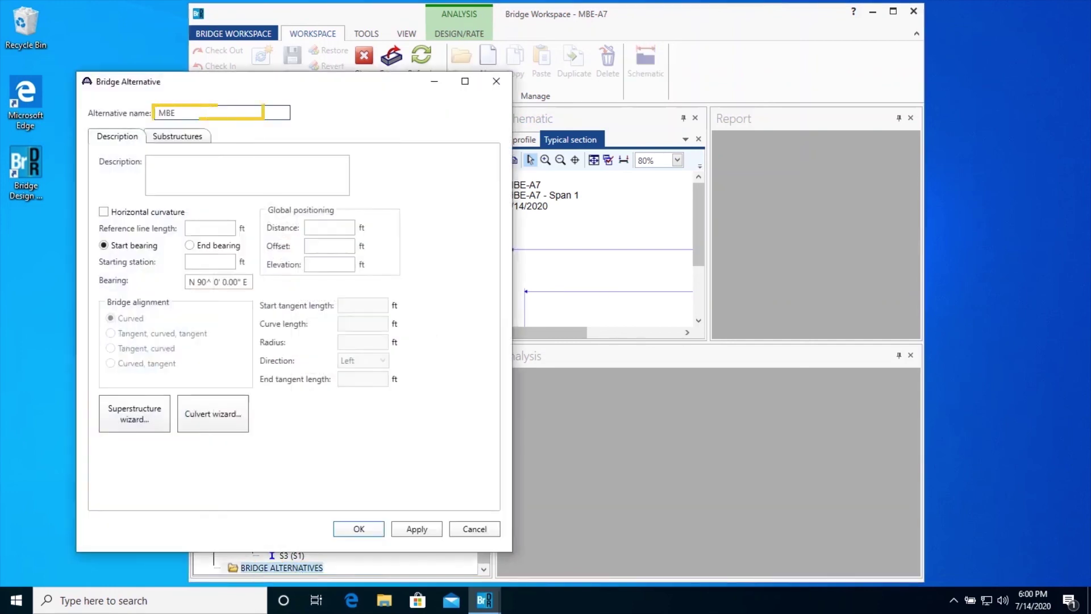
{"action": "type", "text": " Example"}
{"action": "left_click", "coordinate": [359, 529]}
- Add a superstructure named Simple span RC slab under the MBE Example bridge alternative
{"action": "left_click", "coordinate": [297, 567]}
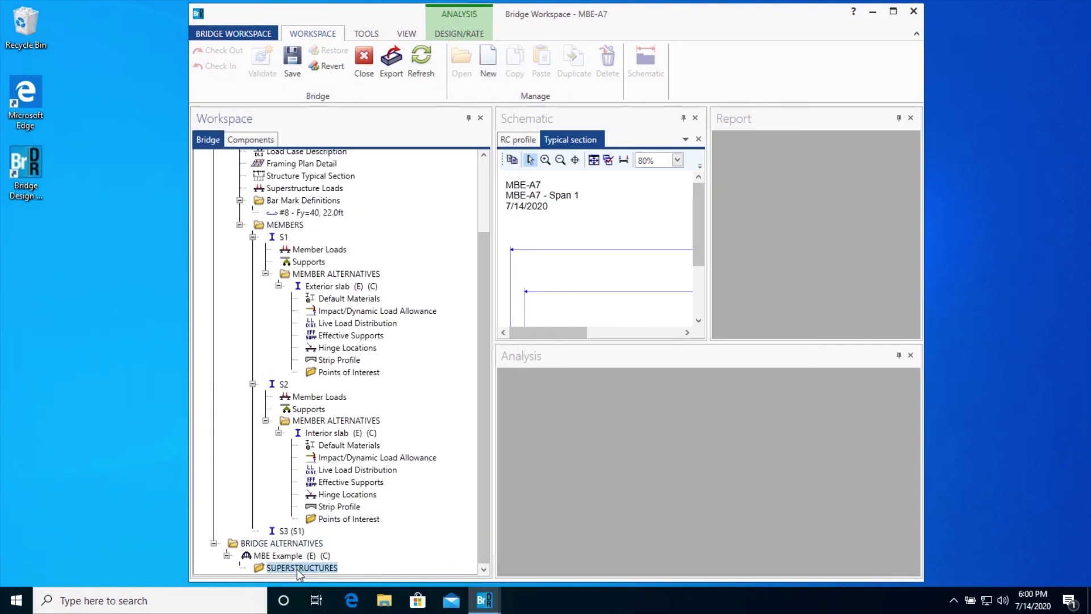
{"action": "double_click", "coordinate": [296, 568]}
{"action": "type", "text": "Simple span "}
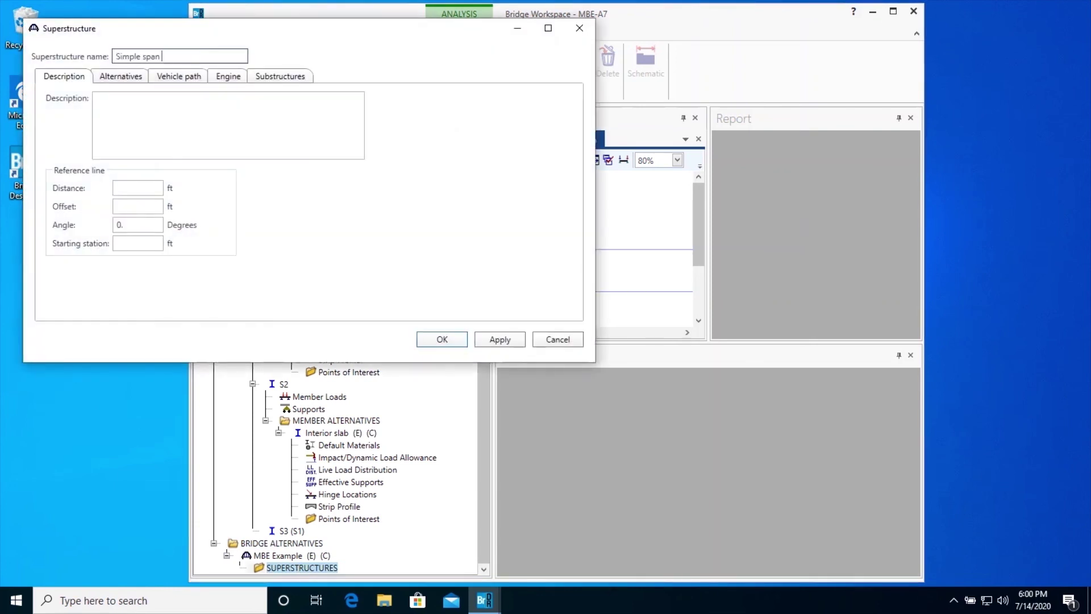
{"action": "type", "text": "RC slab"}
{"action": "left_click", "coordinate": [441, 340]}
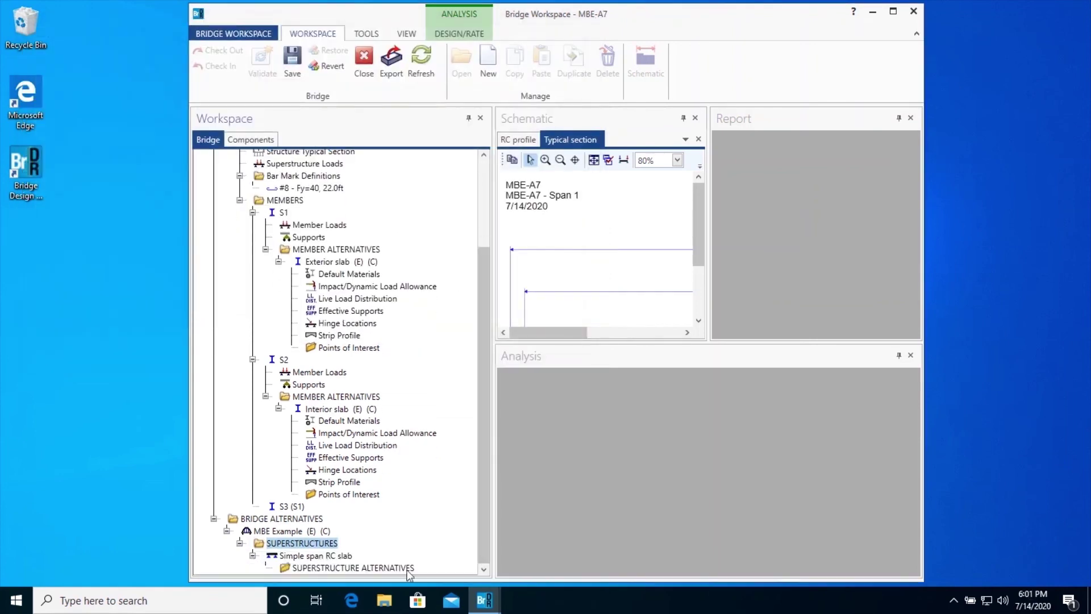
- Add superstructure alternative Slab 1 with superstructure definition Span 1 to Simple span RC slab, and save the bridge
{"action": "left_click", "coordinate": [365, 570]}
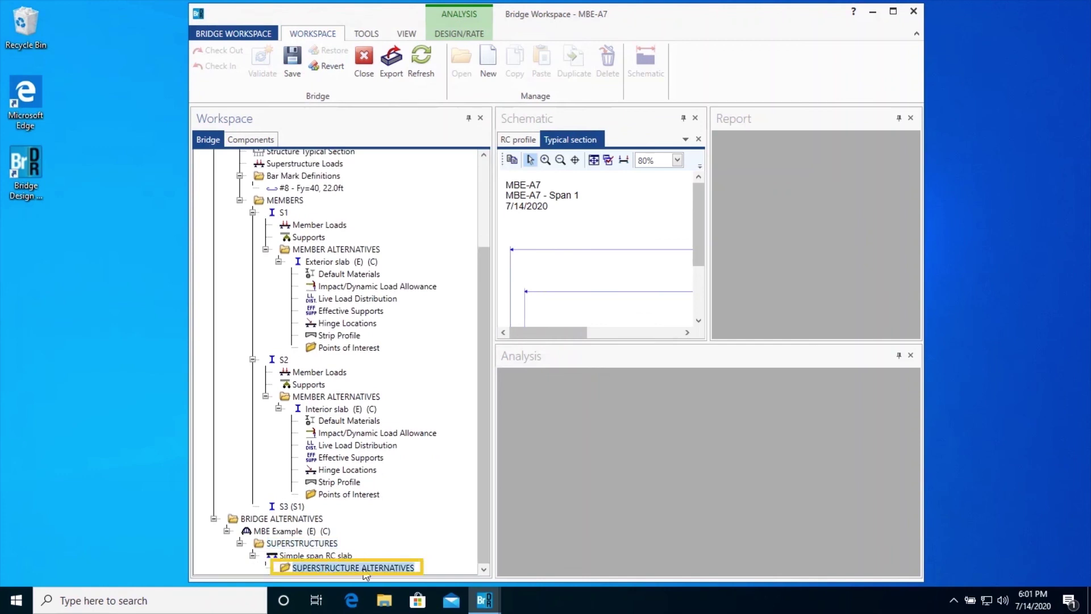
{"action": "double_click", "coordinate": [365, 570]}
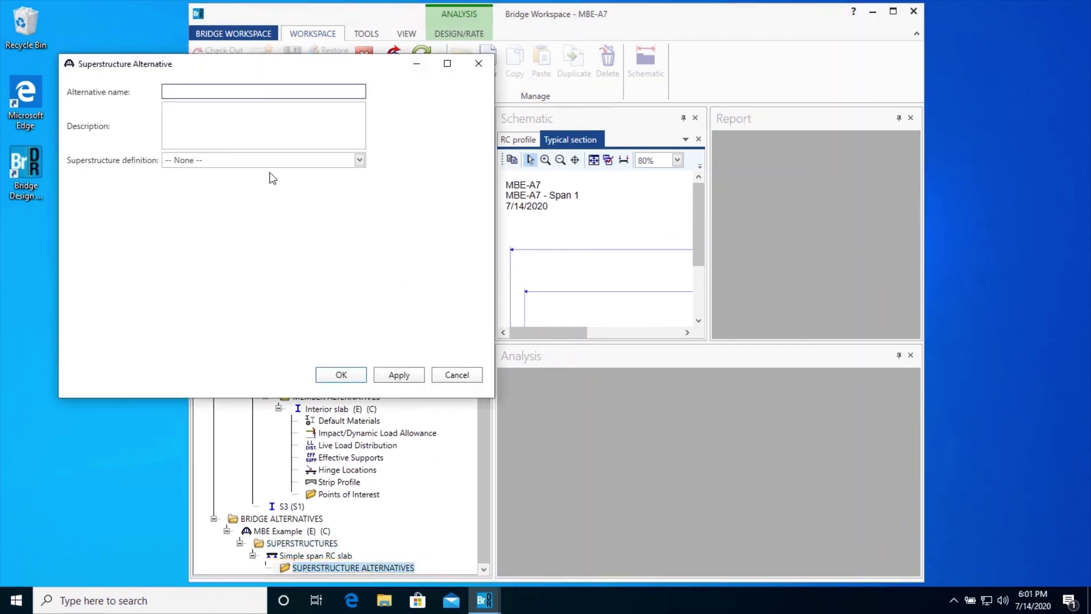
{"action": "type", "text": "Slab"}
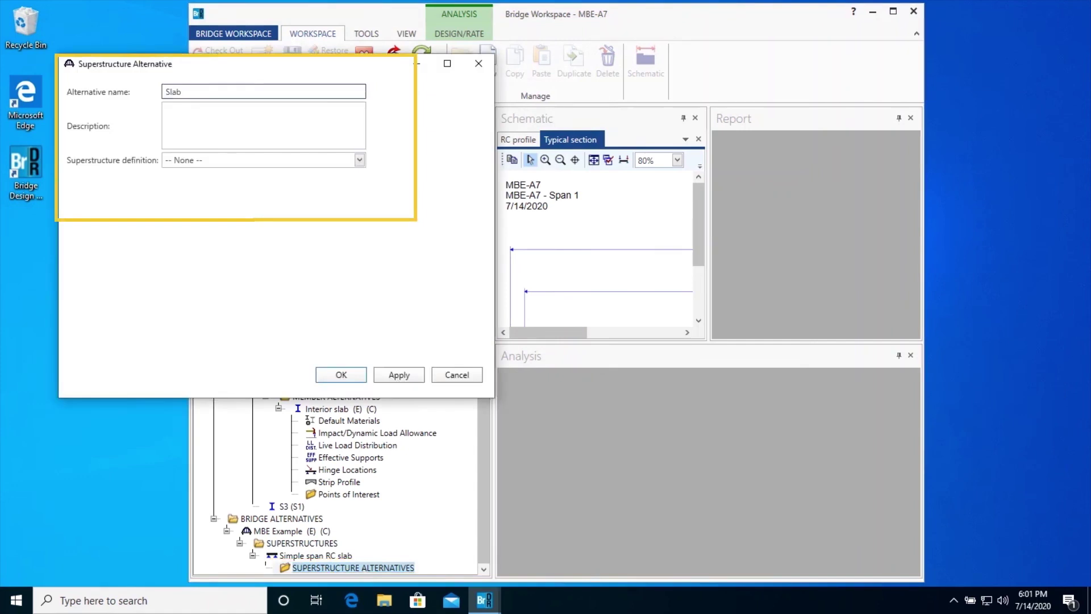
{"action": "type", "text": " 1"}
{"action": "left_click", "coordinate": [357, 160]}
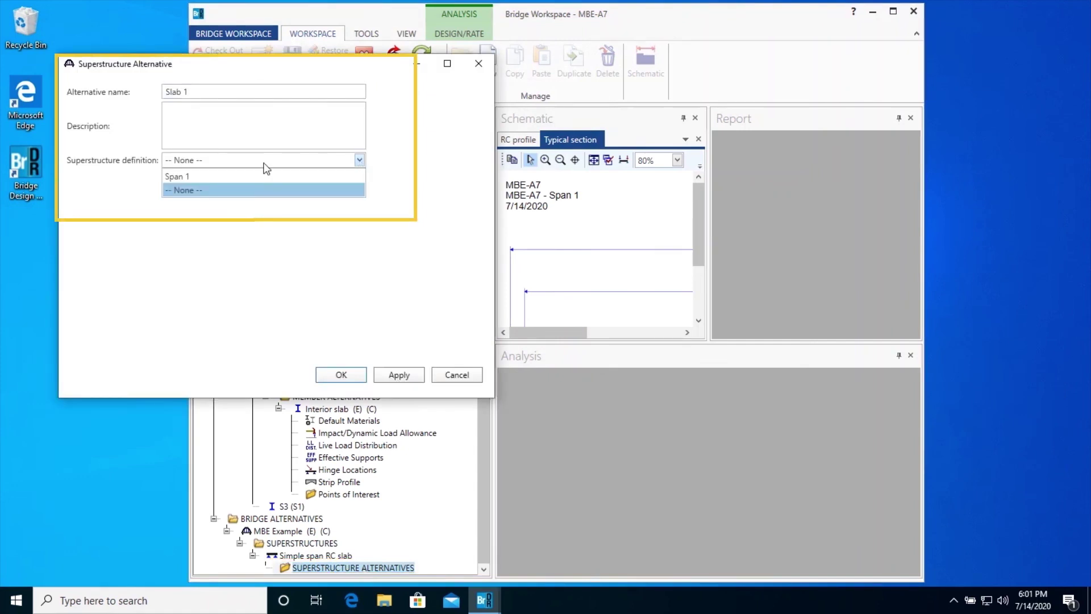
{"action": "left_click", "coordinate": [224, 178]}
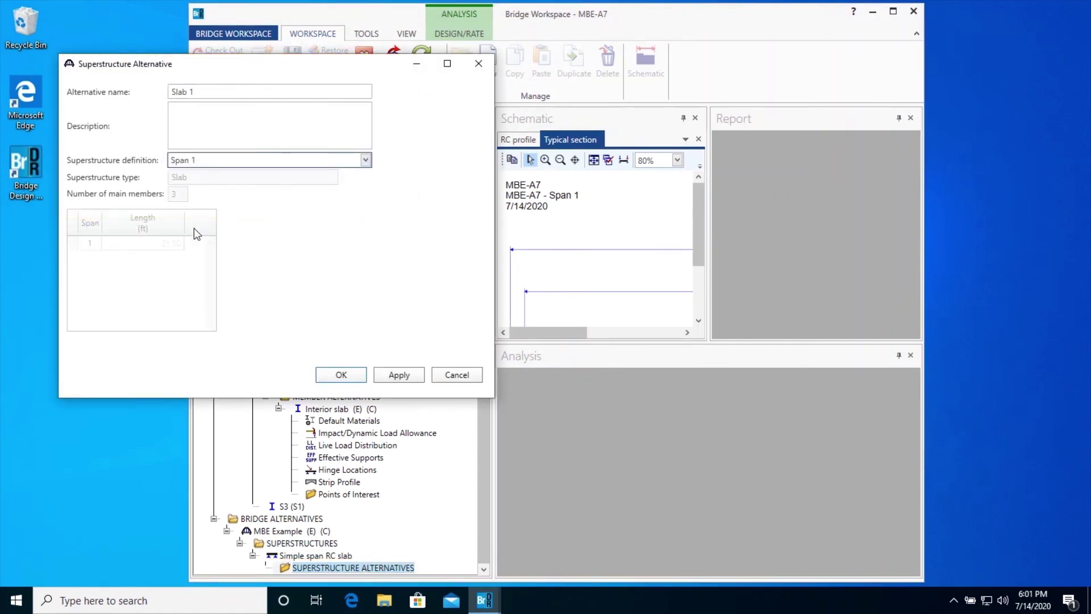
{"action": "left_click", "coordinate": [343, 375]}
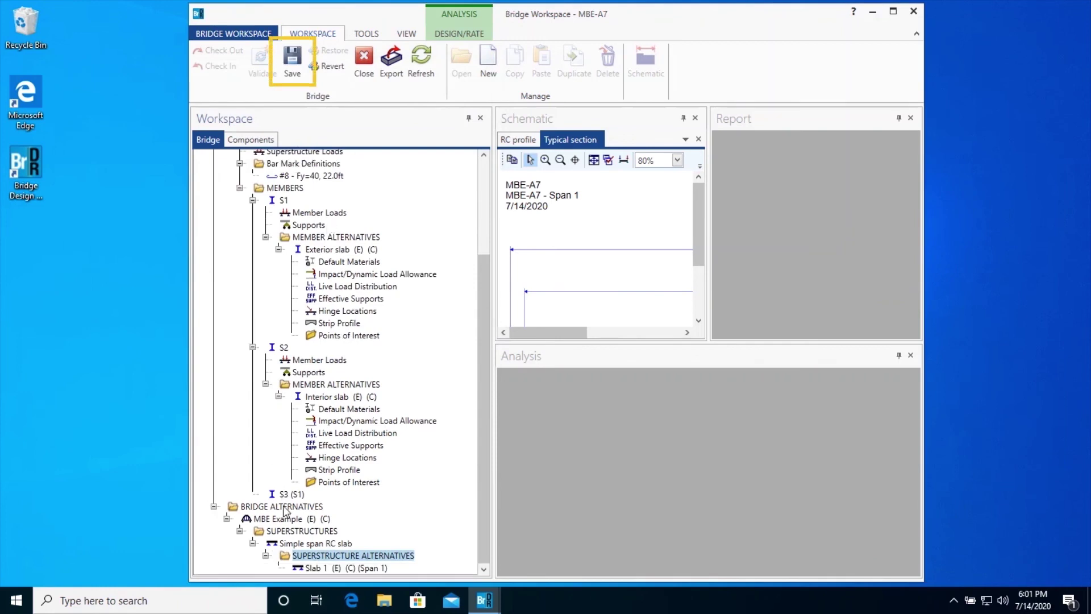
{"action": "left_click", "coordinate": [292, 63]}
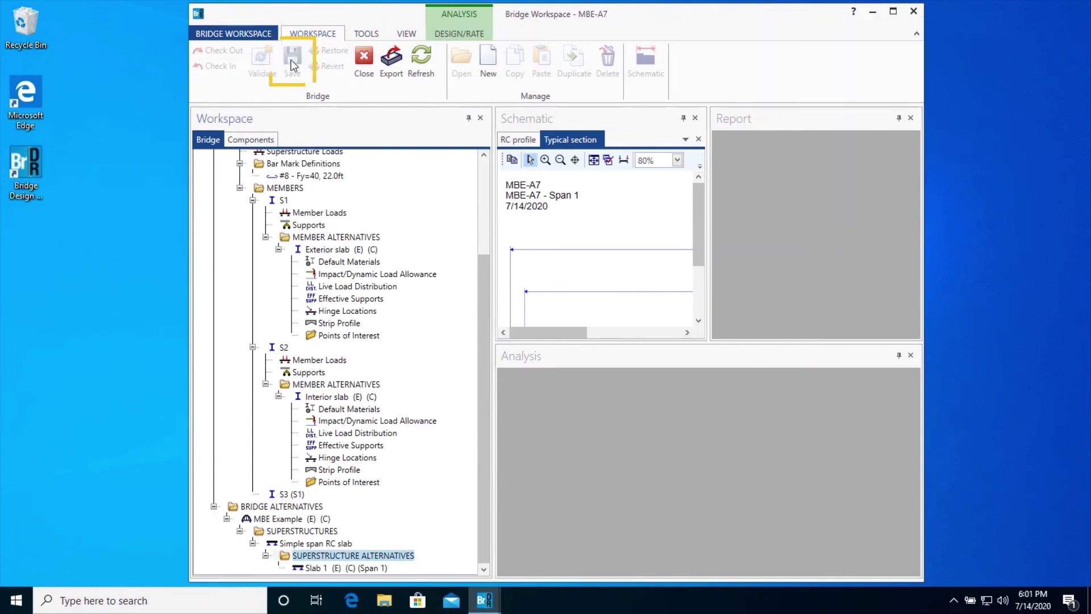
{"action": "left_click", "coordinate": [362, 412]}
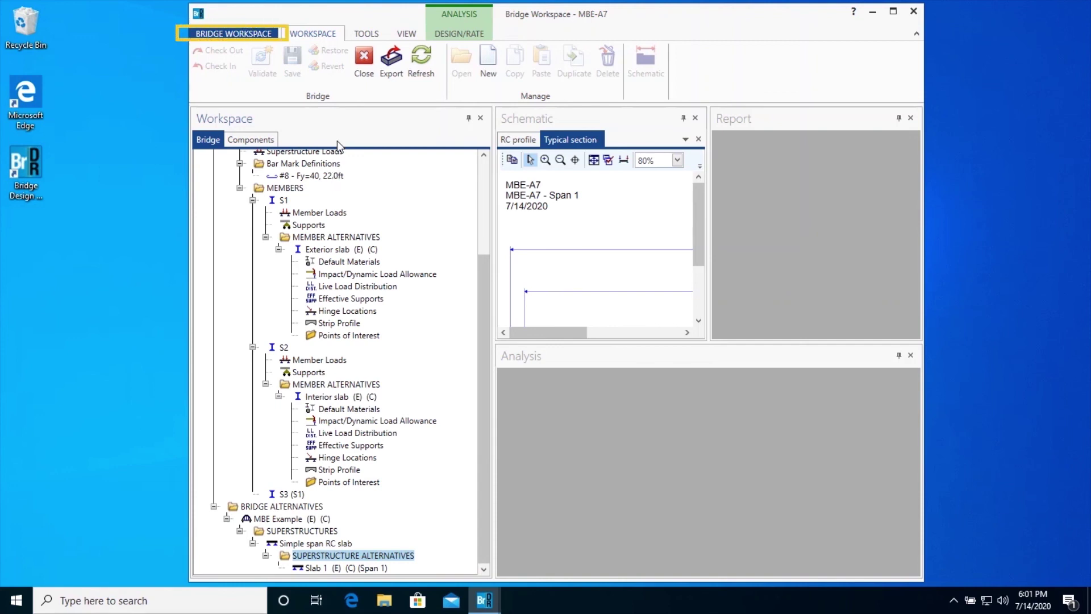
- Look up "Bridge alternative" in the AASHTOWare BrDR Help index, and view the topic's Figure 1 schematic
{"action": "left_click", "coordinate": [261, 35]}
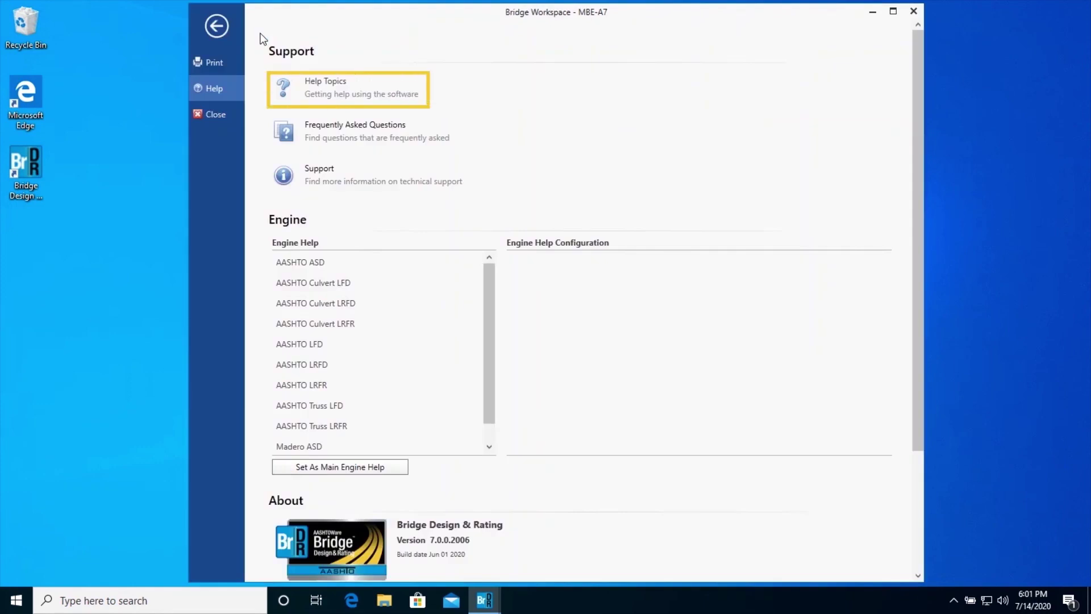
{"action": "left_click", "coordinate": [334, 91]}
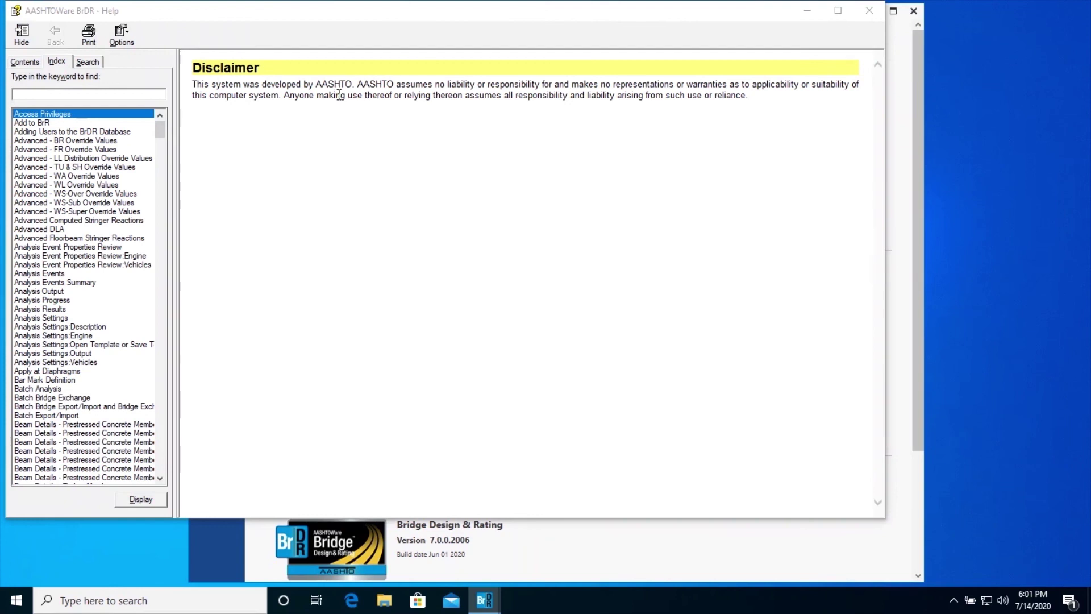
{"action": "left_click", "coordinate": [56, 62]}
{"action": "left_click", "coordinate": [63, 94]}
{"action": "type", "text": "Bridge alternative"}
{"action": "double_click", "coordinate": [72, 115]}
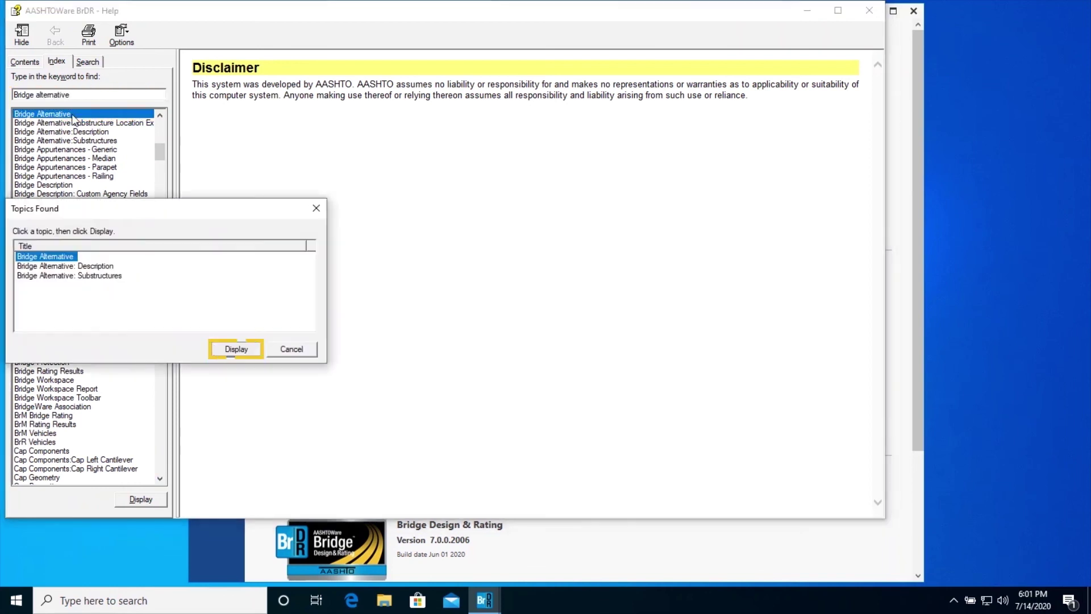
{"action": "left_click", "coordinate": [243, 350]}
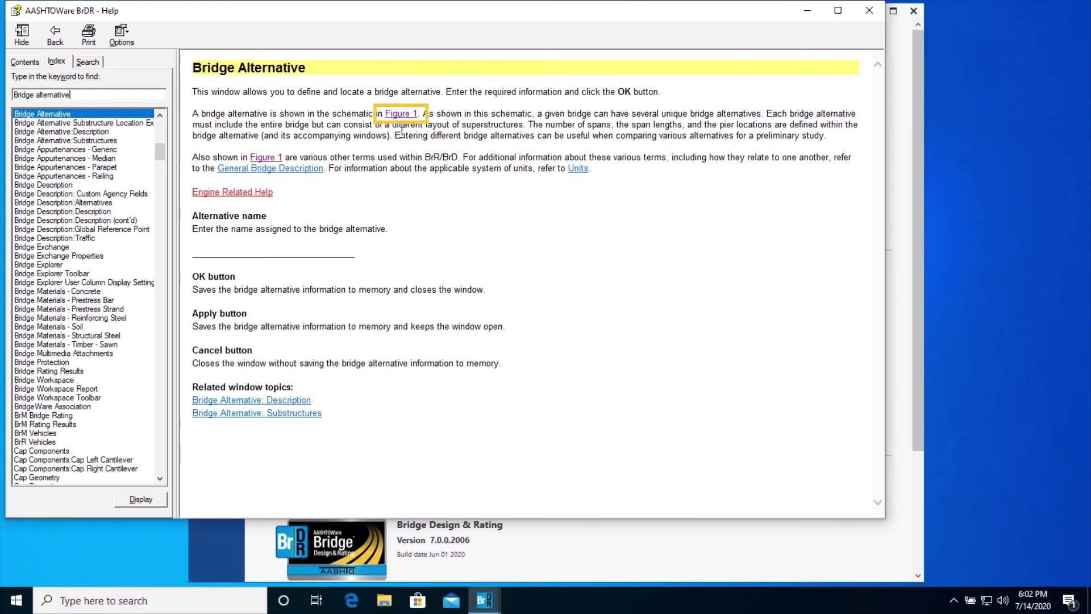
{"action": "left_click", "coordinate": [401, 114]}
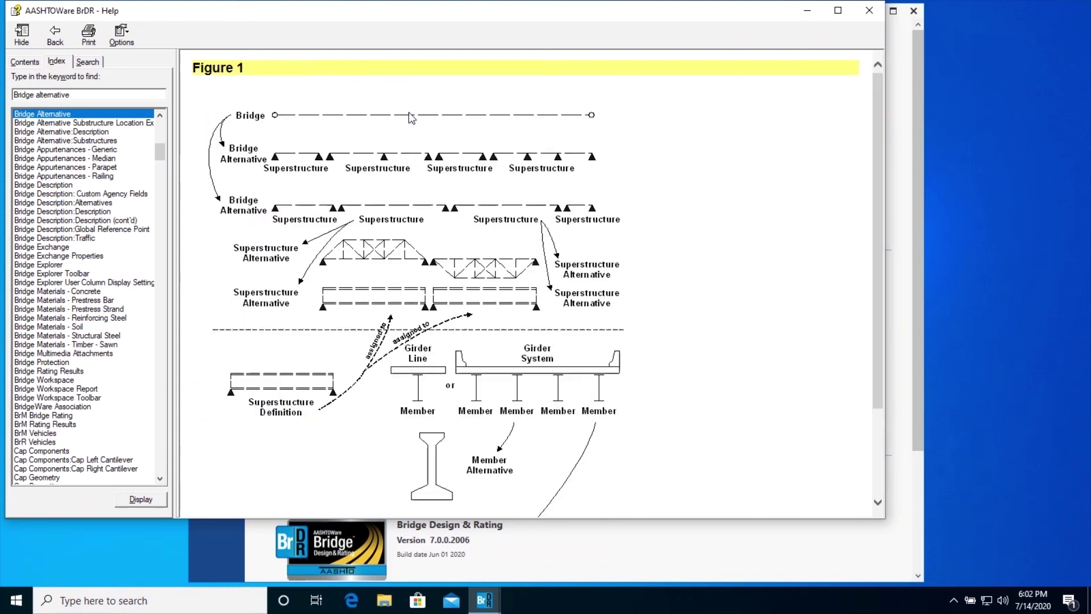